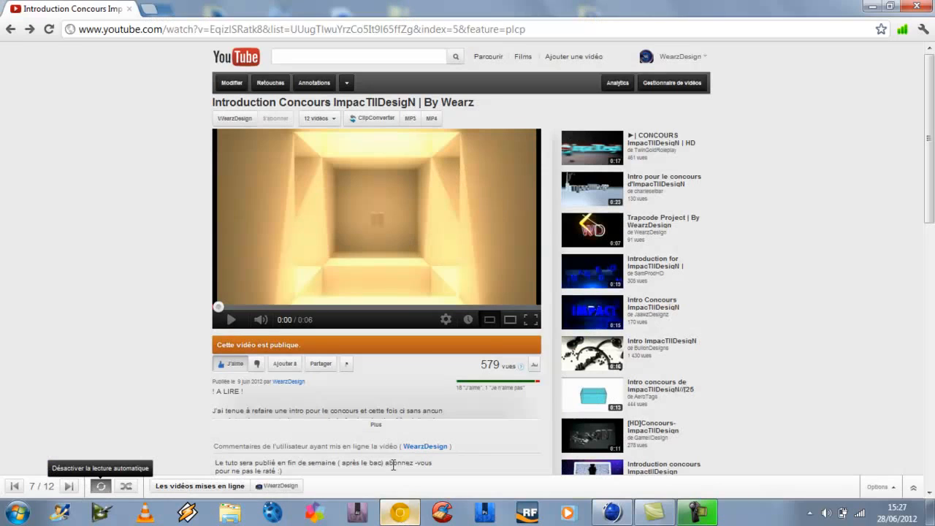
Play the "Introduction Concours ImpacTIIDesigN" reference video and return to its page.
left_click(310, 264)
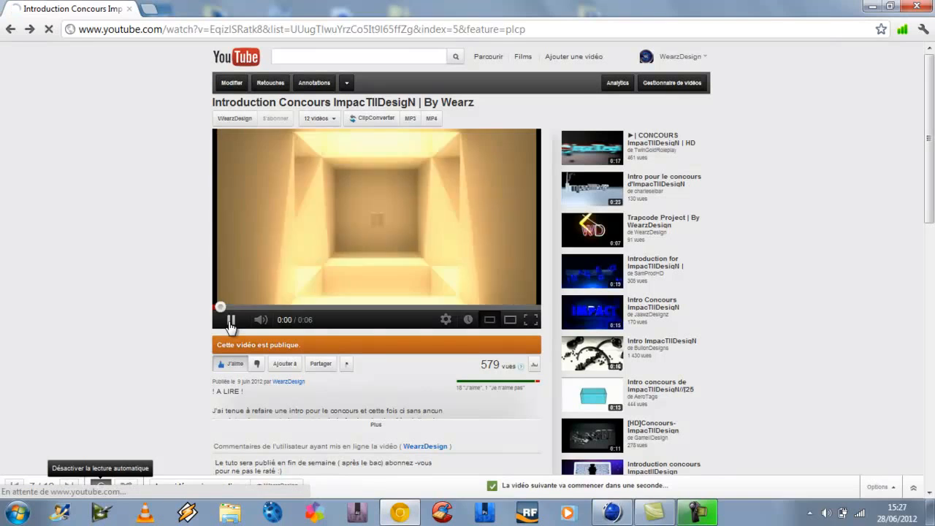
left_click(10, 31)
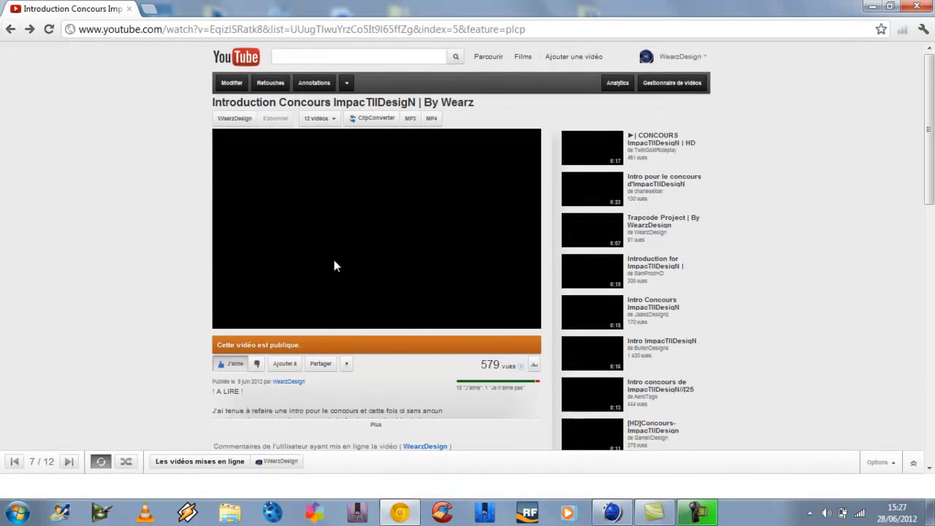
left_click(420, 245)
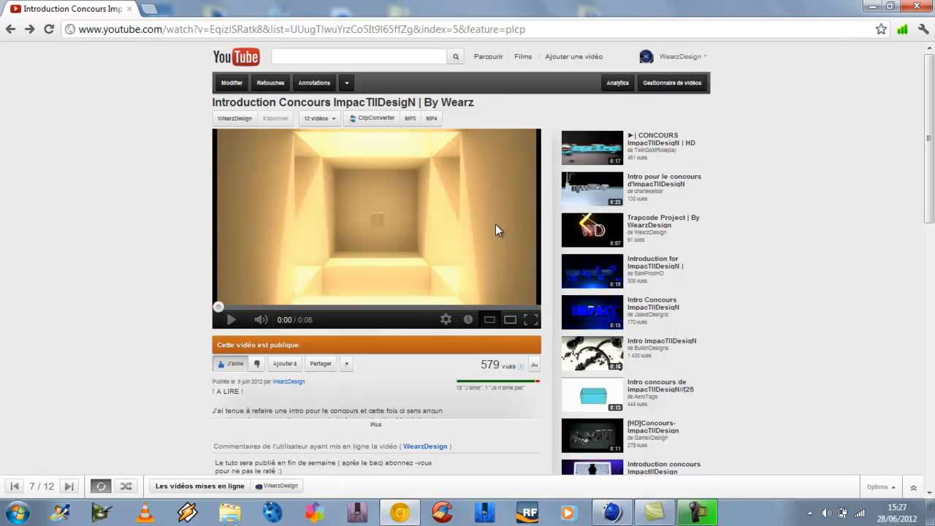
mouse_move(930, 120)
left_mouse_down()
mouse_move(930, 294)
mouse_move(930, 110)
left_mouse_up()
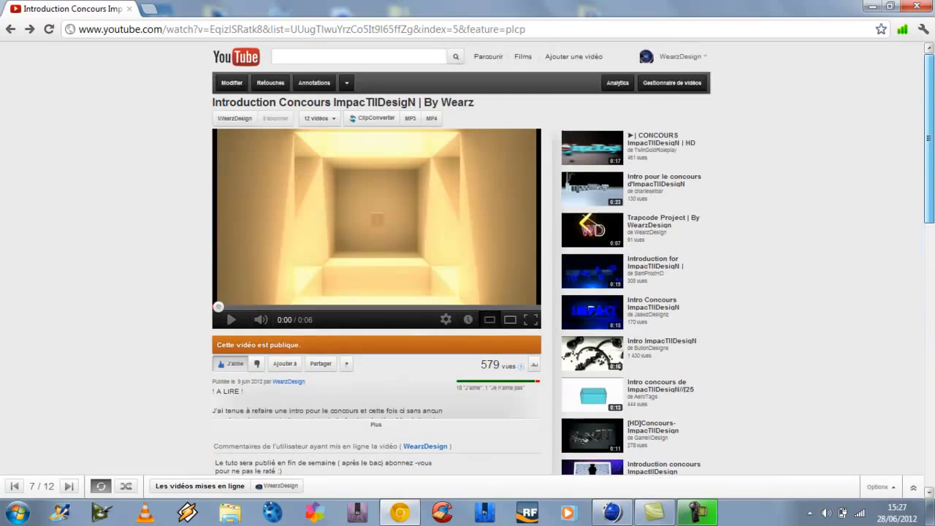
Put the browser away and switch to the empty Cinema 4D project.
left_click(868, 6)
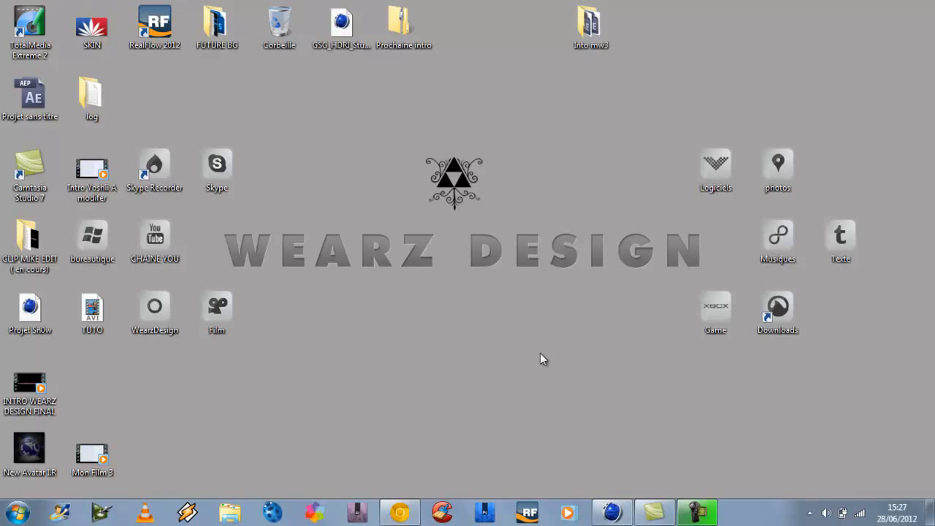
left_click_drag(198, 216, 493, 253)
left_click(611, 510)
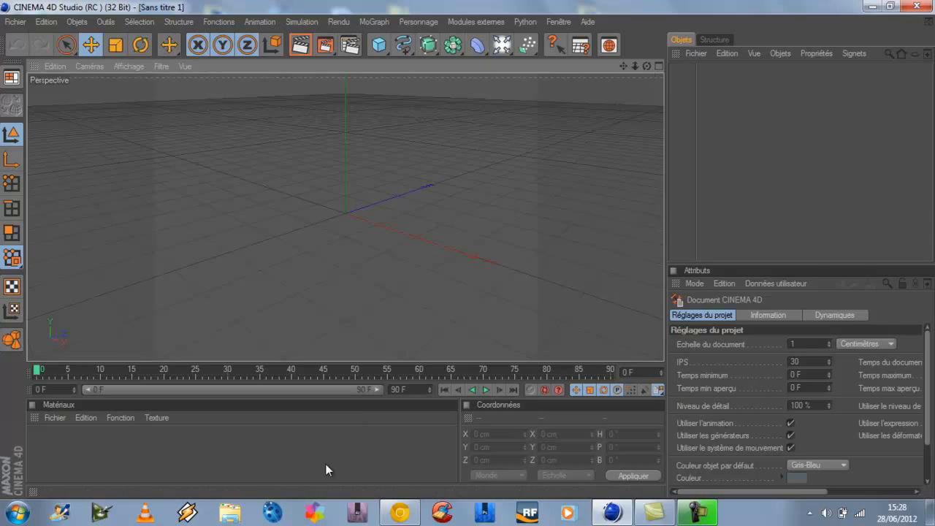
Switch to the browser, play the reference intro until its title text appears, pause it, and return to Cinema 4D.
left_click(399, 512)
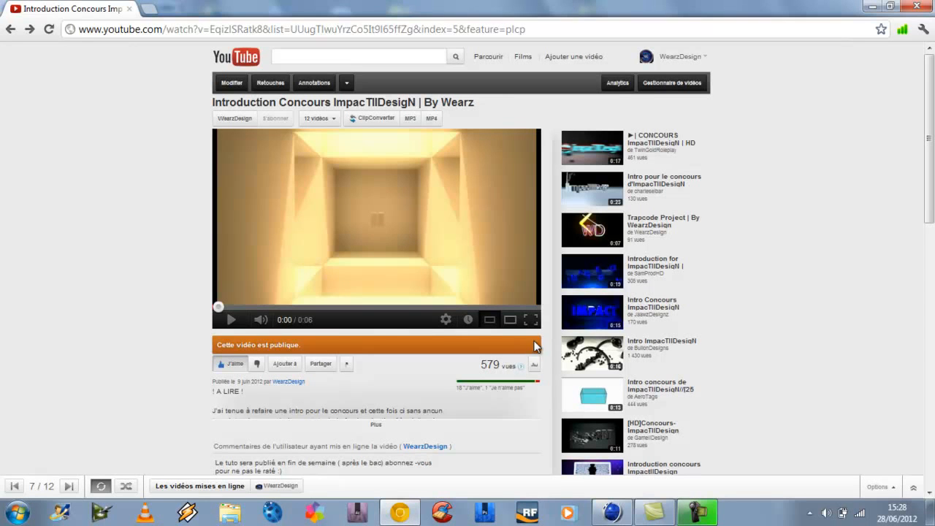
mouse_move(396, 520)
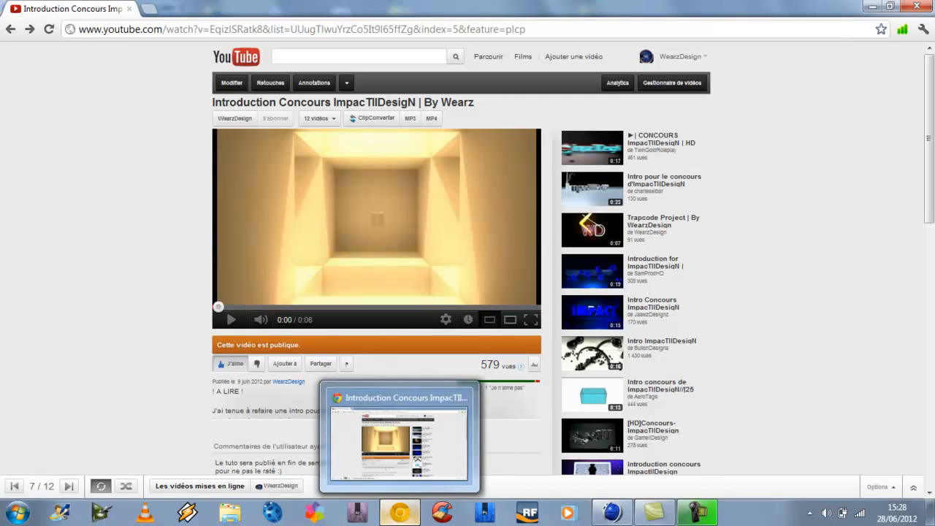
left_click(231, 320)
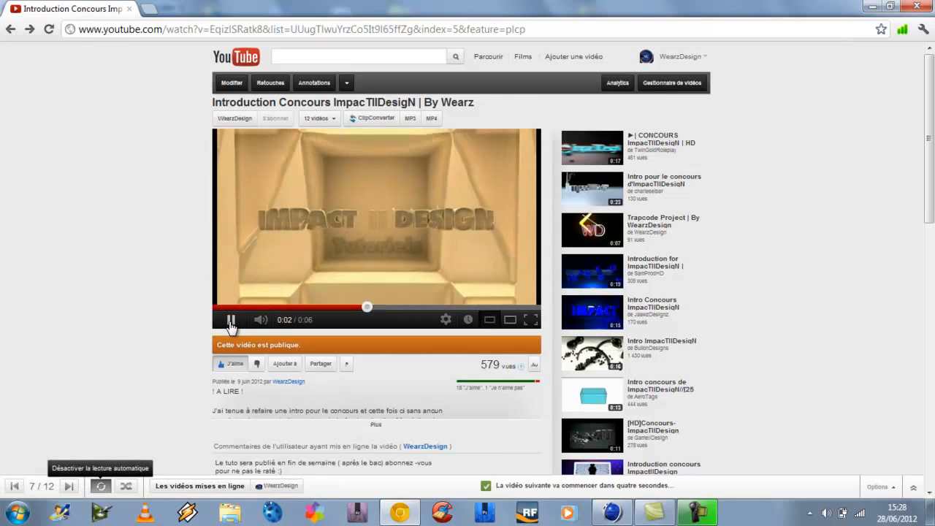
left_click(231, 322)
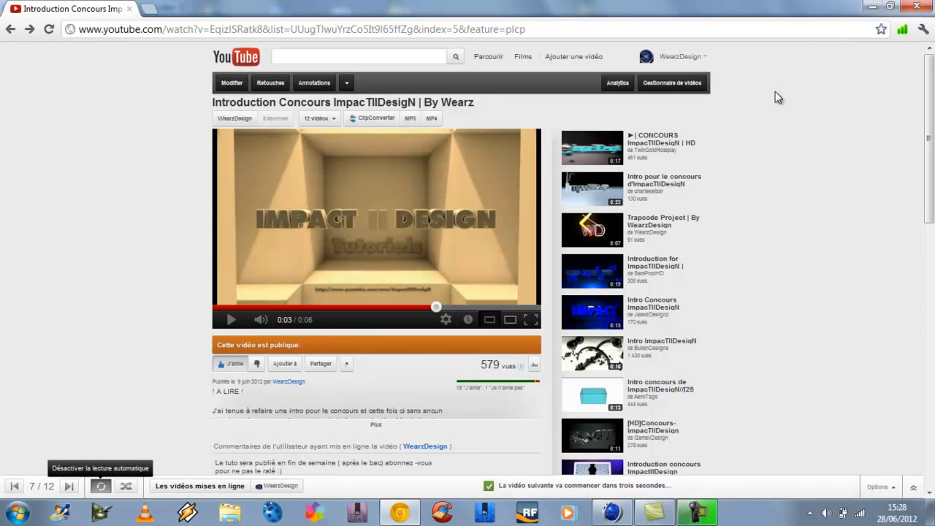
left_click(872, 5)
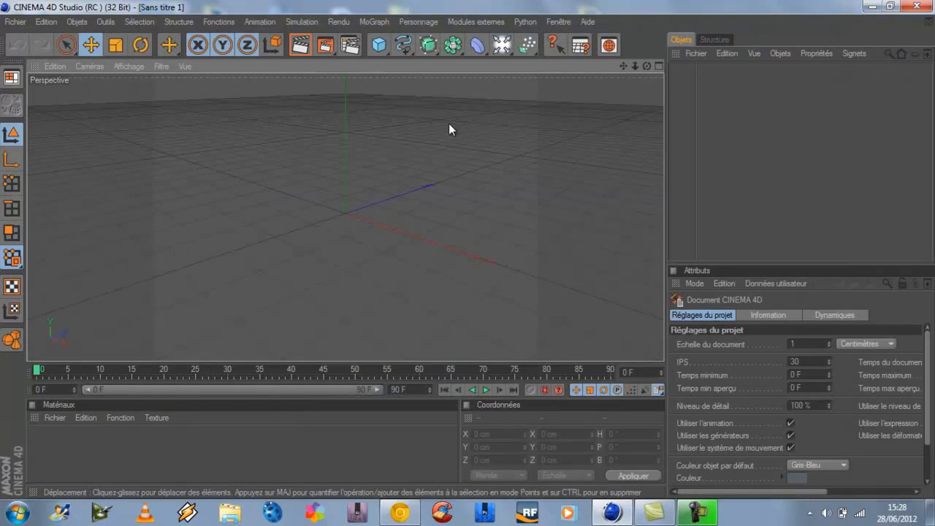
Add a cube primitive to the scene and convert it to an editable polygon object.
left_click_drag(645, 65, 471, 252)
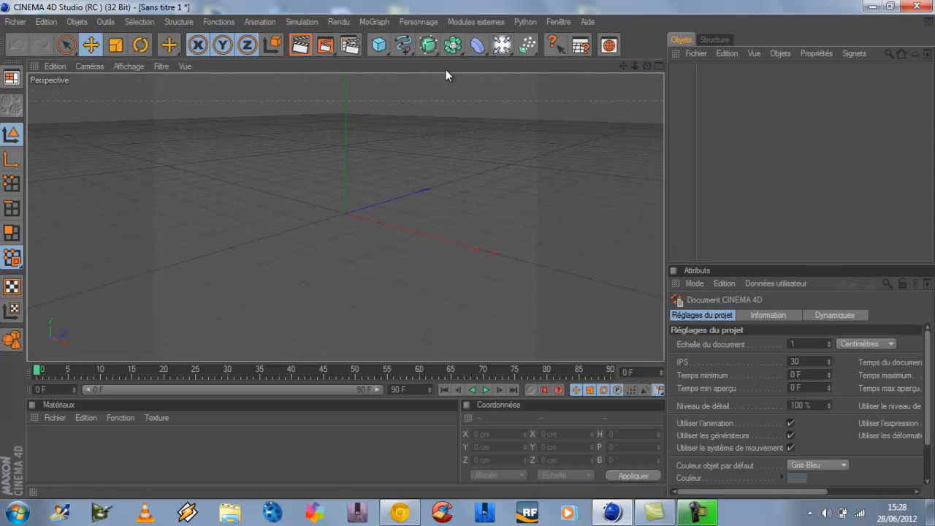
left_click(379, 46)
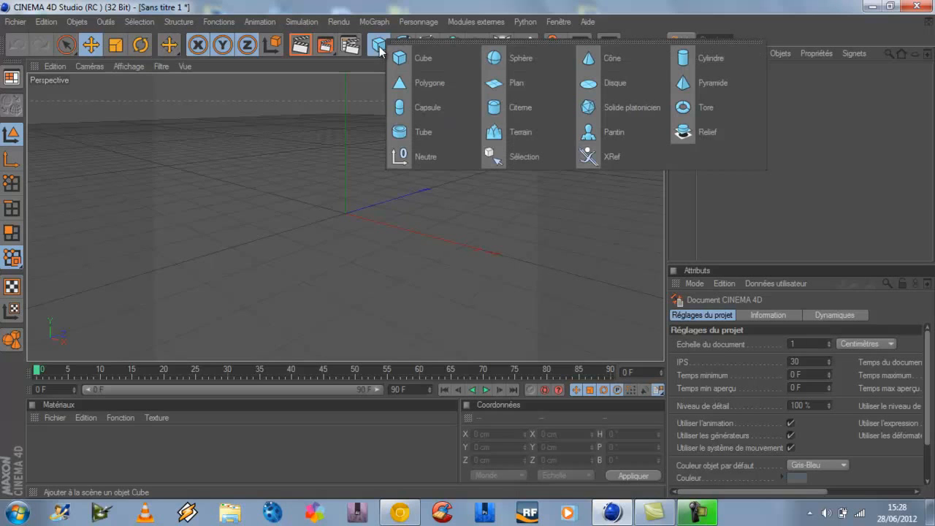
left_click(379, 46)
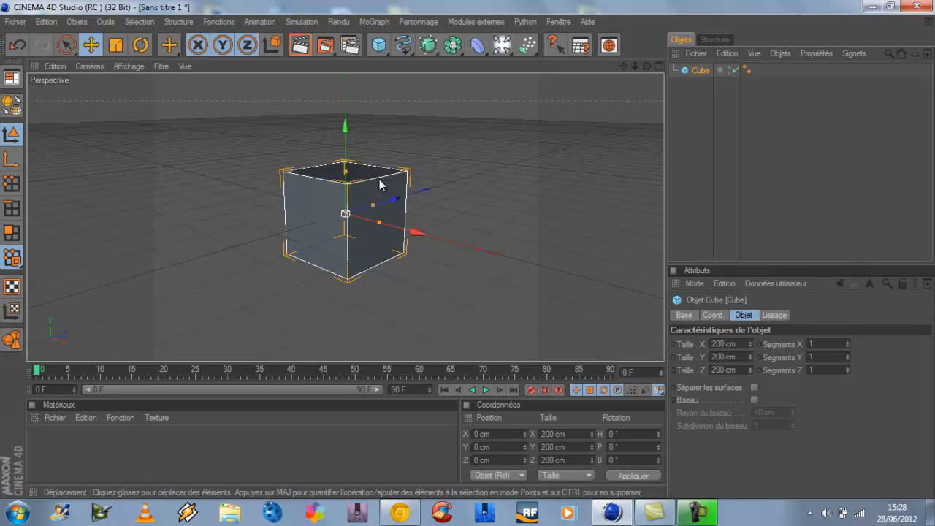
left_click(11, 109)
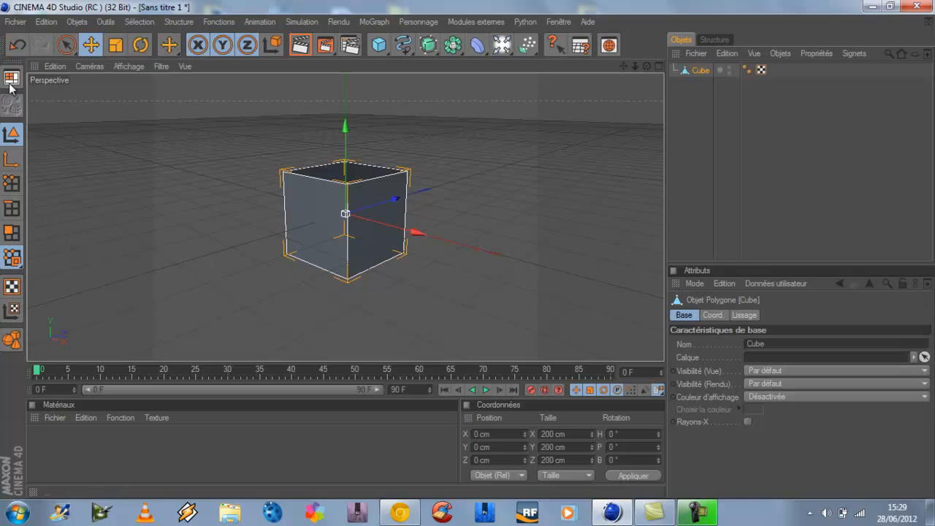
Select all of the cube's polygons and extrude them with an offset of 200 cm.
left_click(11, 234)
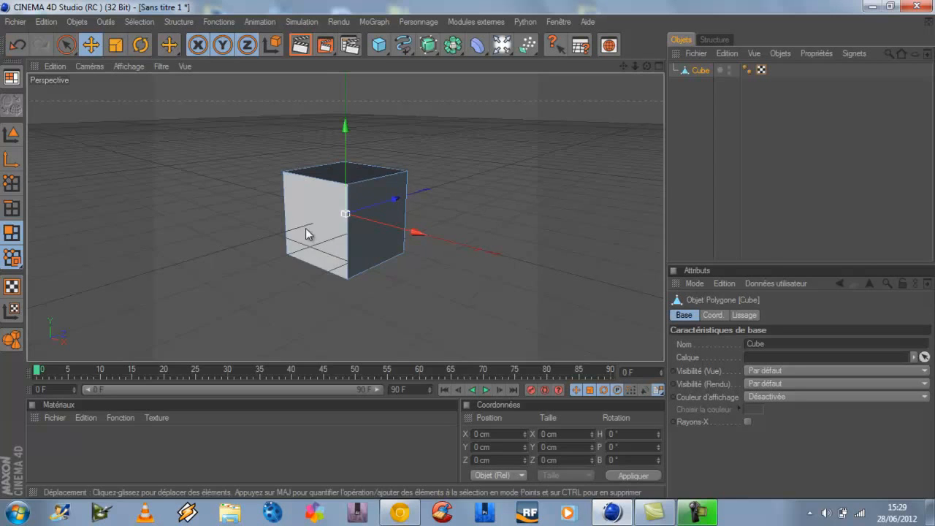
key("ctrl+a")
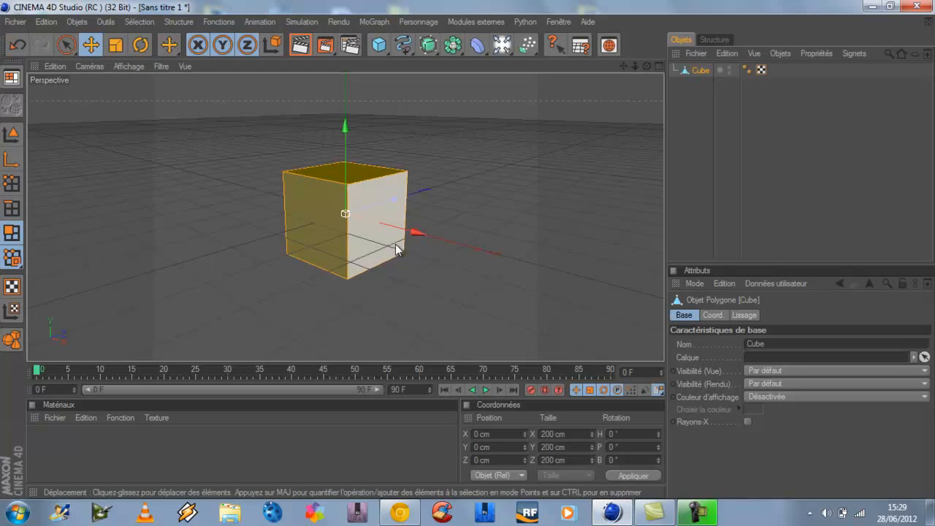
right_click(378, 212)
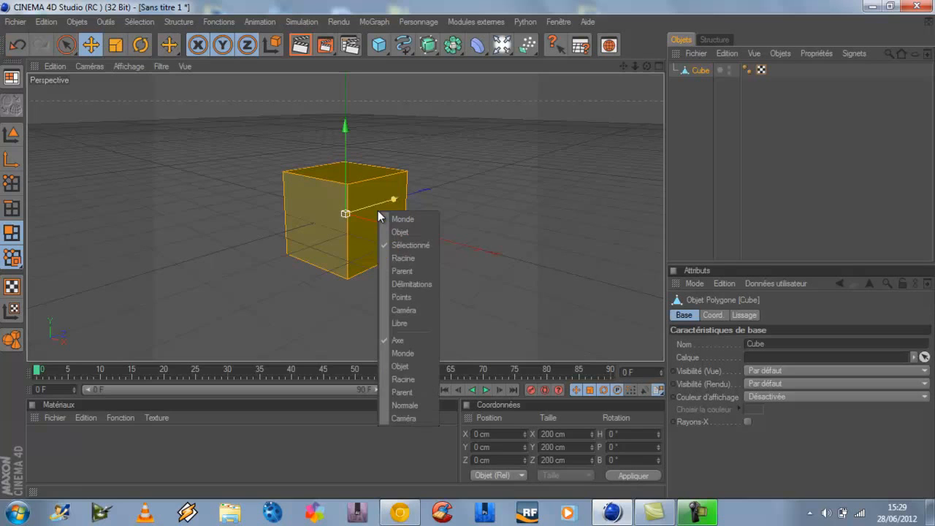
right_click(458, 167)
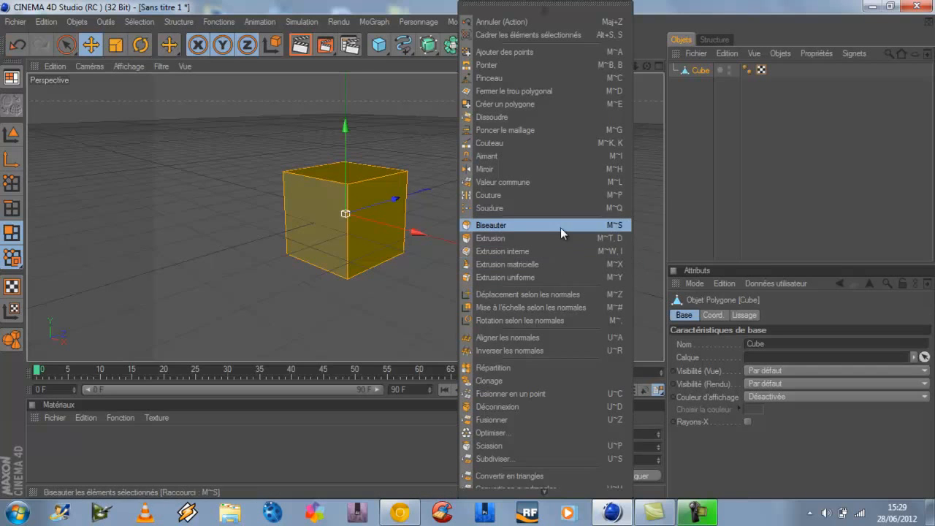
left_click(518, 238)
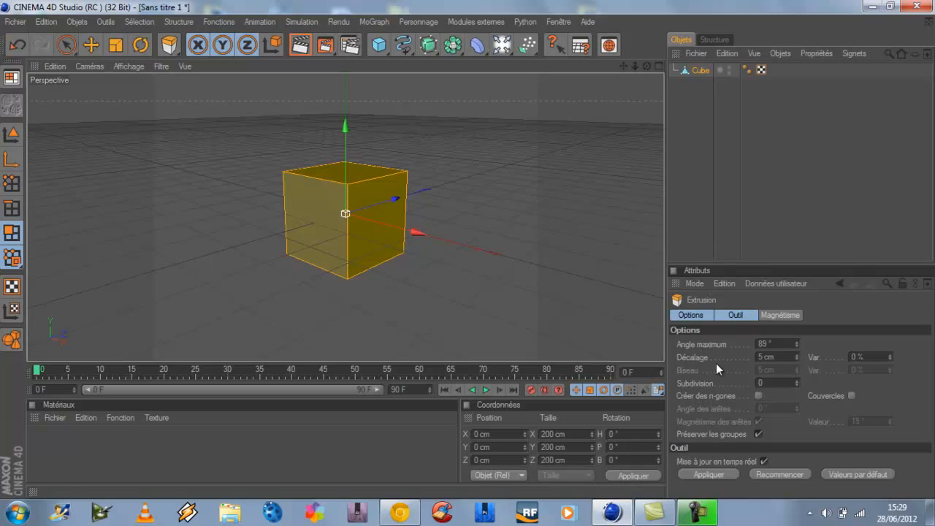
left_click(767, 358)
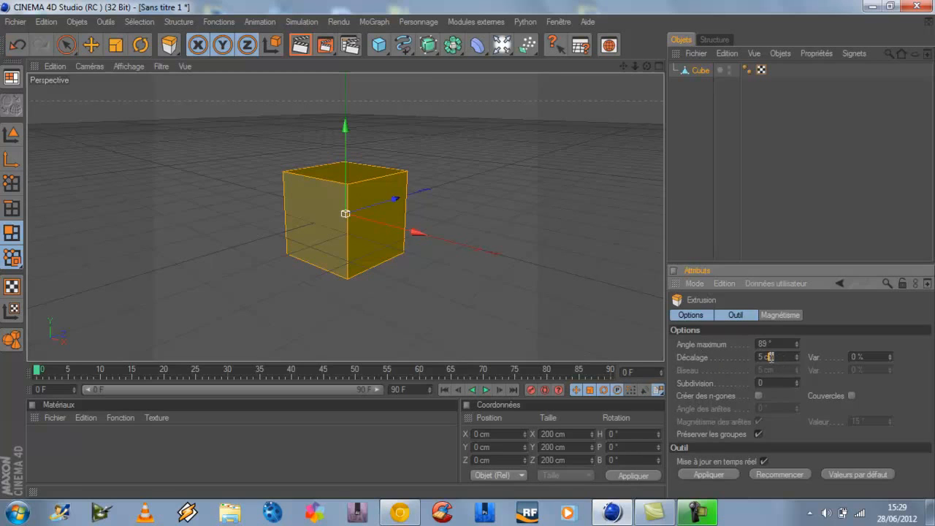
type("200")
key("Return")
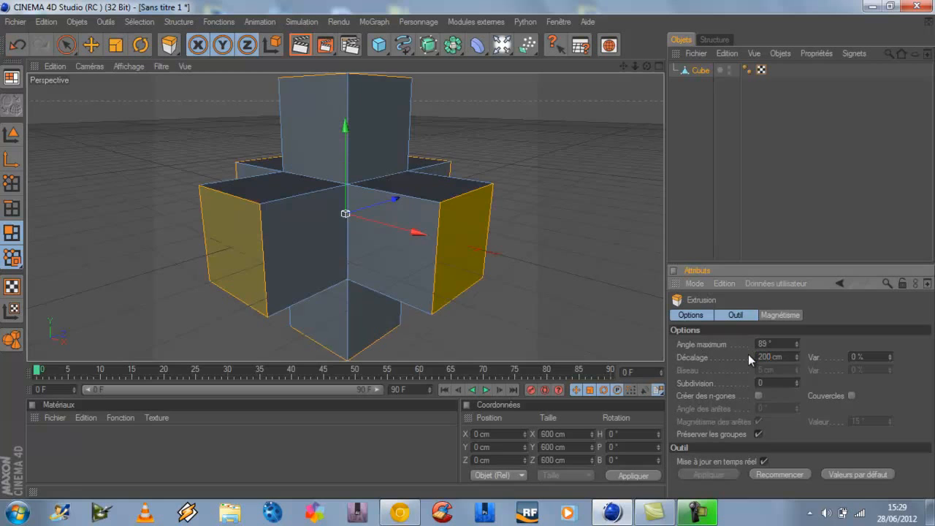
Deselect the end face of one X-axis arm and delete the other selected end faces of the extruded cube.
left_click_drag(633, 64, 468, 250)
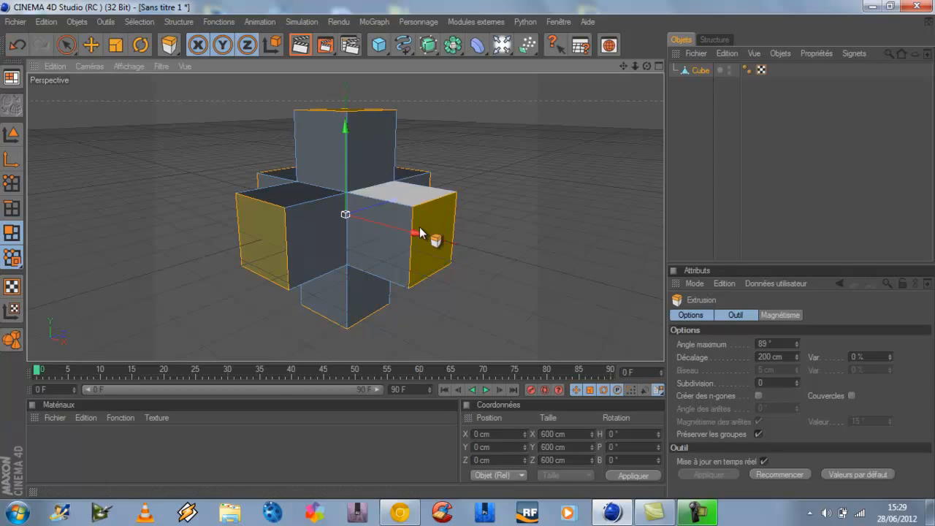
left_click_drag(647, 66, 482, 146)
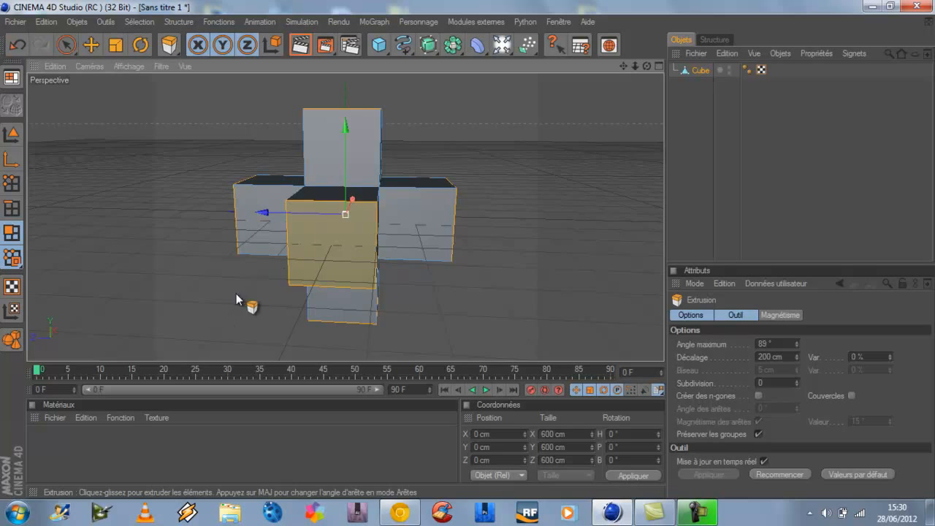
left_click(330, 244, "ctrl")
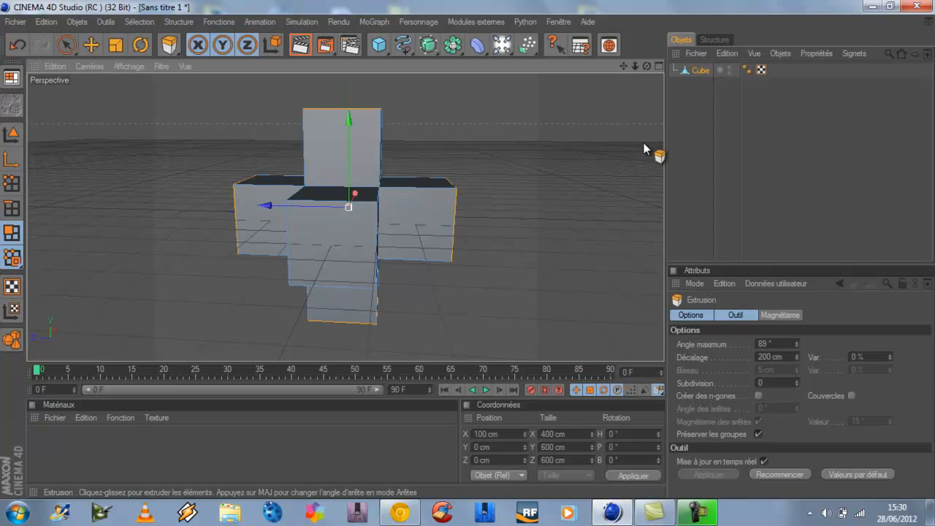
left_click_drag(647, 66, 471, 255)
left_click_drag(614, 276, 469, 249, "alt")
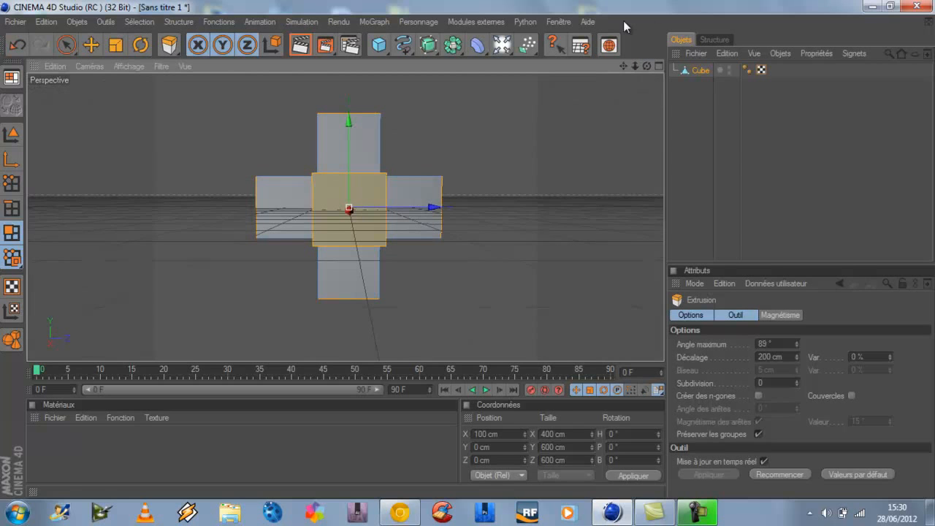
key("ctrl+shift+a")
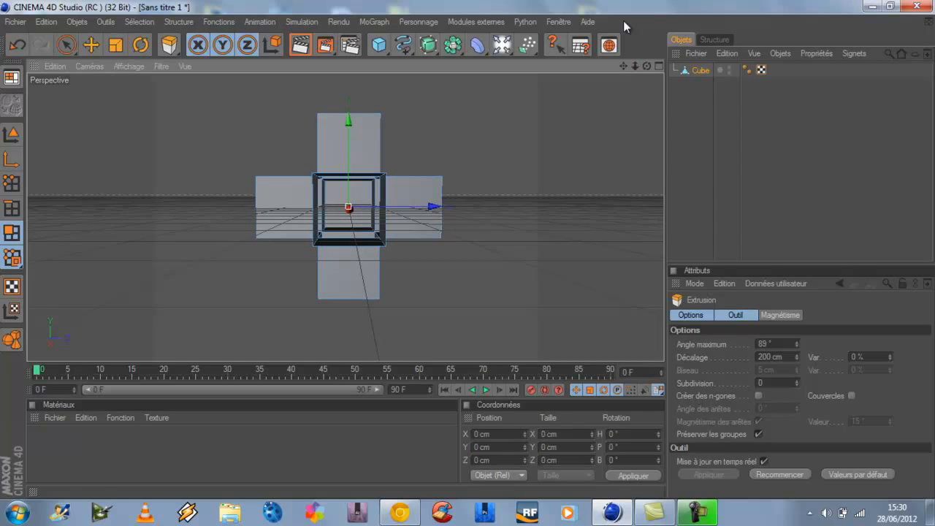
Centre the view inside the open arm and render a preview of the hollow cube's interior.
scroll(359, 234, "up", 5)
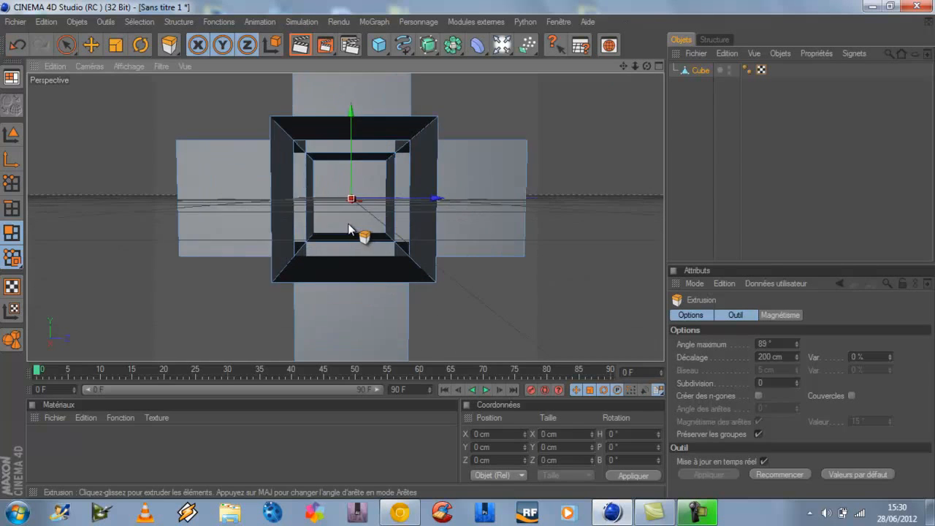
scroll(356, 232, "up", 3)
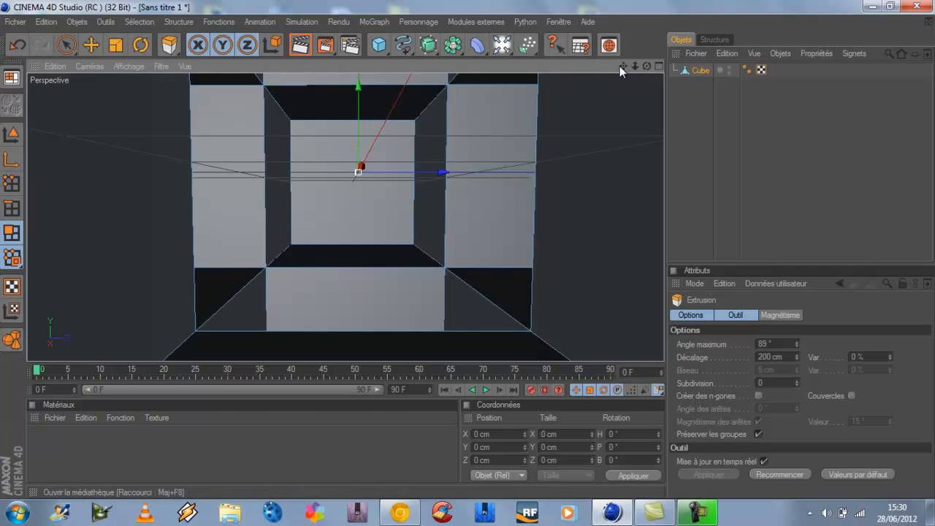
left_click_drag(623, 67, 468, 252)
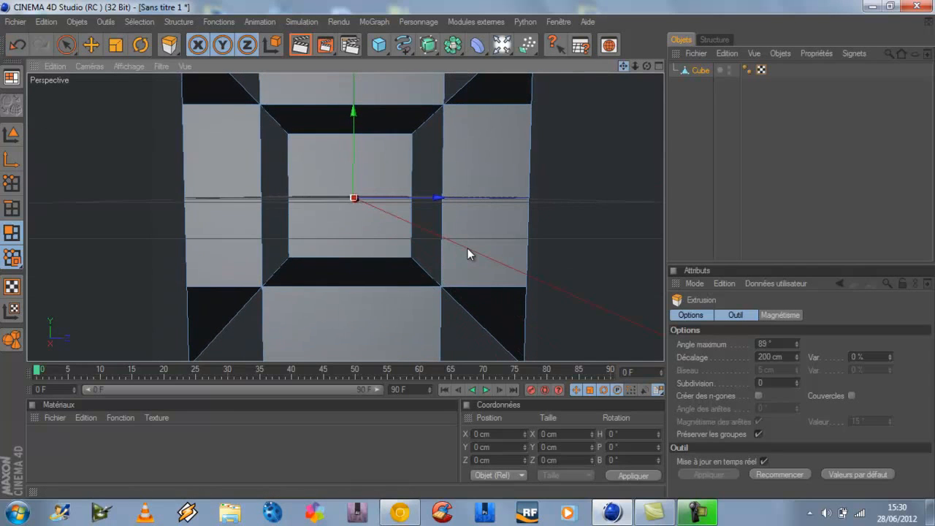
left_click(300, 46)
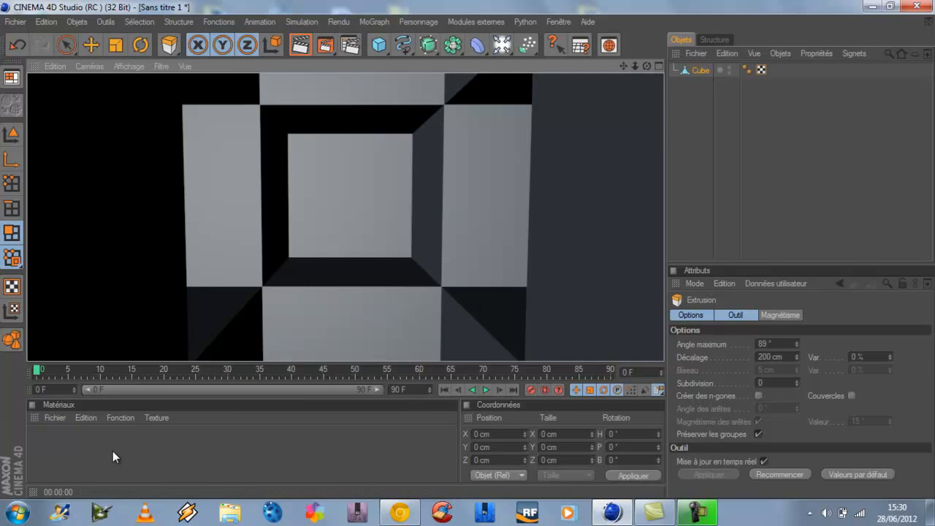
Create a pure white material (RGB 255, 255, 255) and apply it to the cube.
left_click(82, 473)
double_click(73, 449)
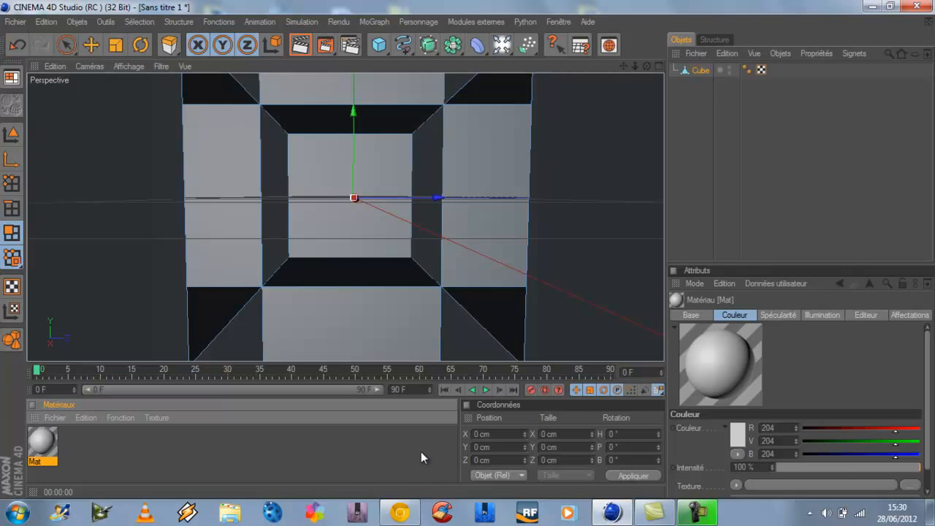
double_click(46, 452)
left_click(365, 150)
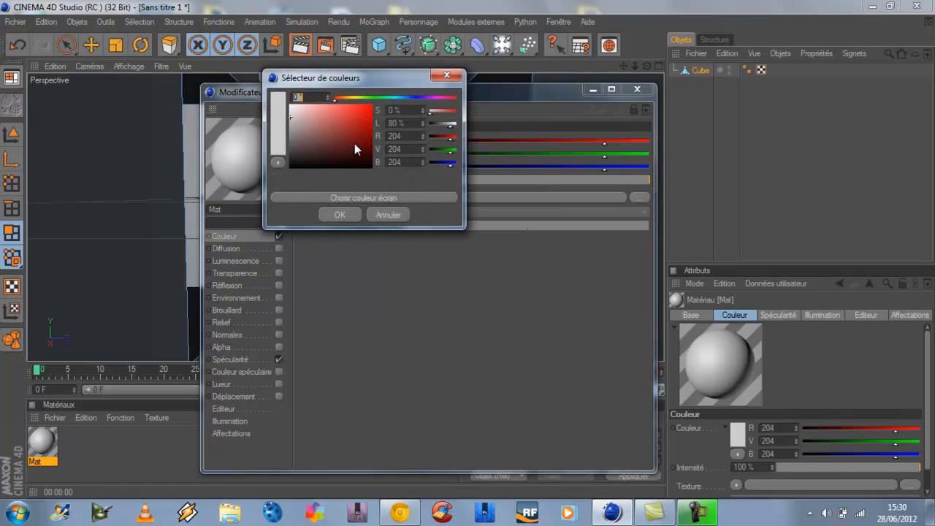
left_click(337, 214)
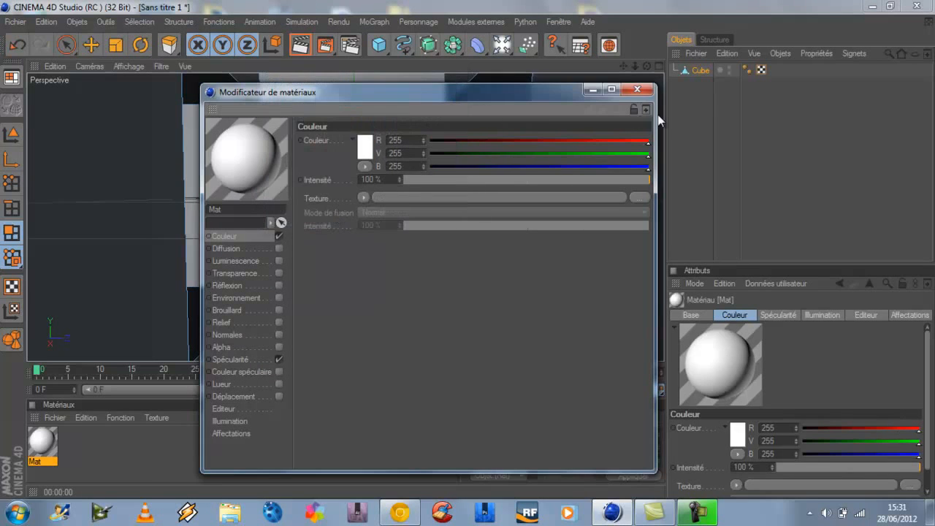
left_click(637, 89)
left_click_drag(37, 446, 700, 70)
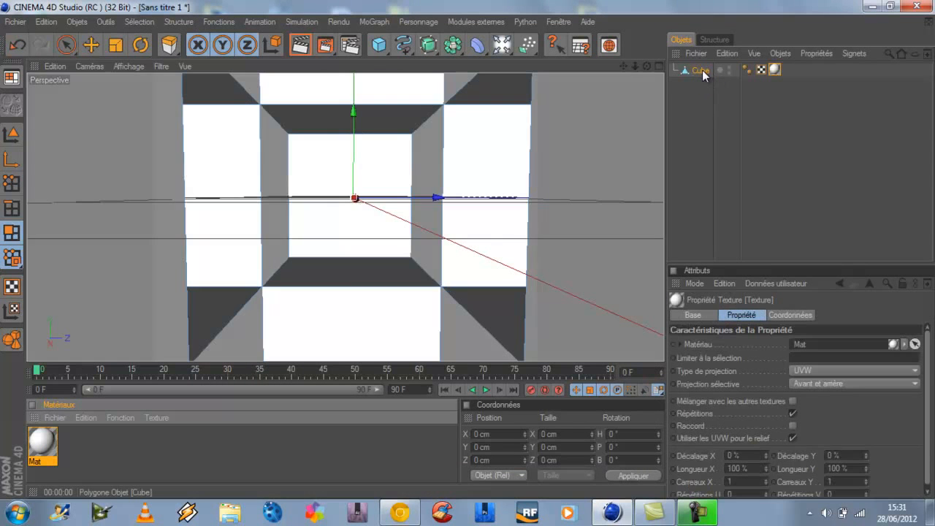
Add an omni light to the scene and move it straight up to the end of the cube's upper arm.
left_click(698, 71)
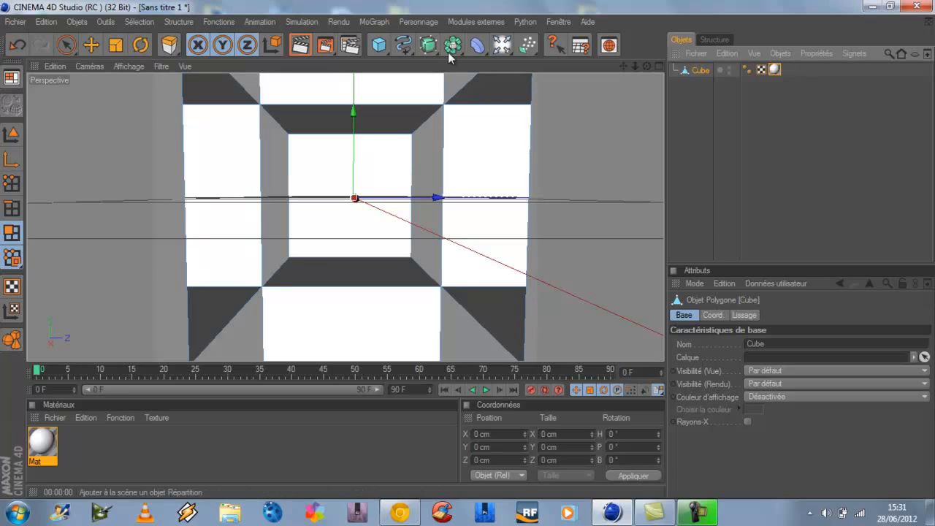
left_click_drag(503, 47, 549, 61)
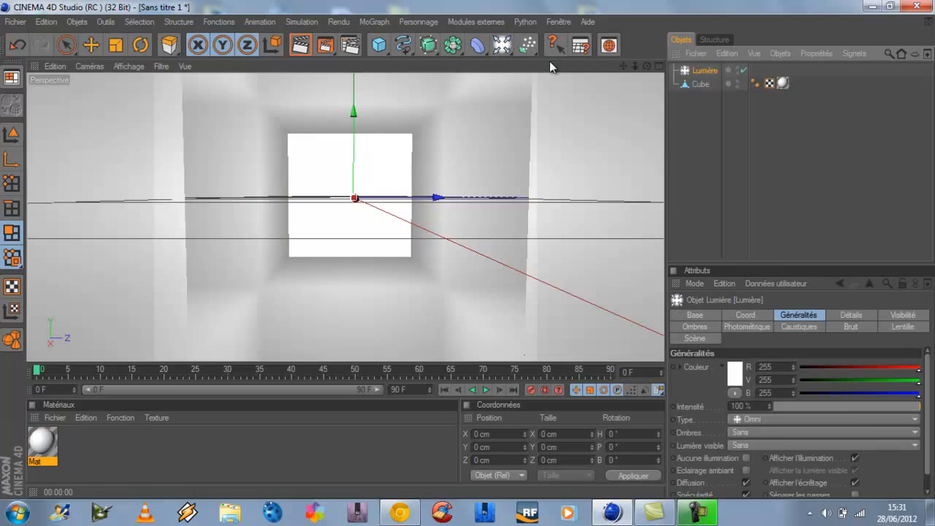
left_click(660, 65)
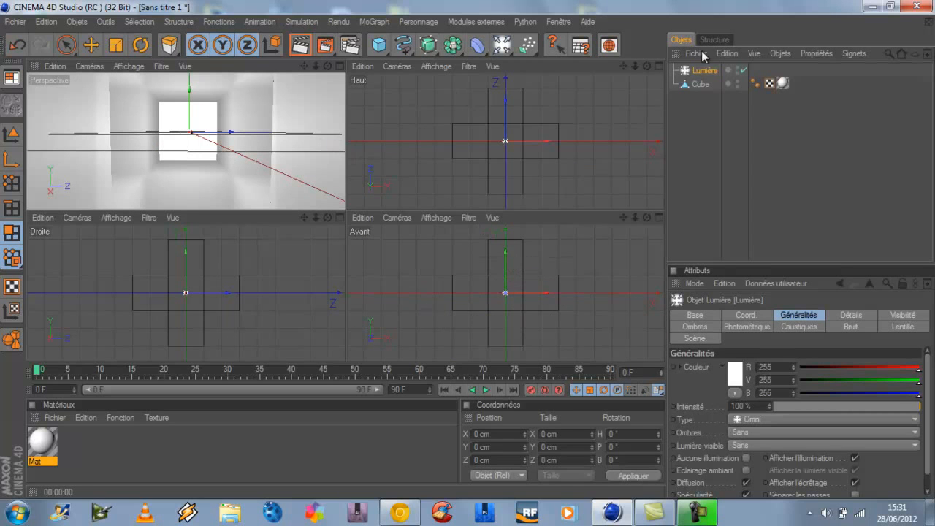
left_click_drag(506, 255, 469, 256)
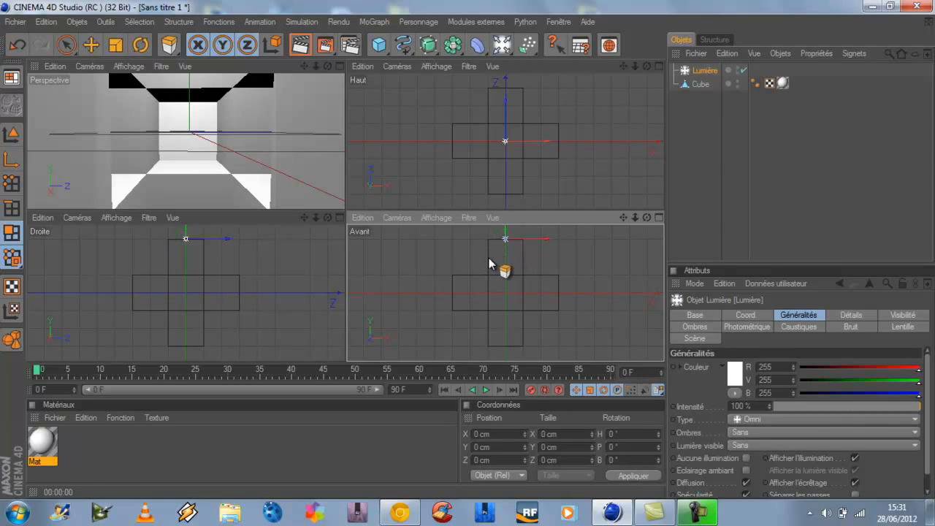
Render a preview of the corridor interior in the perspective view with the raised light.
left_click(342, 66)
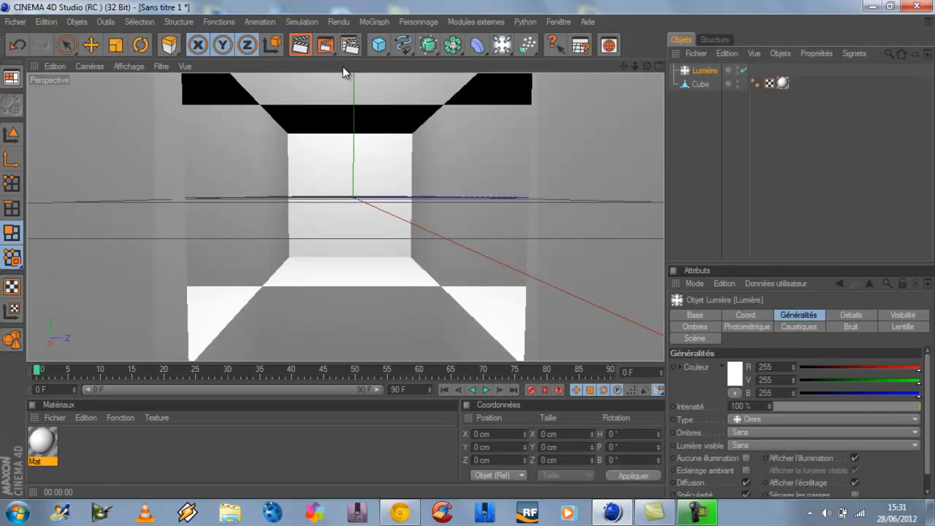
left_click(300, 45)
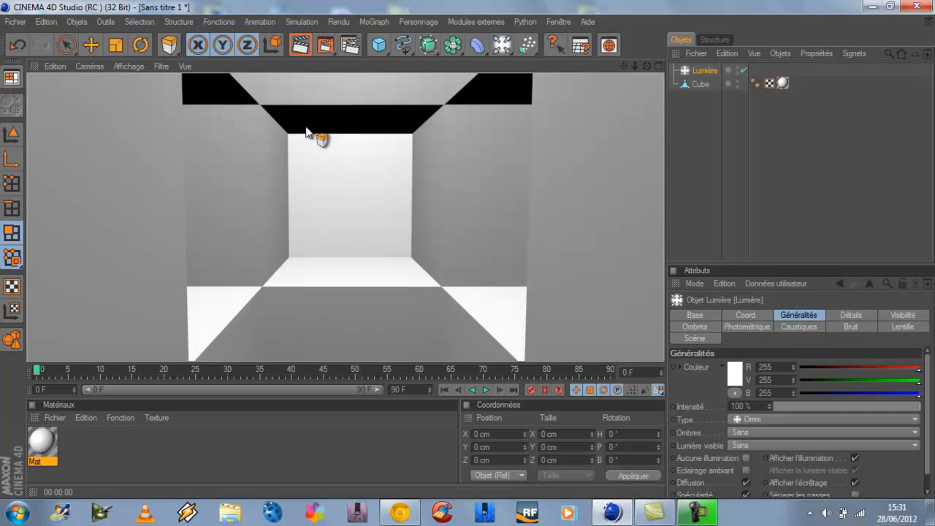
left_click_drag(647, 66, 468, 250)
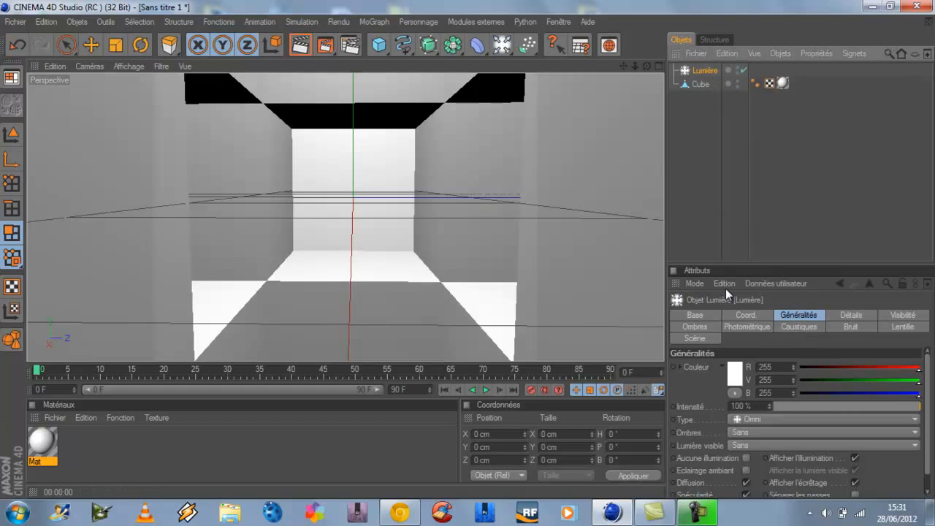
Give the light soft shadows (Masques d'ombres) with a 1000x1000 shadow map.
left_click(699, 327)
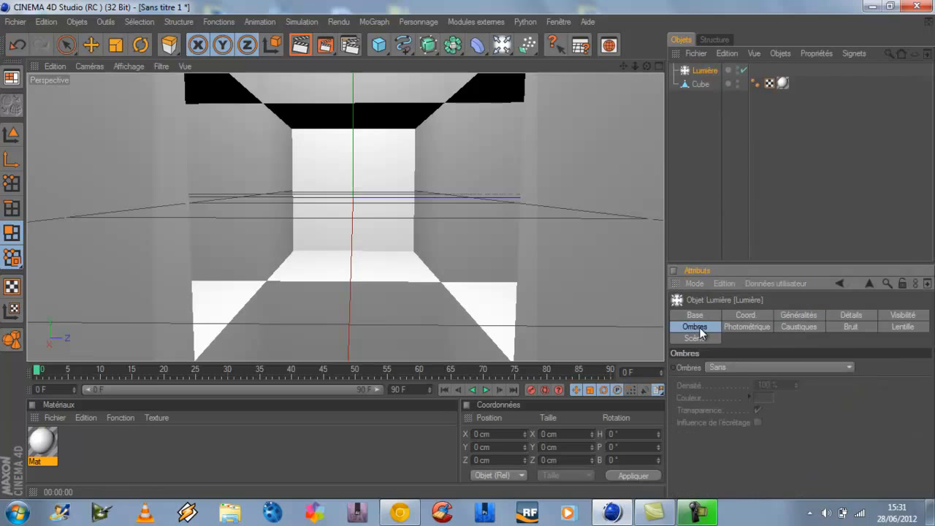
left_click(747, 369)
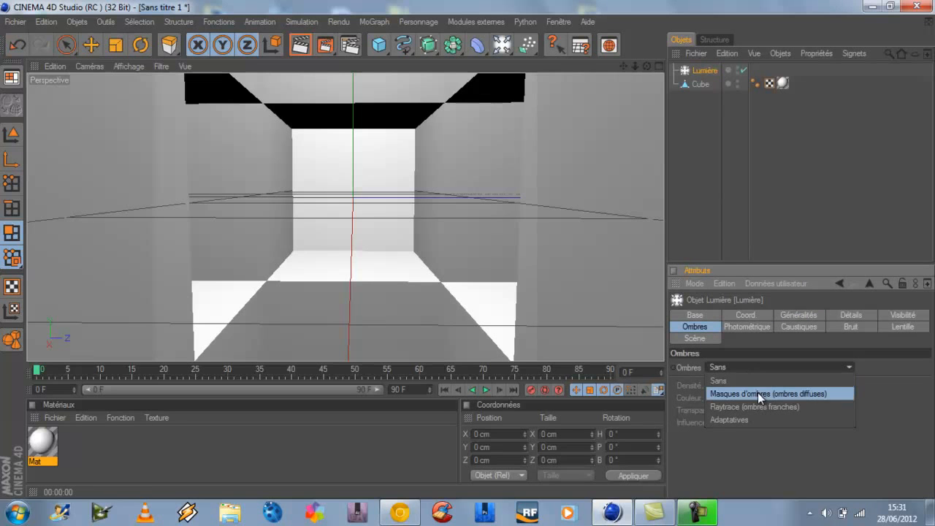
left_click(765, 394)
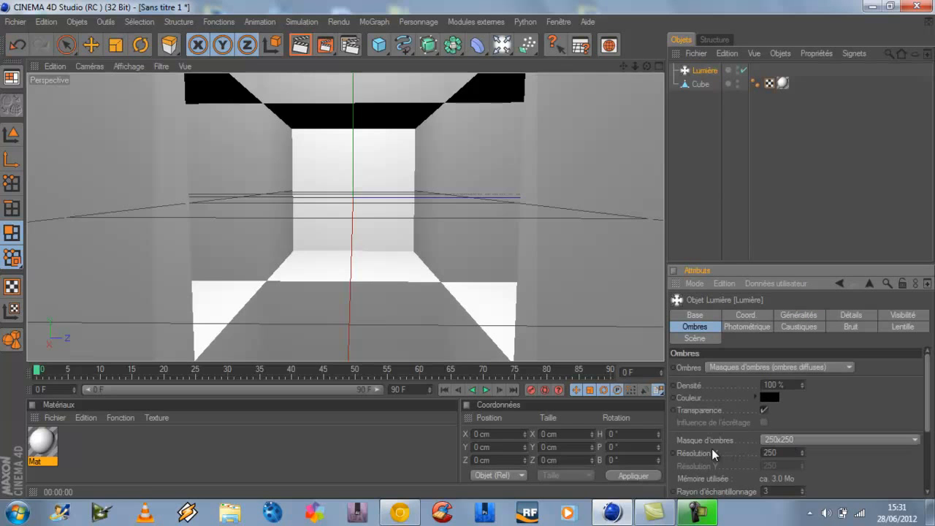
left_click(813, 440)
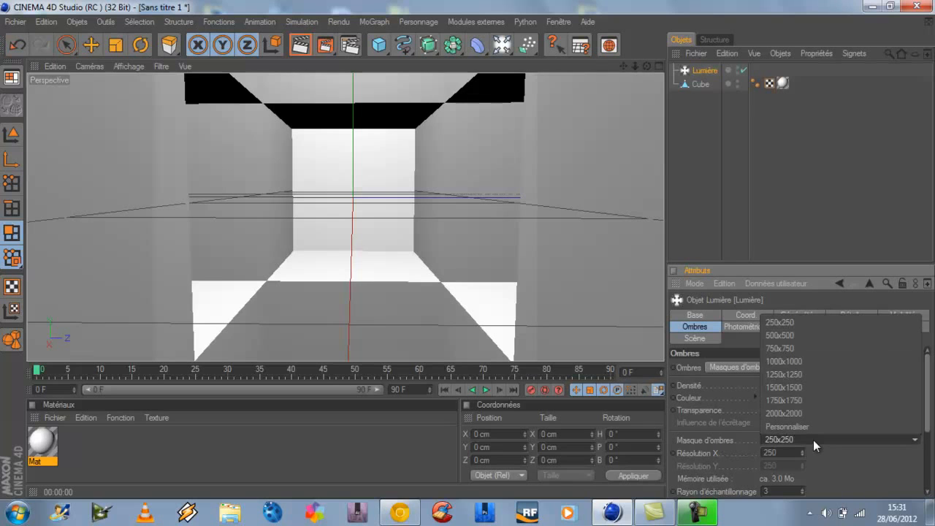
left_click(832, 359)
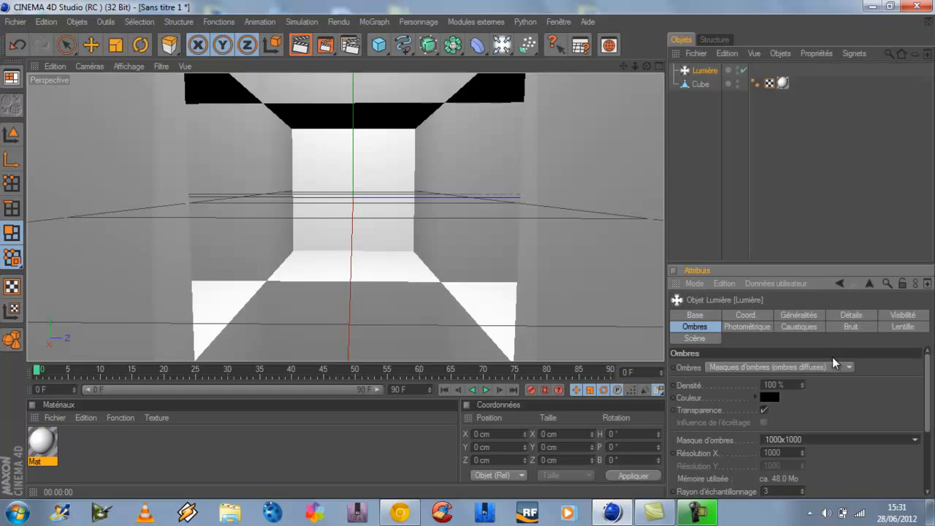
Set the light's visible light (Lumière visible) to Volumétrique.
left_click(795, 315)
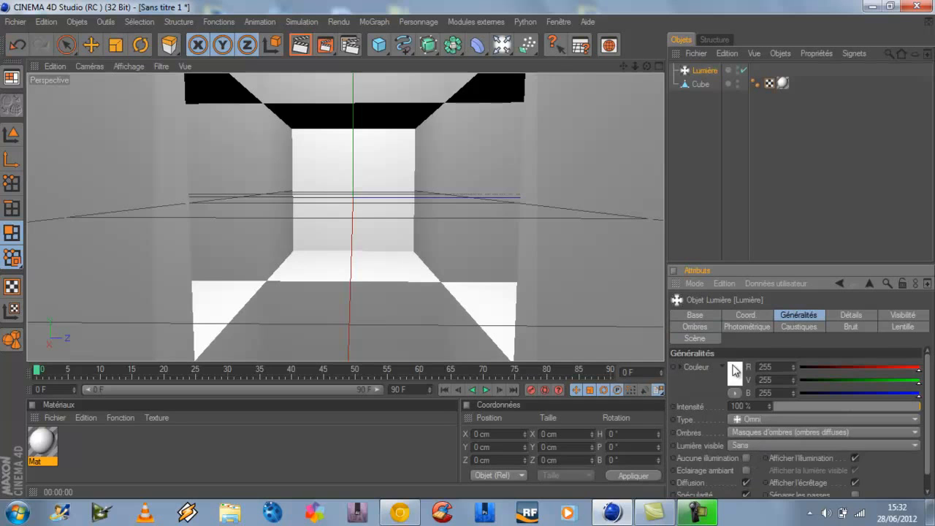
left_click(764, 445)
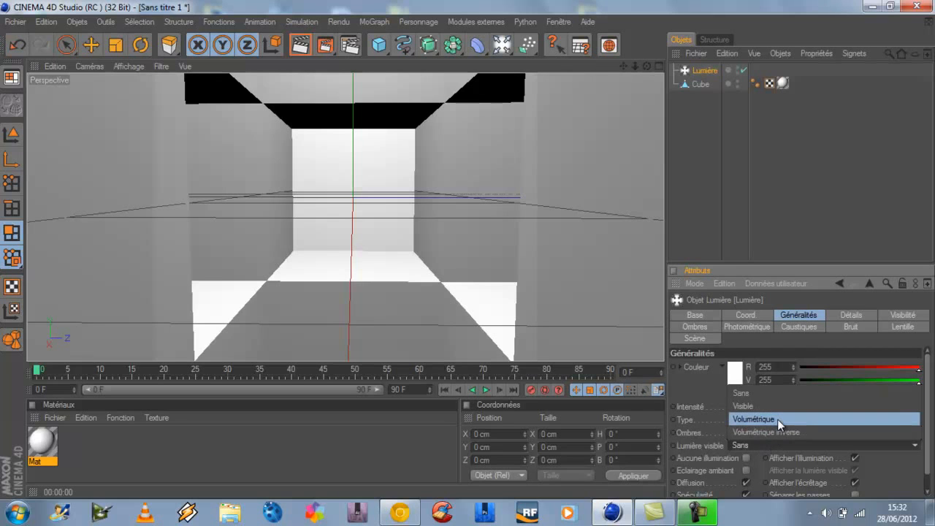
left_click(778, 419)
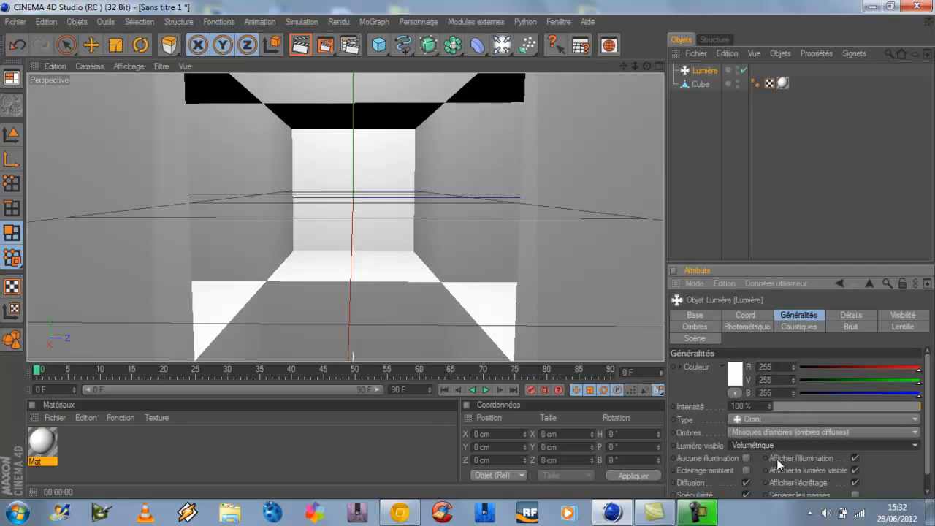
Enable colour temperature for the light and set it to 4934 for a warm tint.
left_click(679, 366)
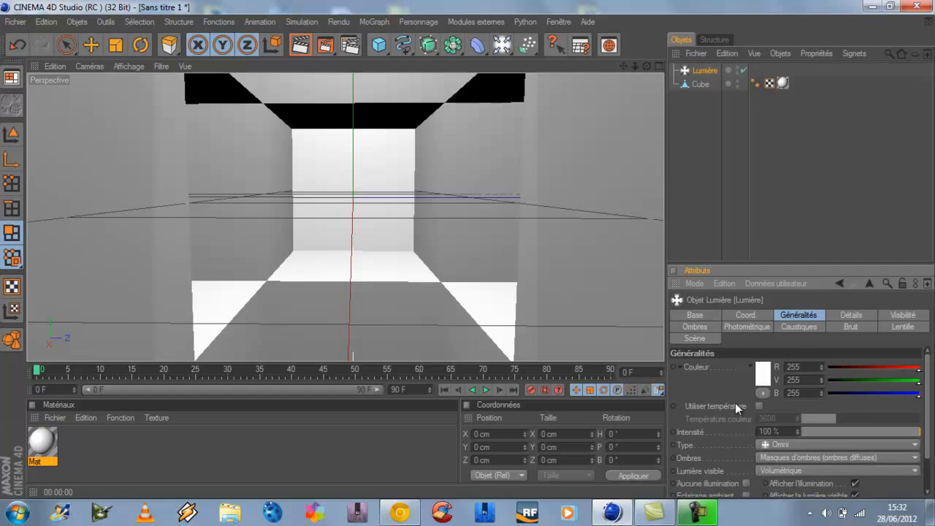
left_click(760, 405)
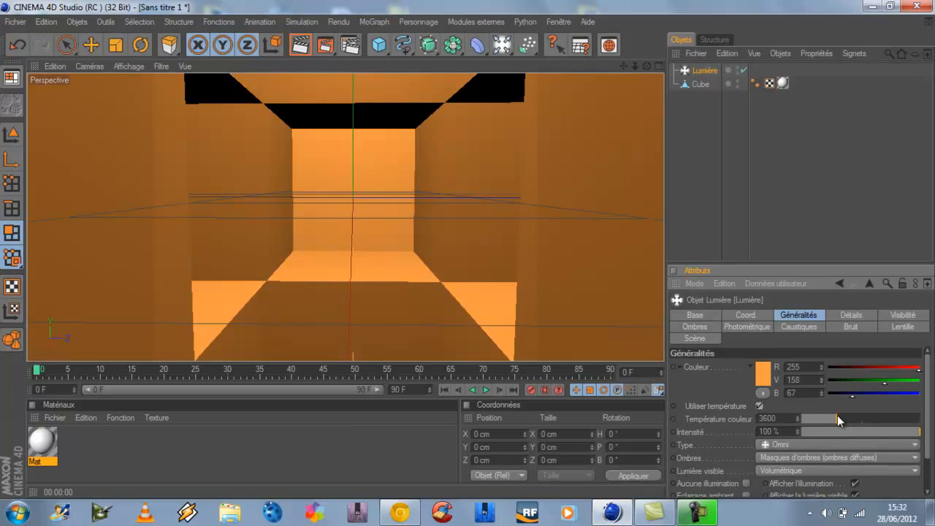
left_click_drag(838, 417, 854, 431)
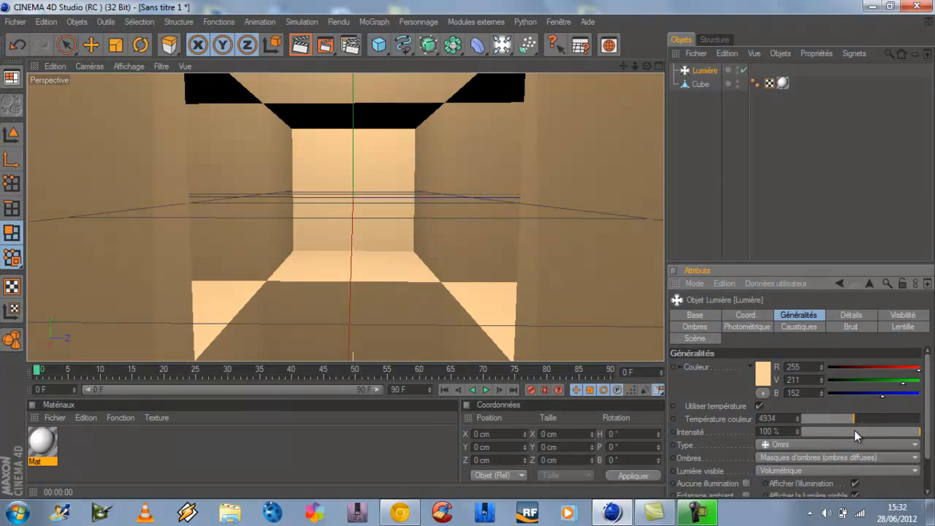
Render a preview of the corridor with the warm volumetric light and its shadows.
left_click(302, 46)
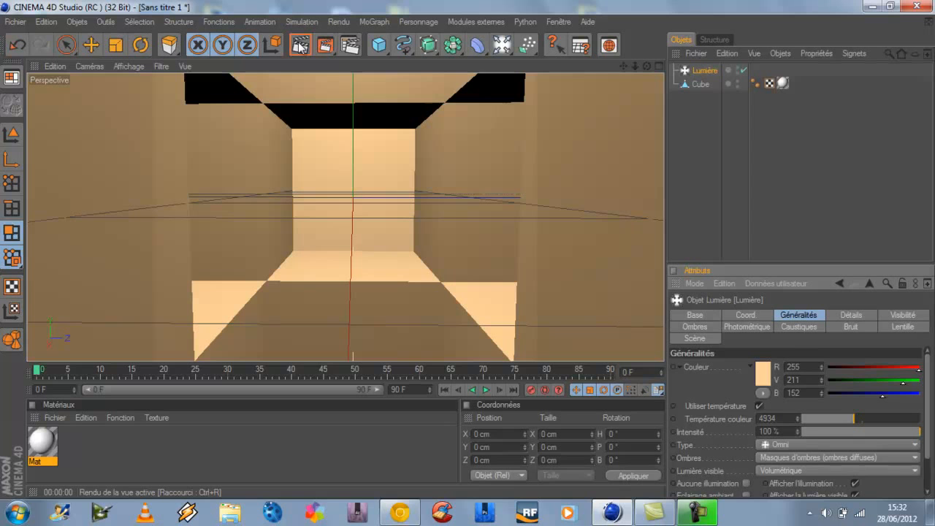
left_click(300, 46)
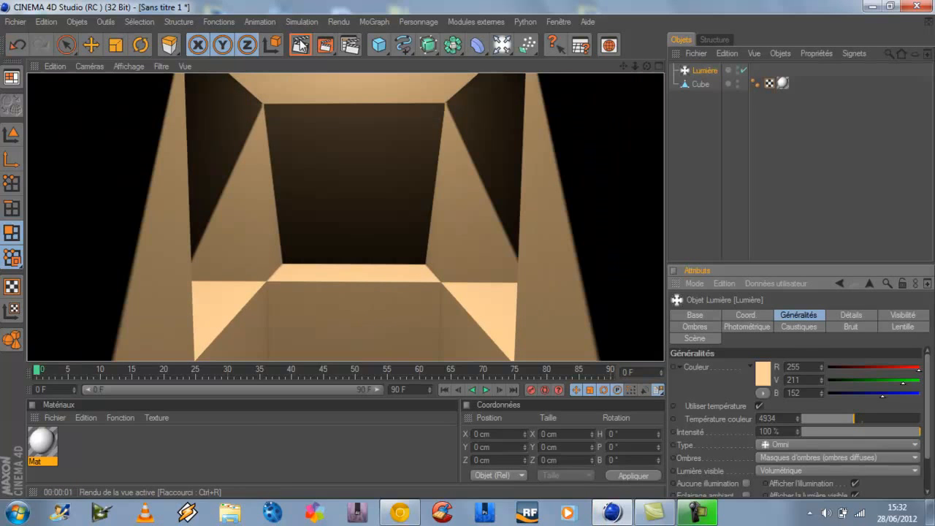
left_click(645, 67)
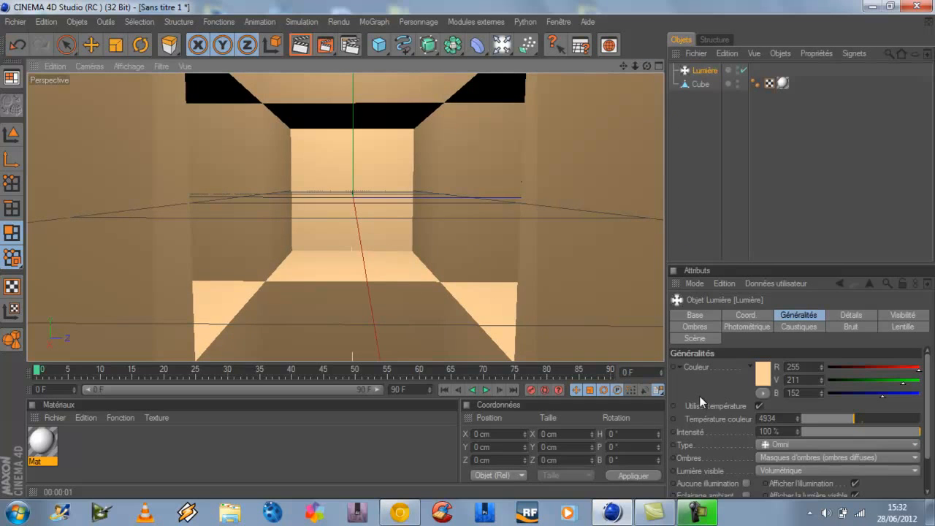
Add the Illumination globale effect to the render settings and set its diffuse depth (Profondeur de diffusion) to 3.
left_click(350, 46)
left_click_drag(220, 12, 599, 51)
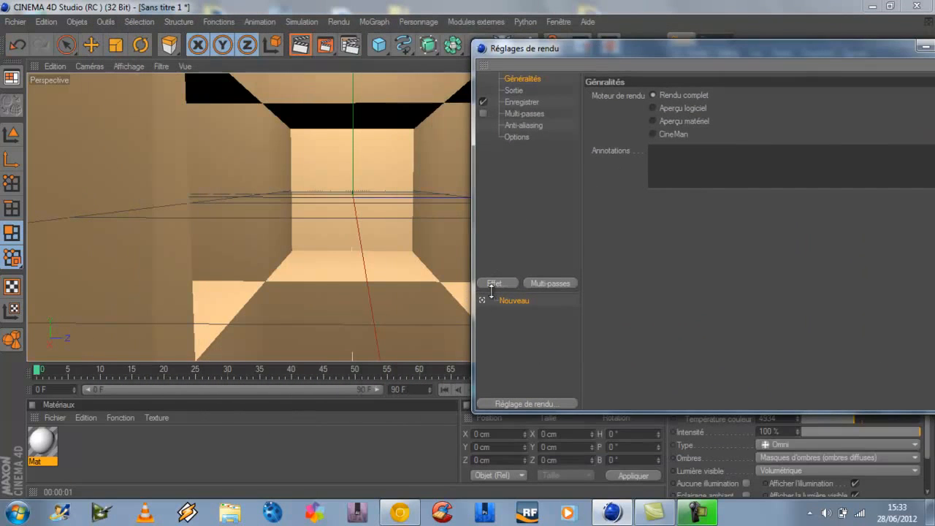
left_click(501, 284)
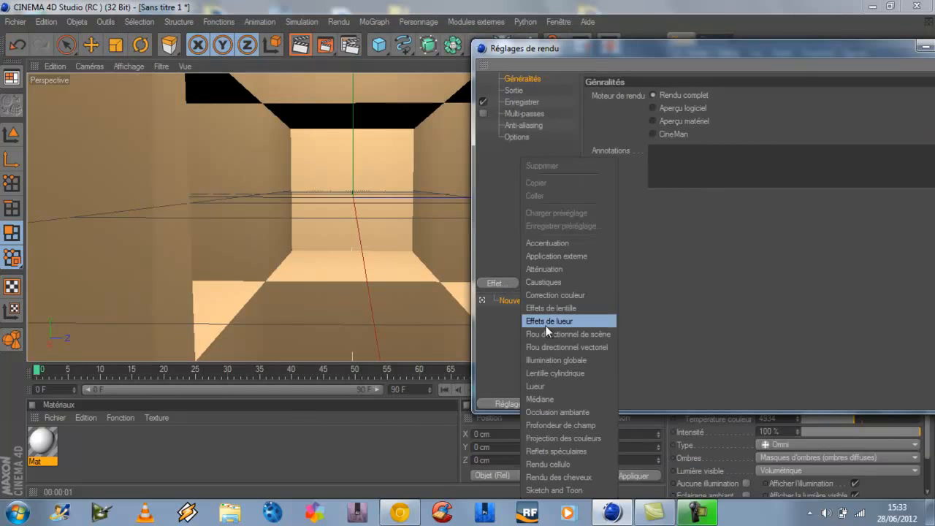
left_click(586, 362)
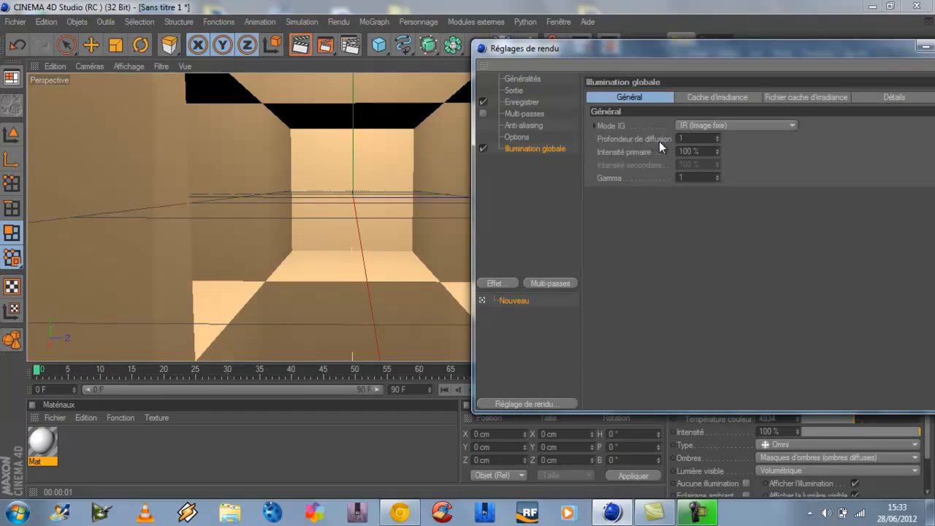
double_click(691, 137)
type("2")
key("Return")
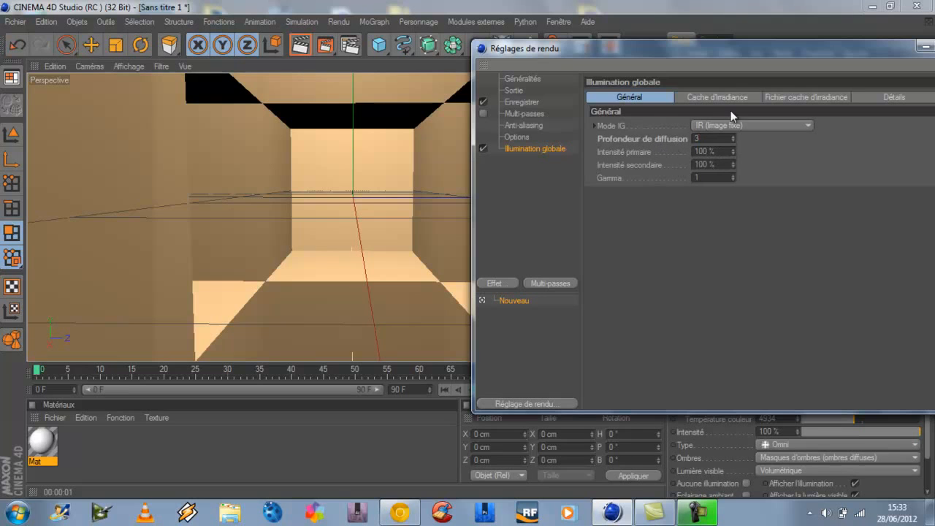
In the irradiance cache, set stochastic samples and record density to Basse, and smoothing and oversampling to Faible.
left_click(711, 96)
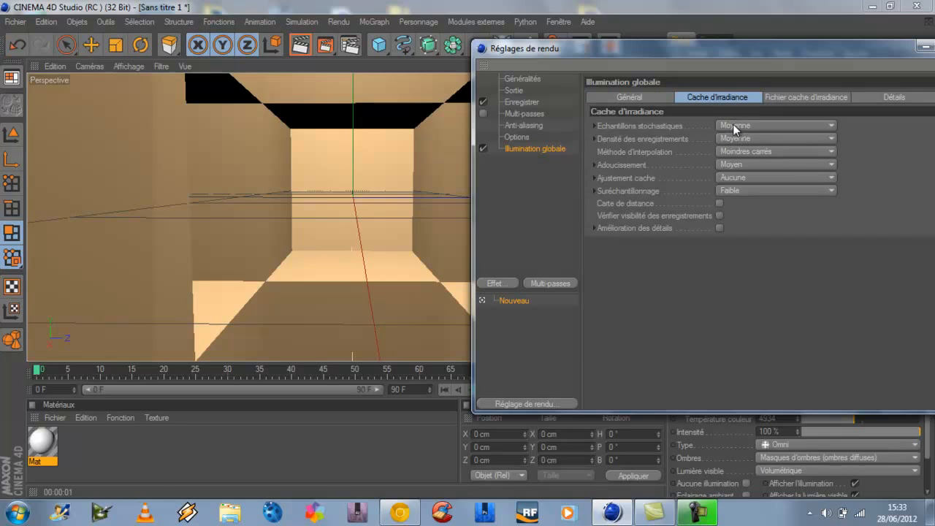
left_click(733, 123)
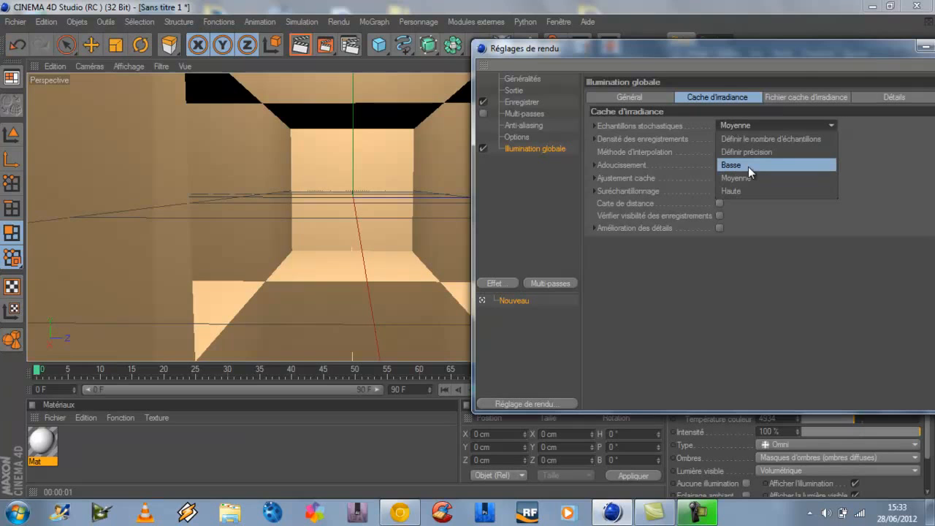
left_click(748, 166)
left_click(752, 135)
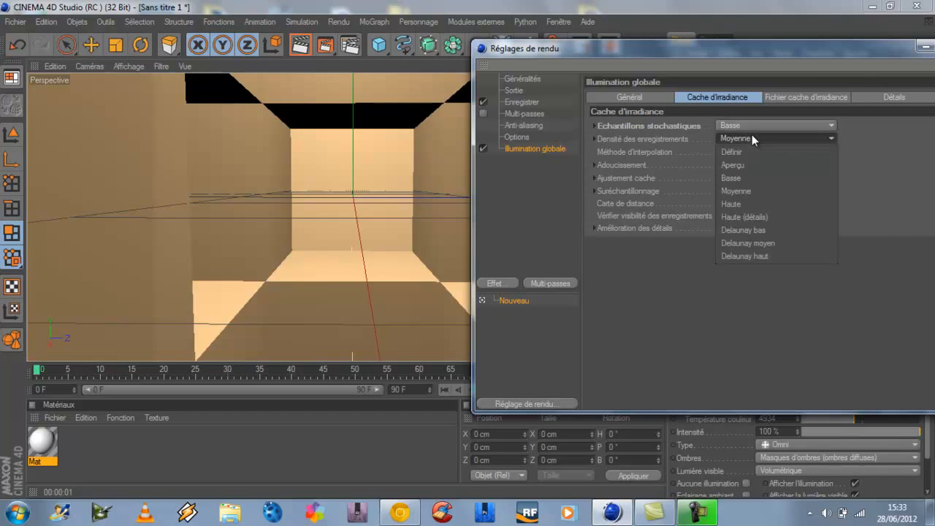
left_click(752, 178)
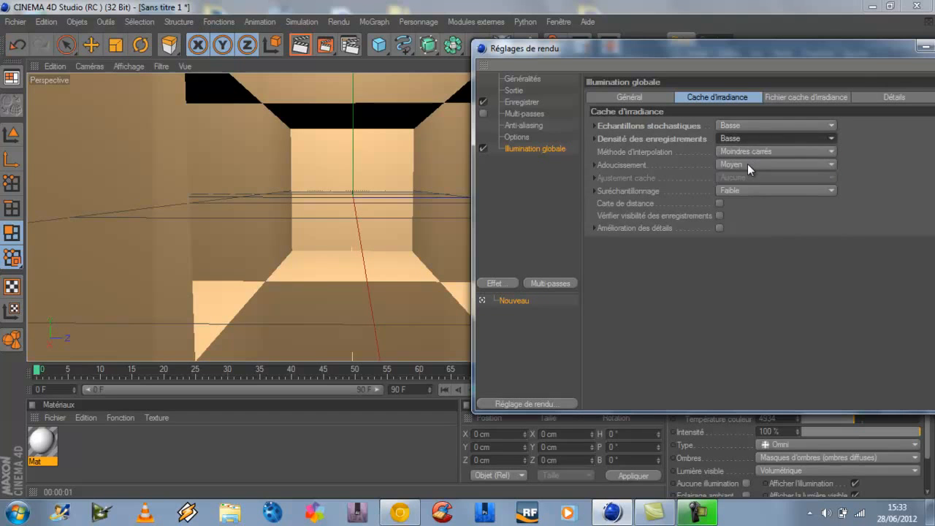
left_click(748, 164)
left_click(749, 204)
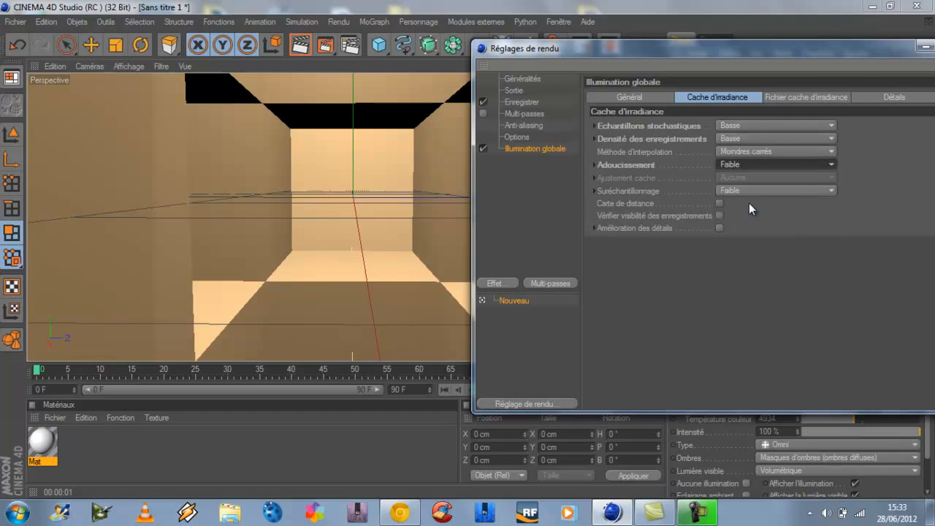
left_click(747, 188)
left_click(750, 242)
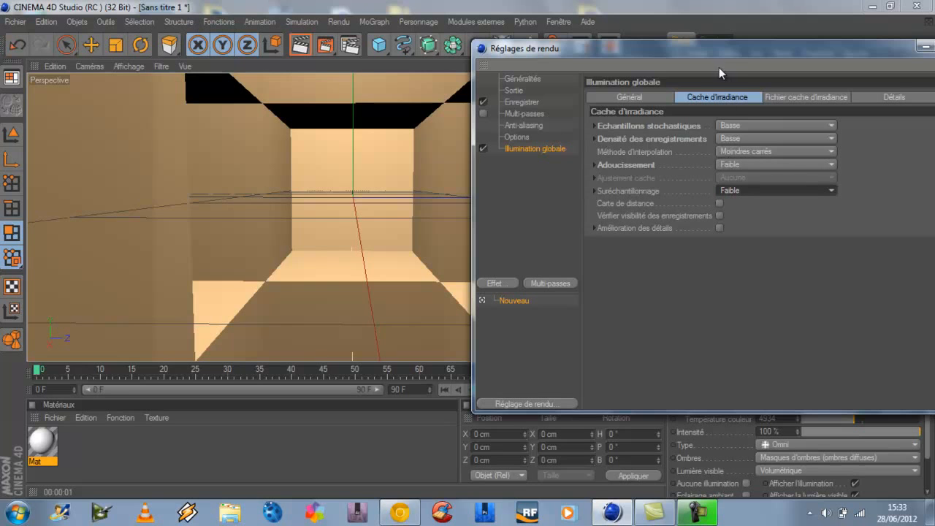
Add the Occlusion ambiante effect with its default values and close the render settings.
left_click_drag(722, 55, 723, 113)
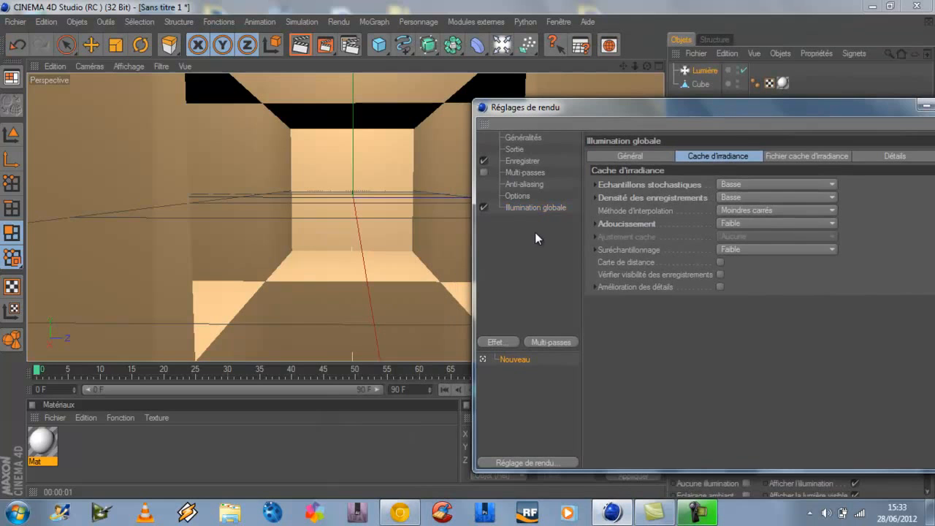
left_click_drag(593, 106, 733, 50)
left_click(640, 280)
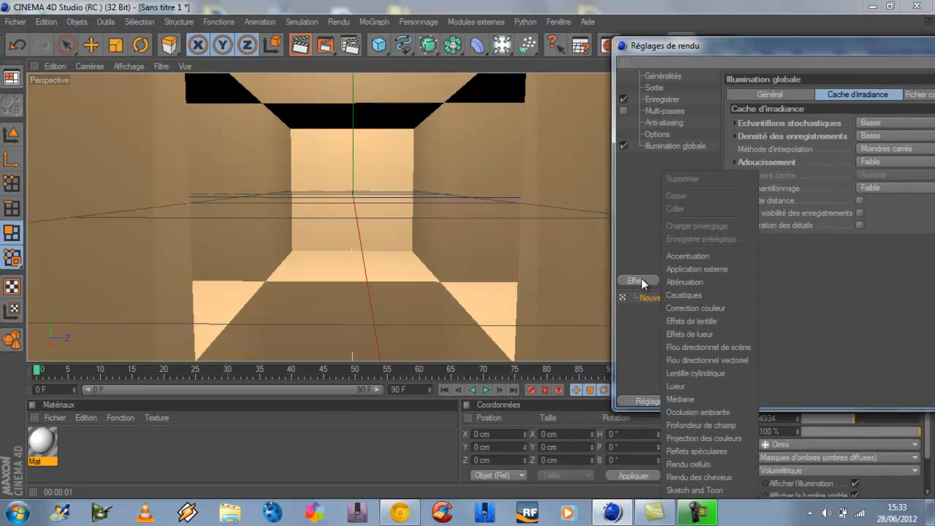
left_click(729, 414)
left_click_drag(811, 55, 293, 102)
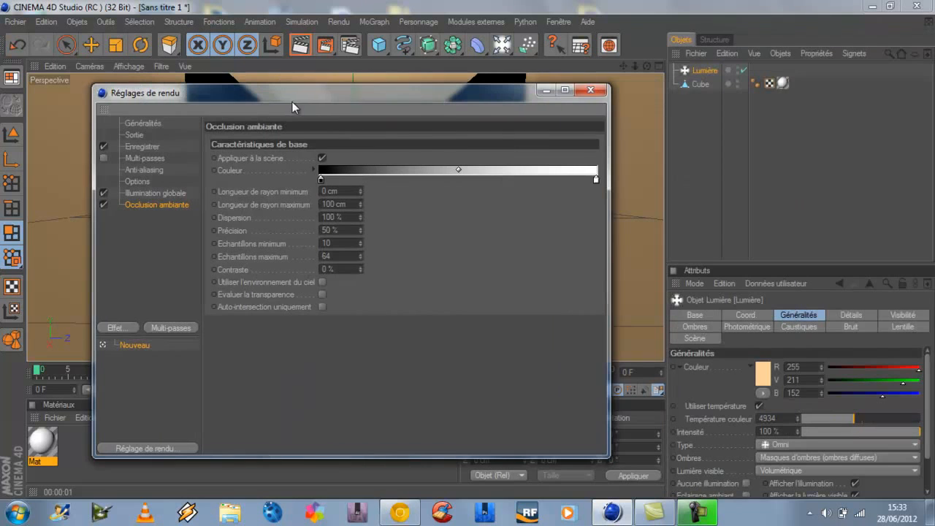
left_click(598, 93)
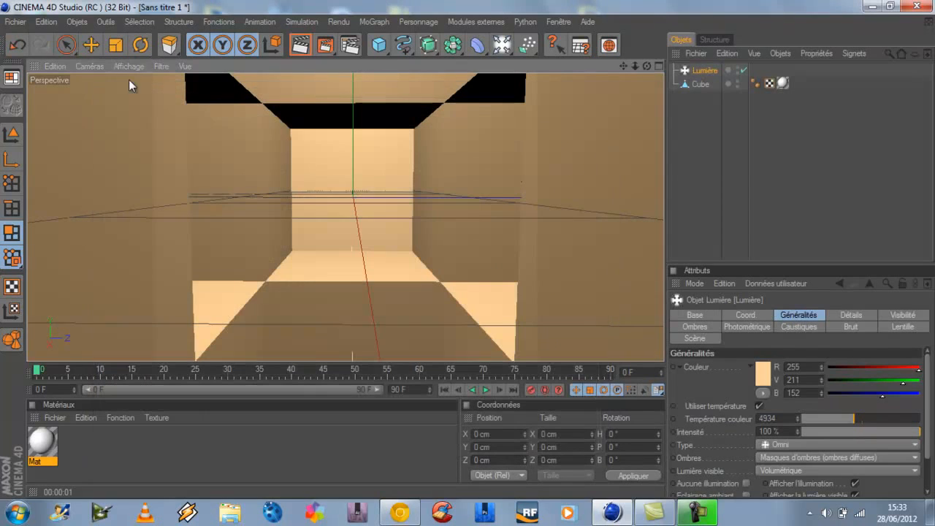
Render a preview of the corridor with global illumination and ambient occlusion.
left_click(296, 45)
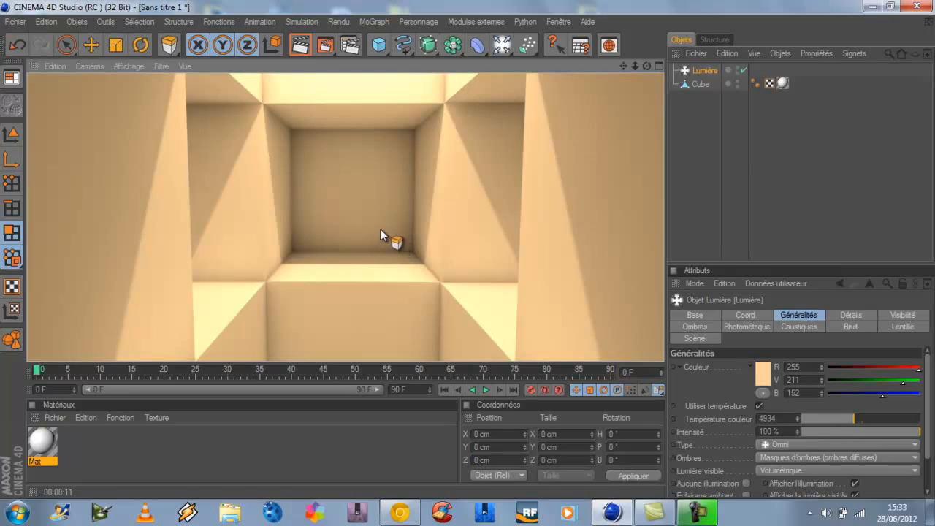
Add a MoGraph Mo Texte object and rotate it so the text faces the open front of the corridor.
scroll(384, 238, "down", 5)
left_click(374, 21)
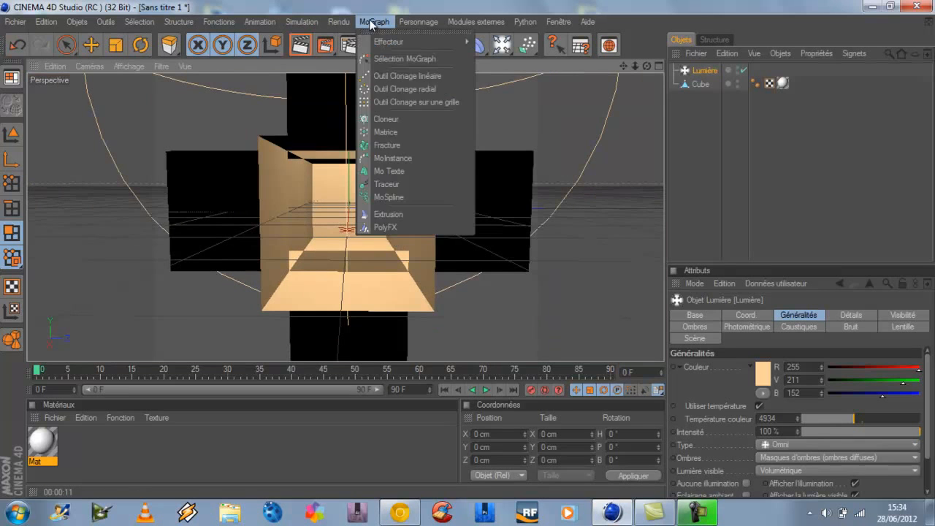
left_click(410, 171)
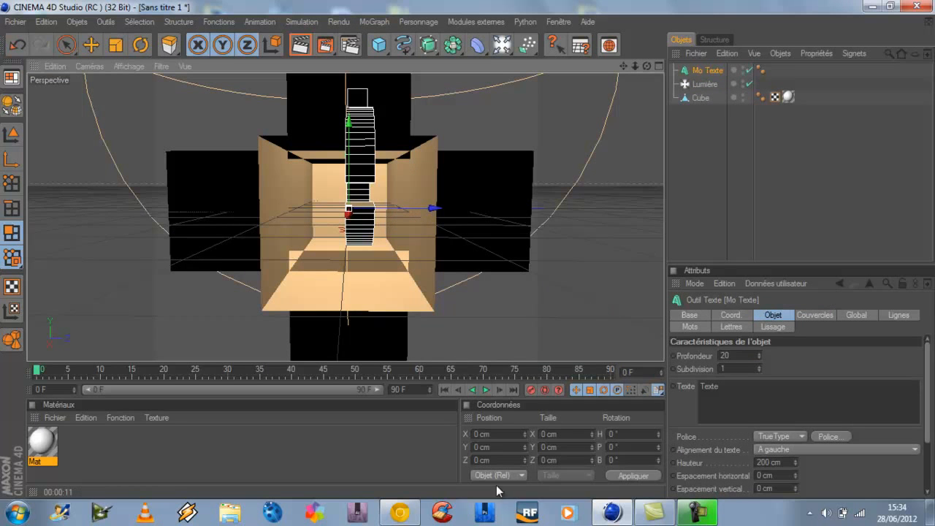
left_click(140, 45)
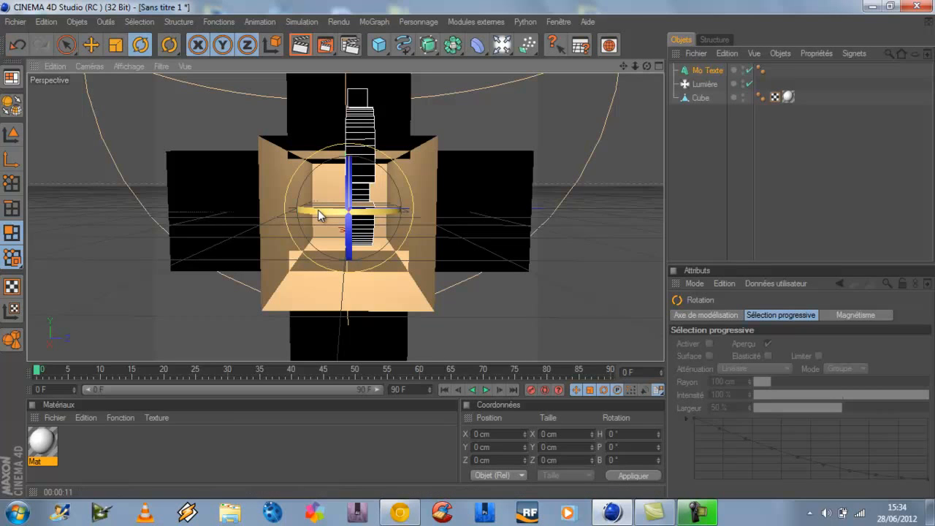
left_click_drag(321, 211, 465, 249)
Scale the text object down to a height of about 51.5 cm.
left_click(90, 45)
left_click(124, 46)
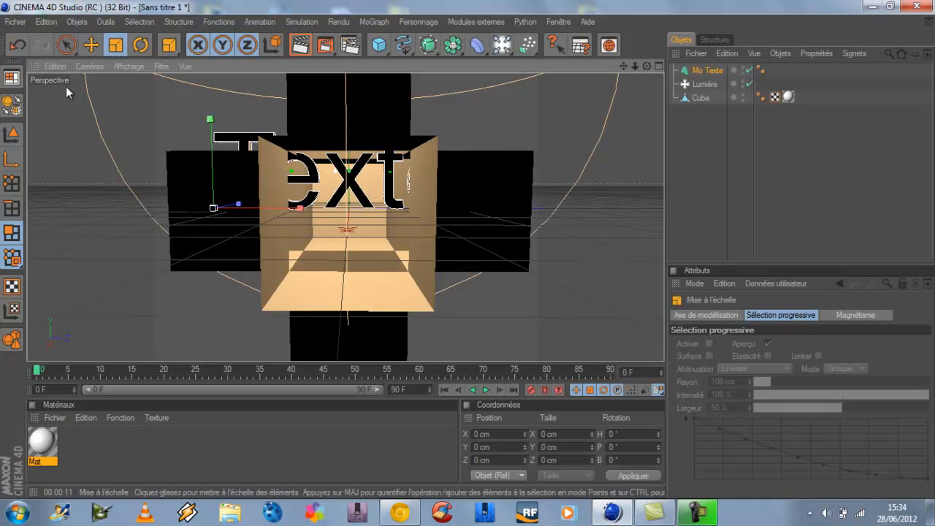
left_click_drag(526, 99, 467, 250)
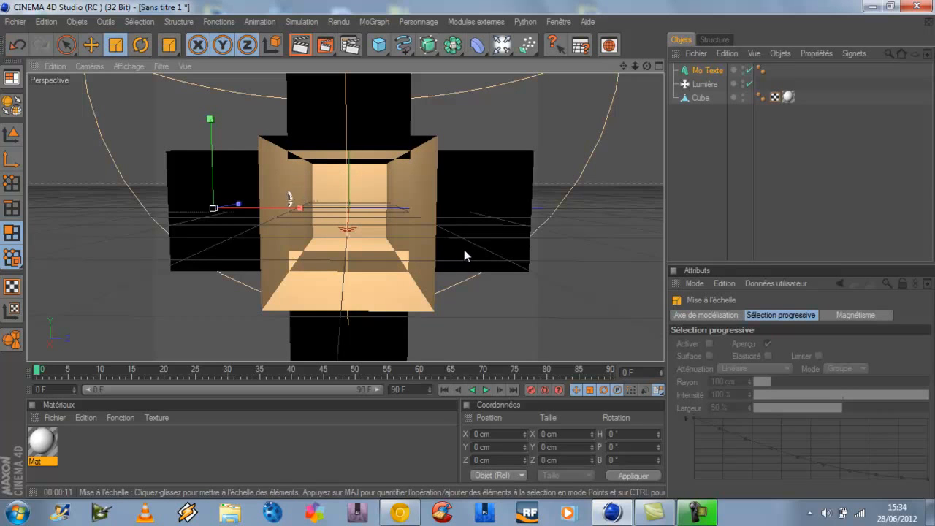
Move the small text along its axes so it sits centred inside the corridor in front of the back wall.
left_click(91, 47)
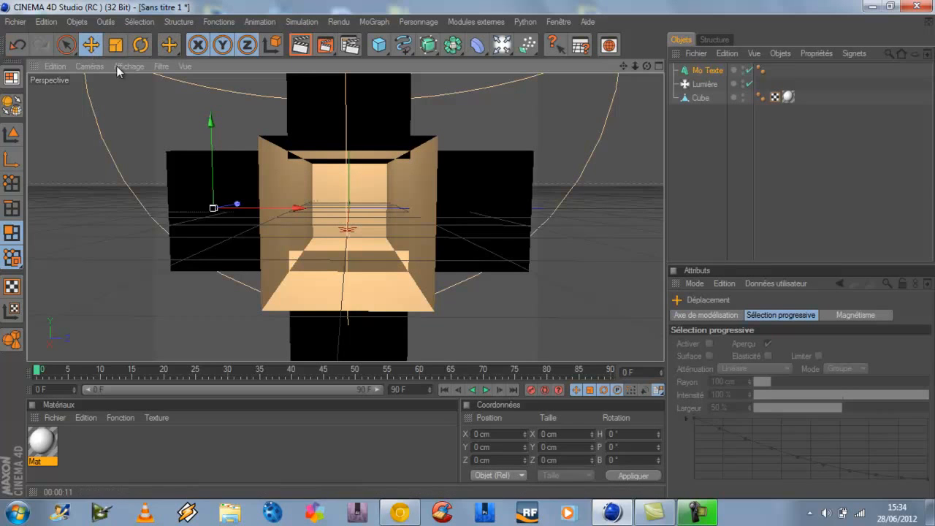
left_click_drag(276, 211, 466, 246)
left_click_drag(319, 119, 467, 249)
left_click_drag(405, 217, 468, 250)
scroll(351, 251, "up", 4)
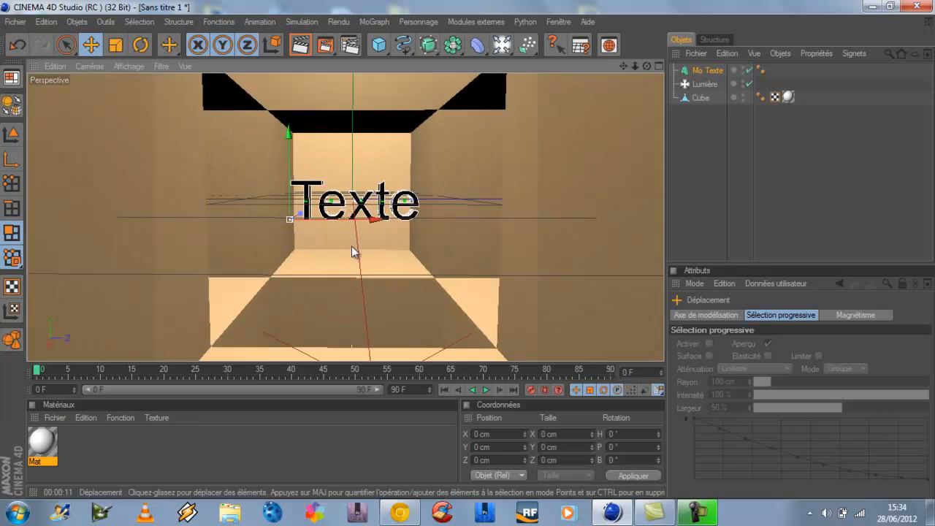
scroll(414, 274, "up", 1)
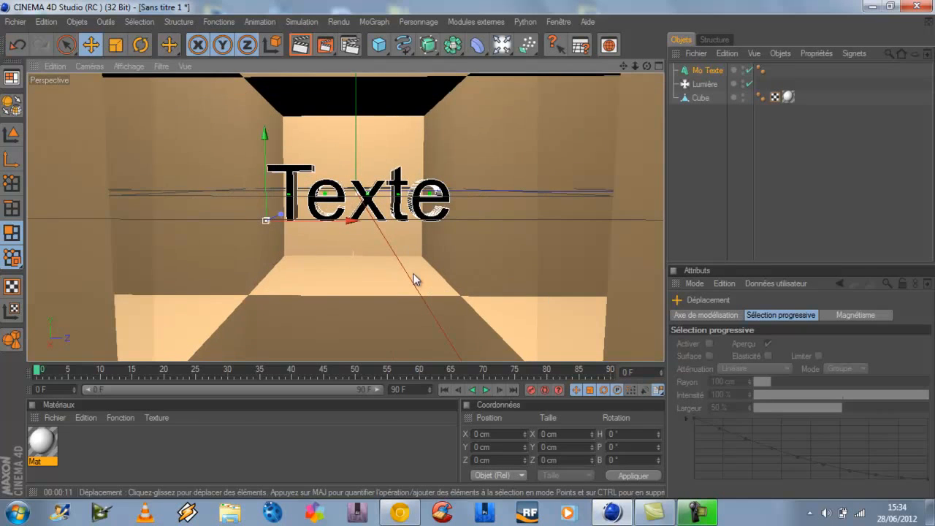
Replace the content of the text object with "Wearz Design".
left_click(713, 71)
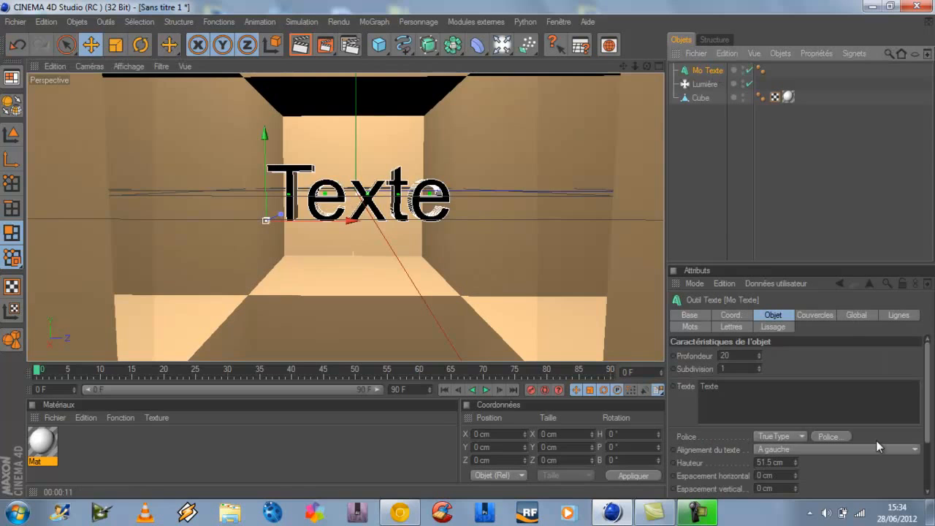
left_click(749, 387)
key("ctrl+a")
type("W")
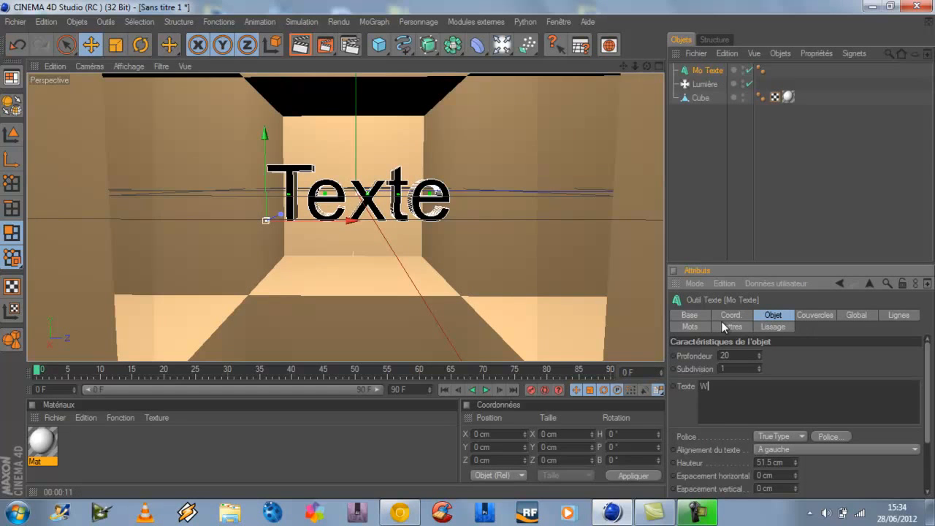
type("earz Design")
left_click(817, 361)
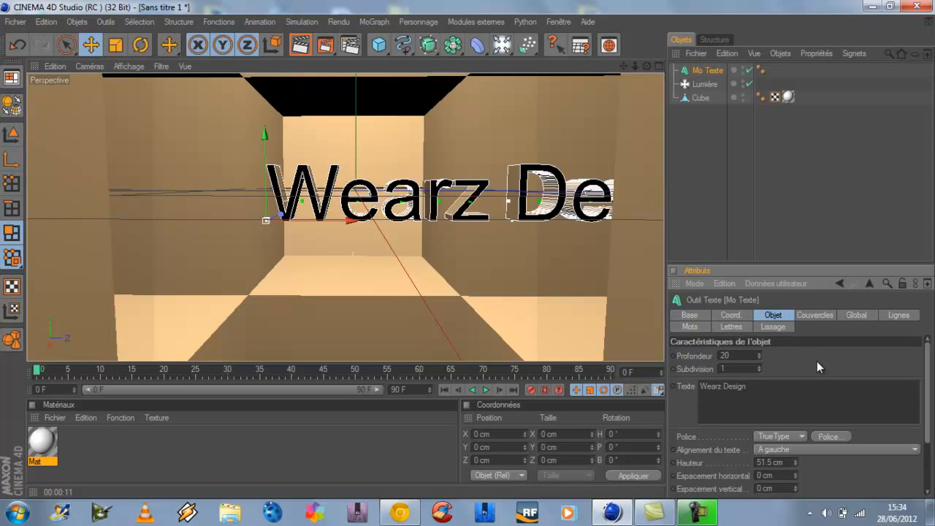
Scale the "Wearz Design" text down to a height of about 41.5 cm and centre it between the corridor walls.
left_click_drag(352, 221, 468, 250)
key("t")
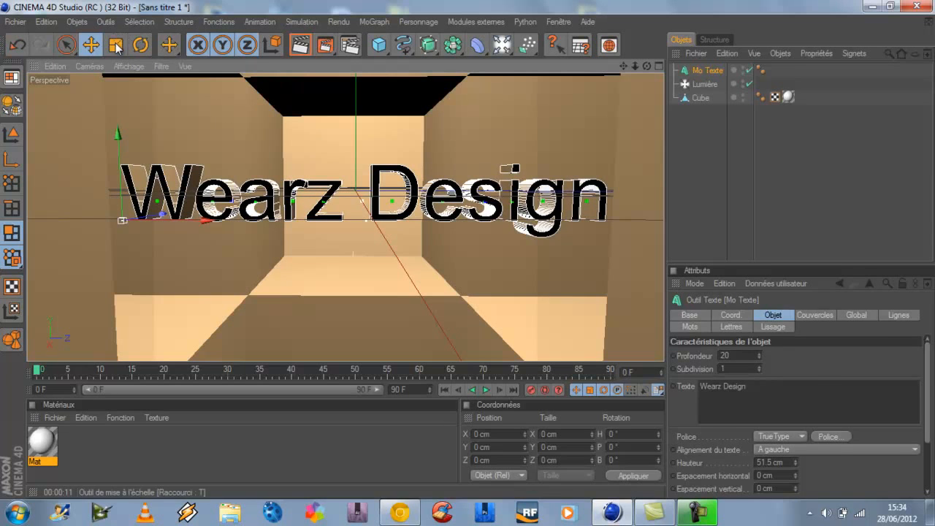
left_click_drag(601, 94, 468, 249)
key("e")
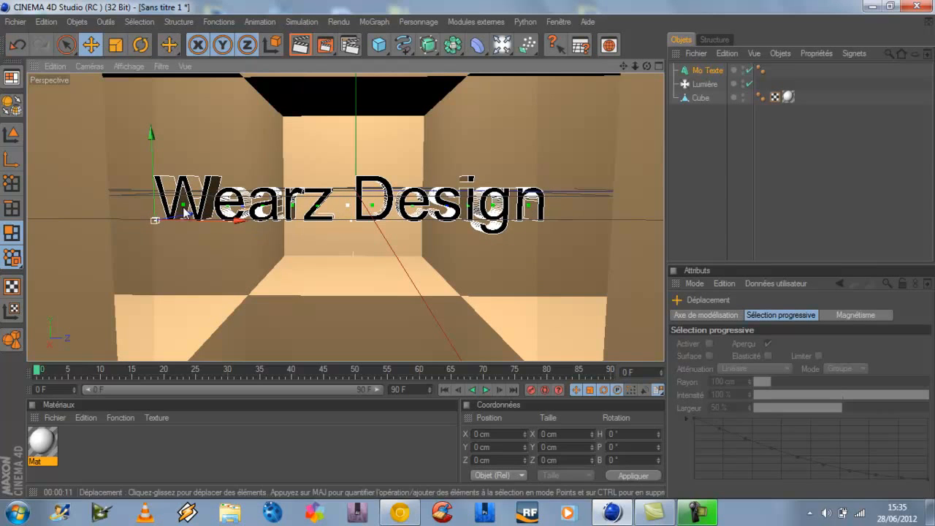
left_click_drag(222, 220, 464, 249)
left_click_drag(161, 136, 468, 249)
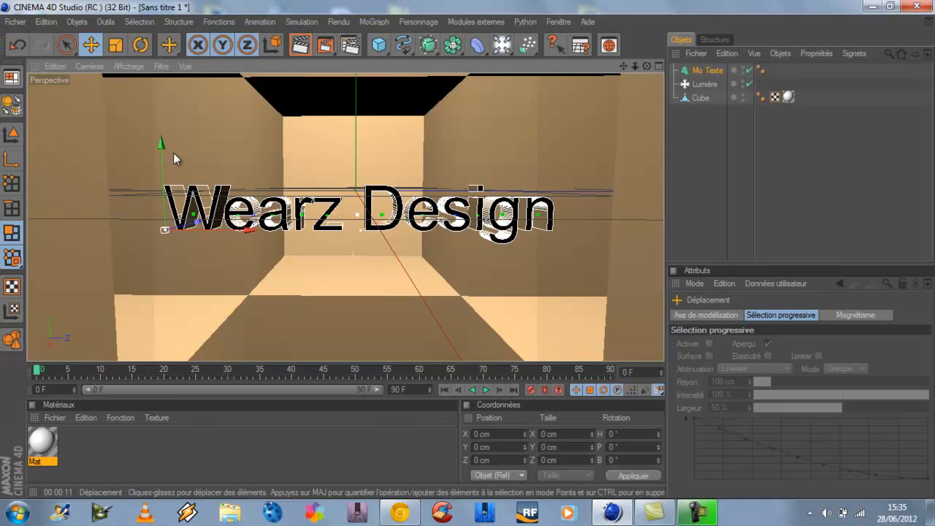
left_click_drag(159, 140, 468, 249)
Set both the start (Début) and end (Fin) caps of the text to Couvercle et biseau.
left_click(719, 71)
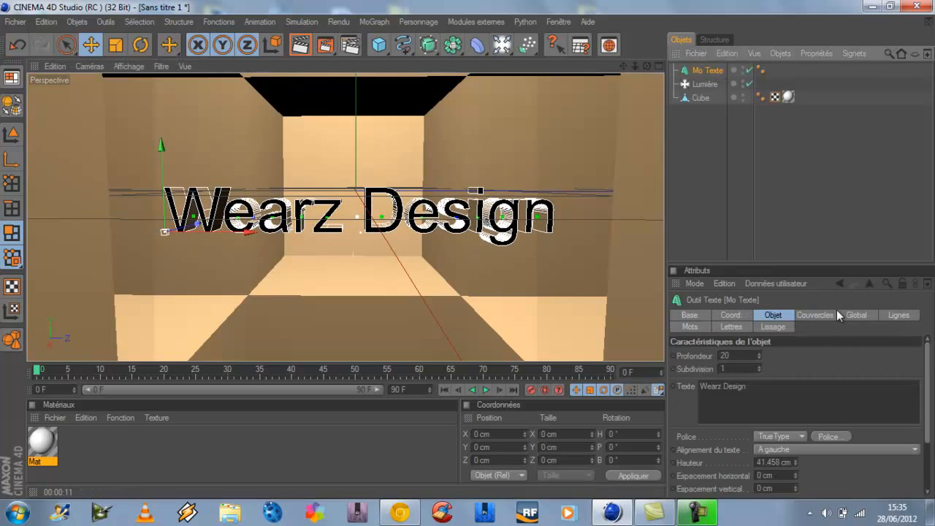
left_click(811, 314)
left_click(808, 355)
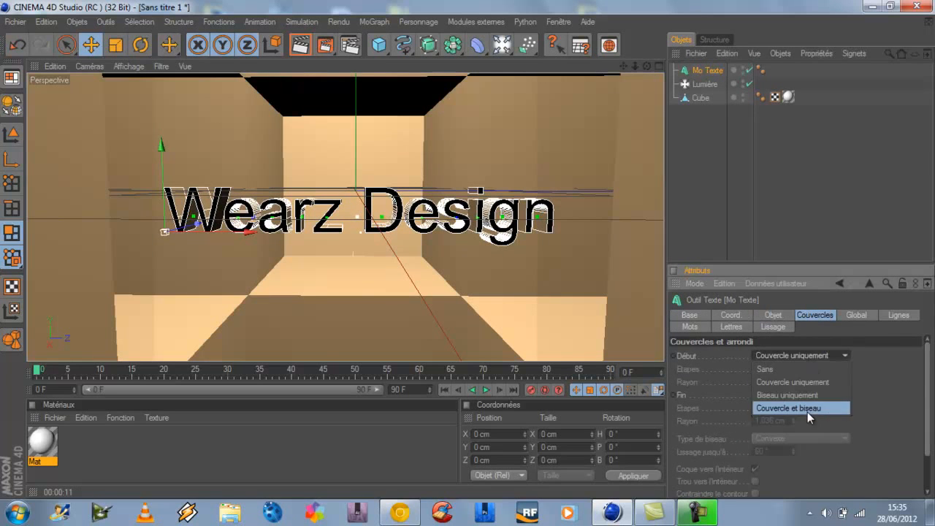
left_click(808, 415)
left_click(811, 394)
left_click(806, 447)
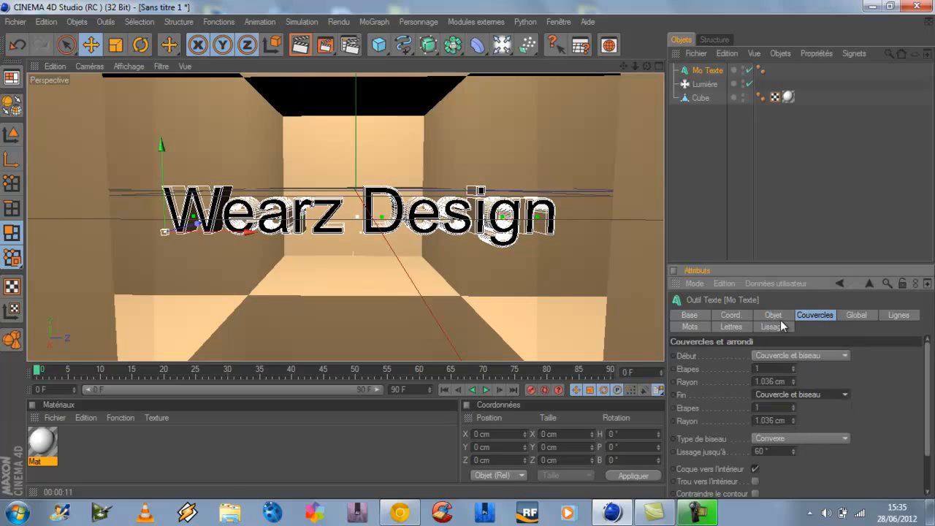
Change the text's font to Futura XBlk BT in the Extra-noir style.
left_click(779, 315)
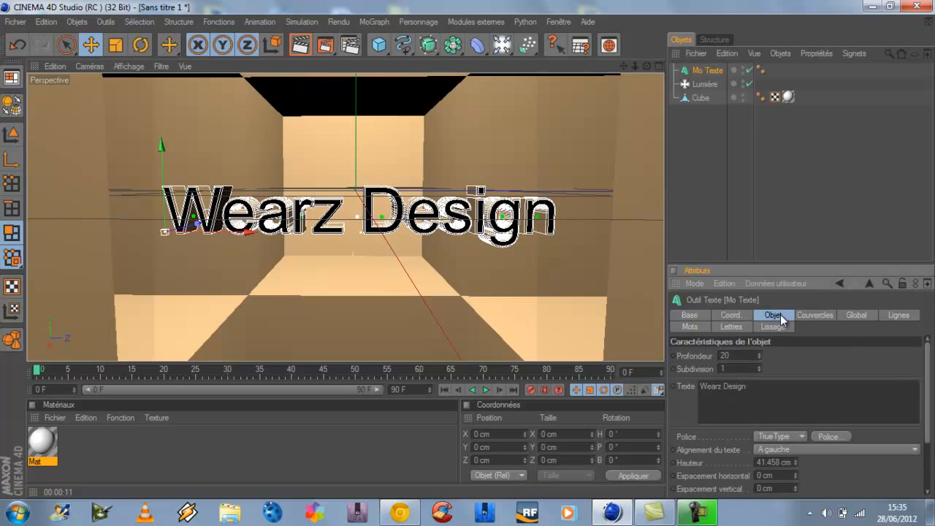
left_click(830, 436)
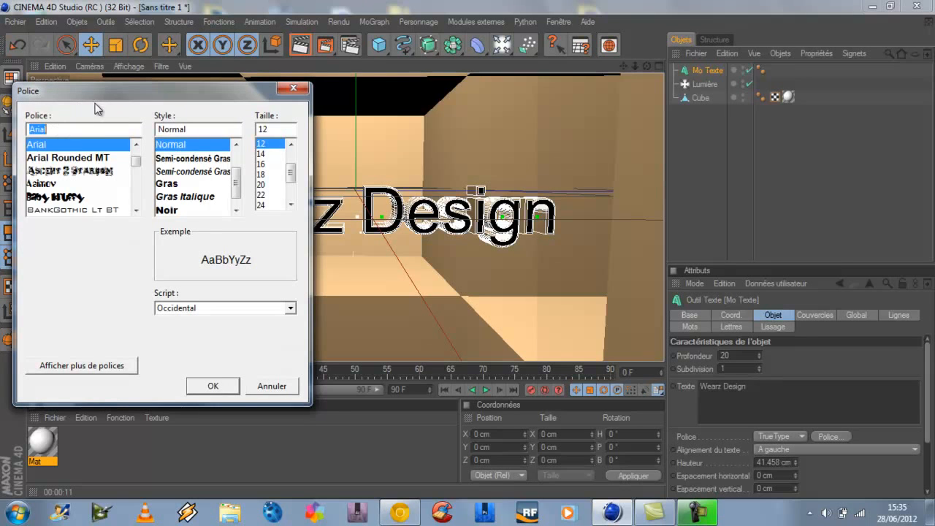
type("Futur")
left_click(95, 146)
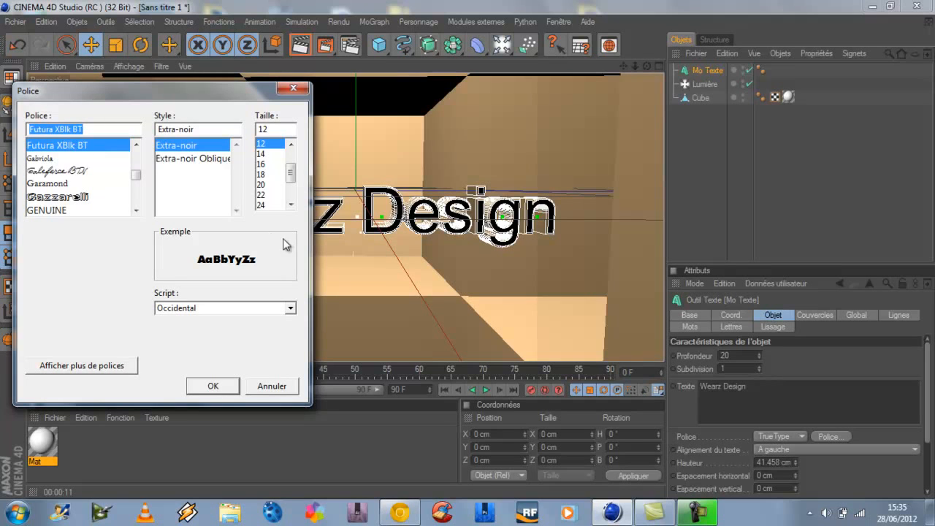
left_click(204, 388)
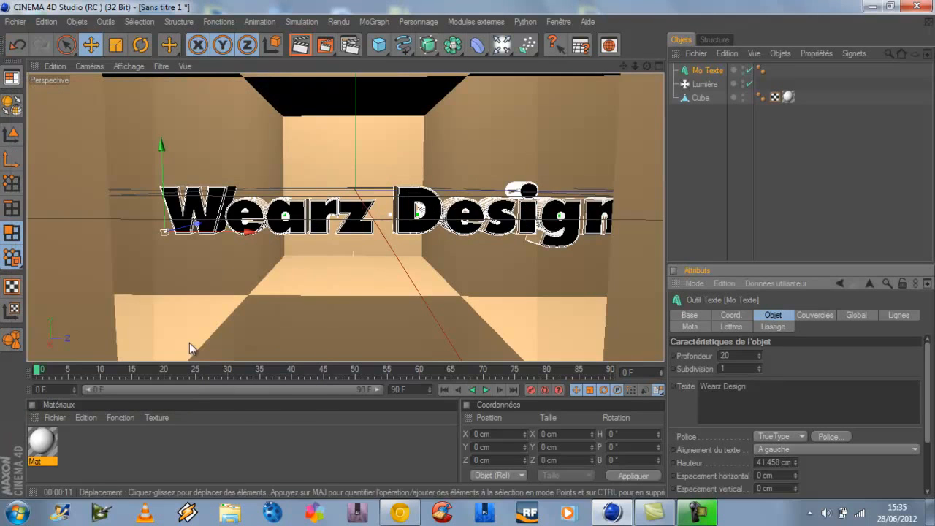
Scale the bold text down to fit the corridor width and recentre it horizontally.
left_click_drag(250, 232, 225, 233)
left_click_drag(469, 249, 469, 249)
left_click(115, 45)
left_click_drag(572, 122, 468, 252)
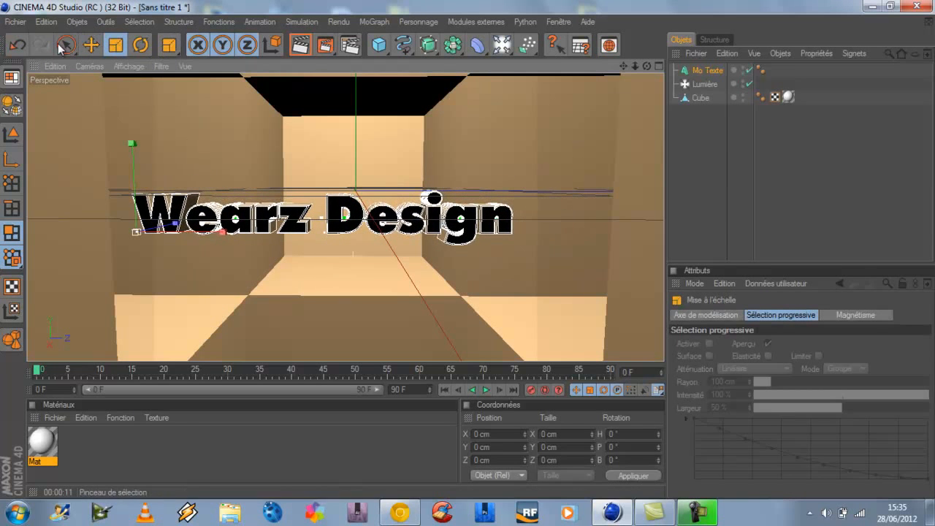
left_click(91, 45)
left_click_drag(212, 232, 471, 249)
Render a preview of the corridor with the bevelled text, and deselect the material.
left_click(300, 45)
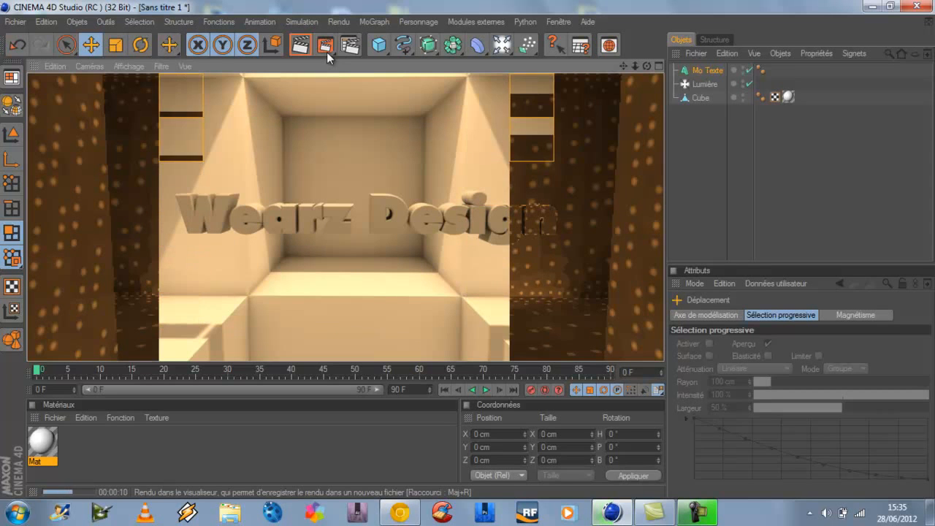
left_click(124, 447)
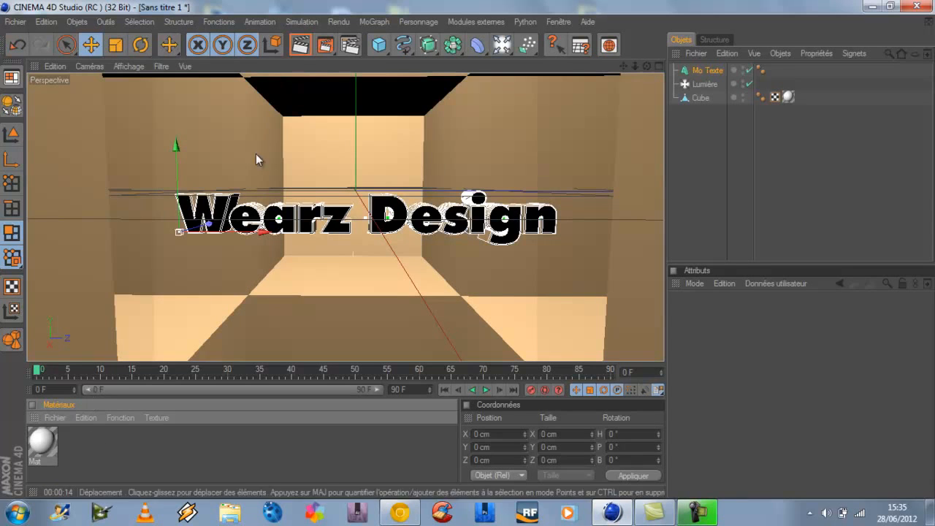
Open the content library (Médiathèque) and browse to the HDRI folder under Visualize > Materials.
left_click(610, 46)
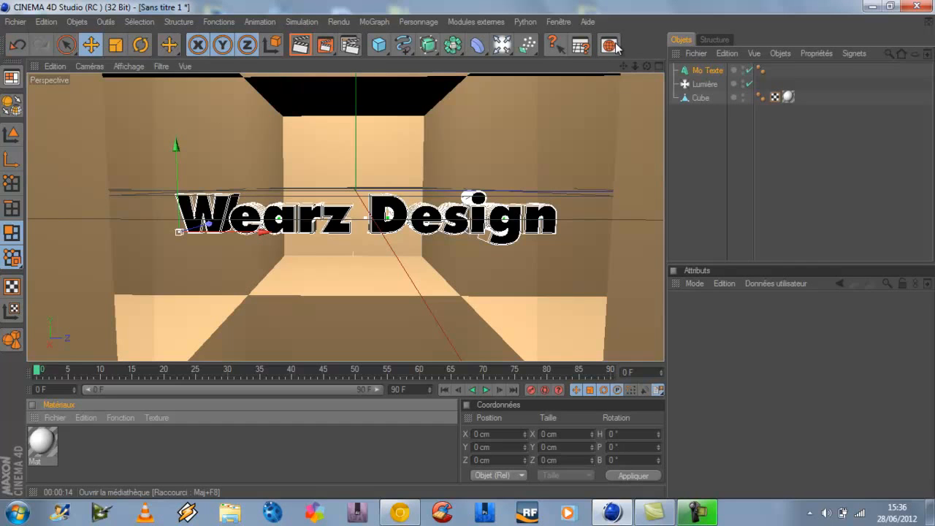
left_click(611, 46)
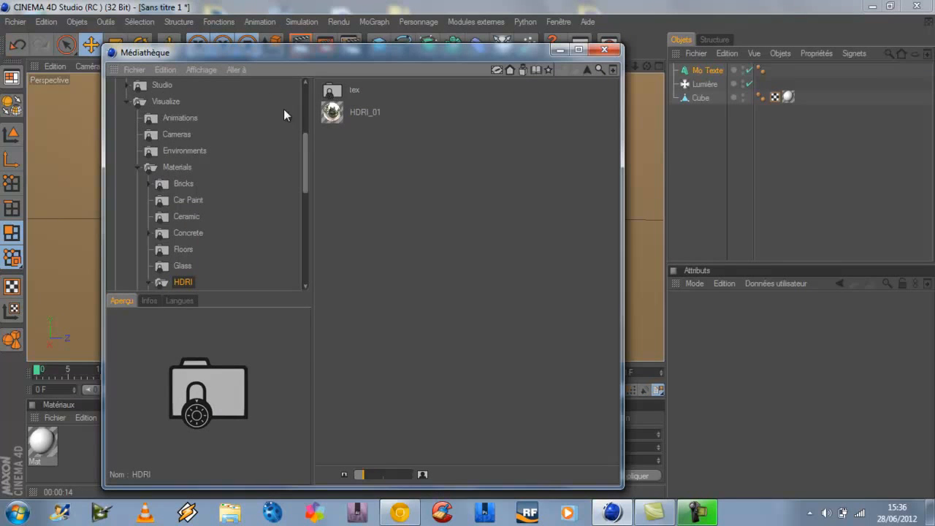
left_click_drag(300, 175, 310, 142)
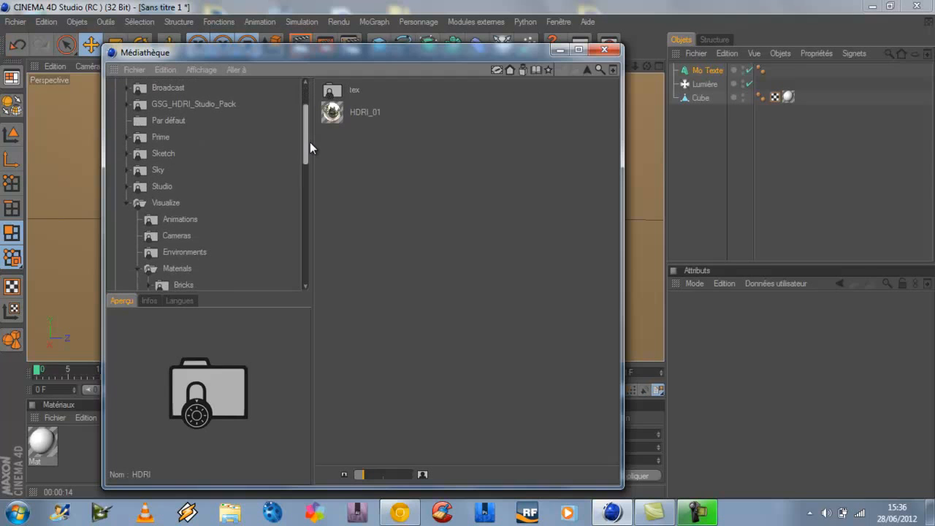
left_click(168, 202)
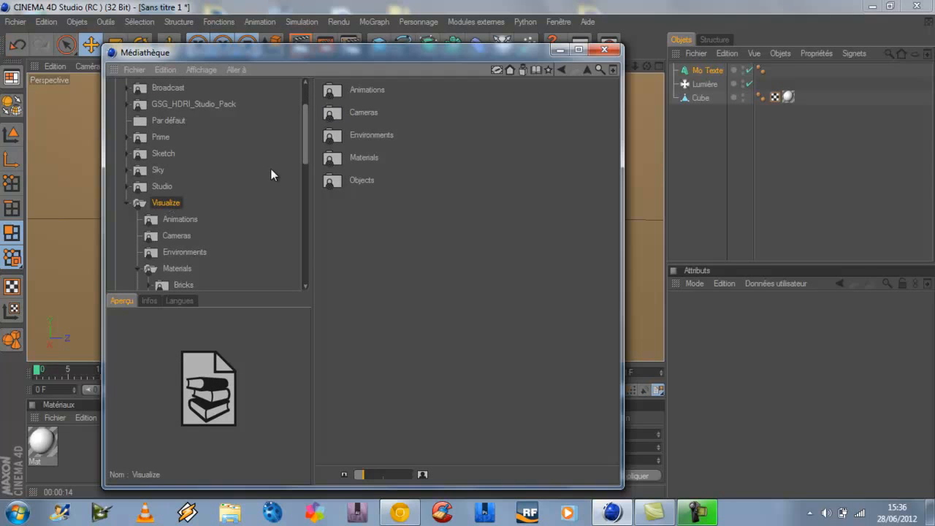
left_click_drag(305, 143, 301, 175)
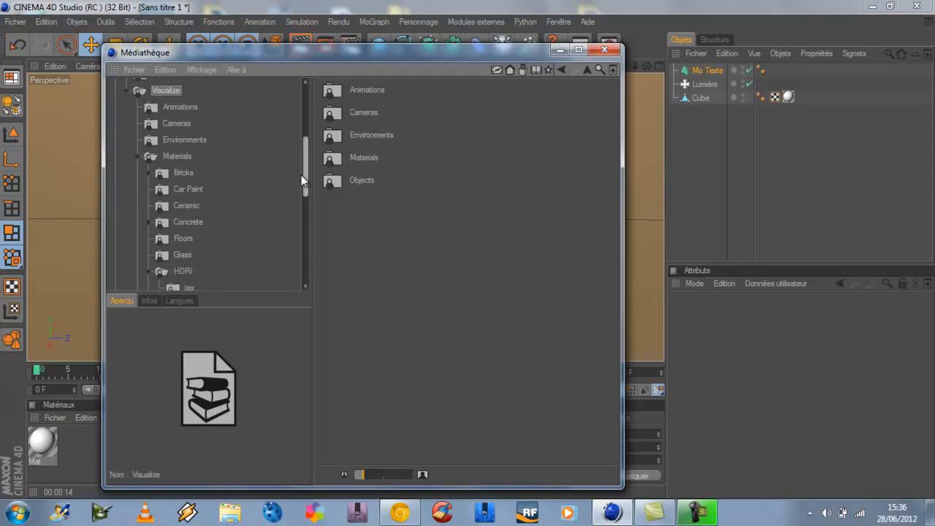
left_click(175, 158)
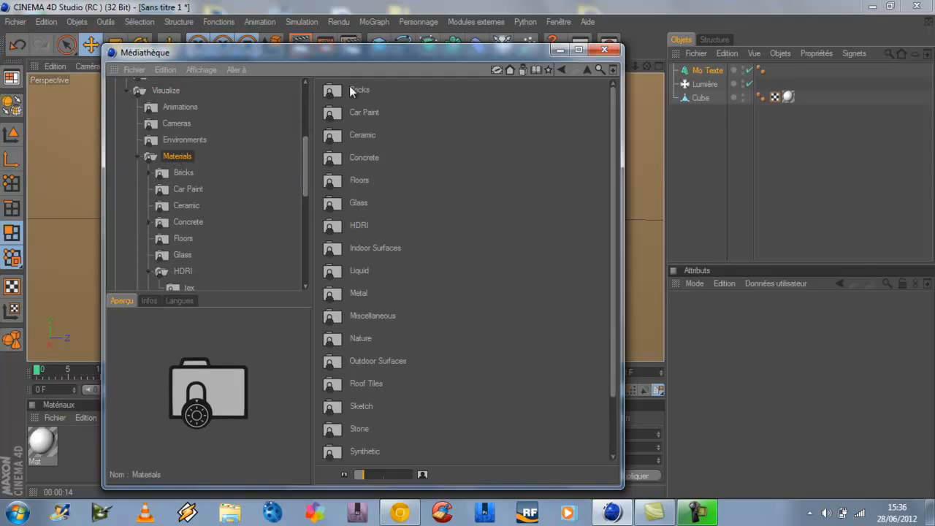
mouse_move(302, 168)
left_mouse_down()
mouse_move(304, 187)
mouse_move(304, 177)
left_mouse_up()
left_click(182, 238)
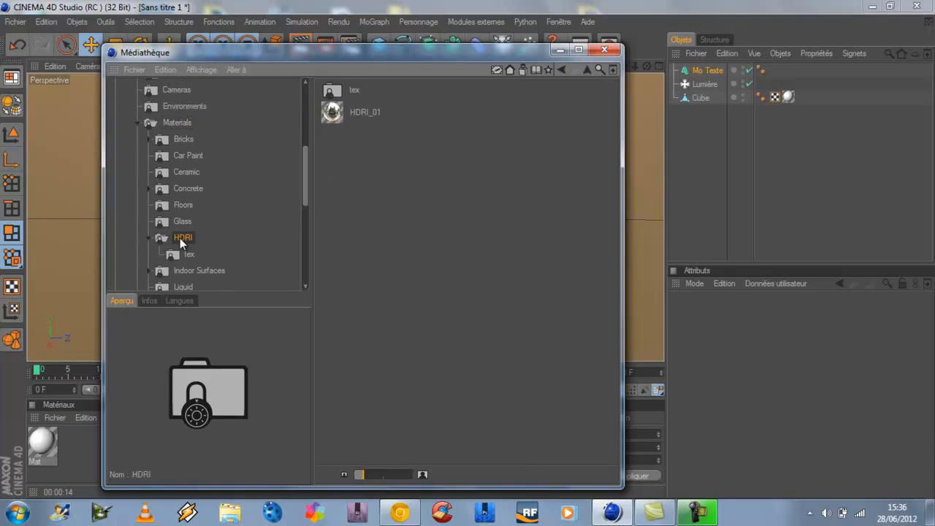
Load the HDRI_01 material into the scene, close the library and apply the material to the "Wearz Design" text.
double_click(358, 112)
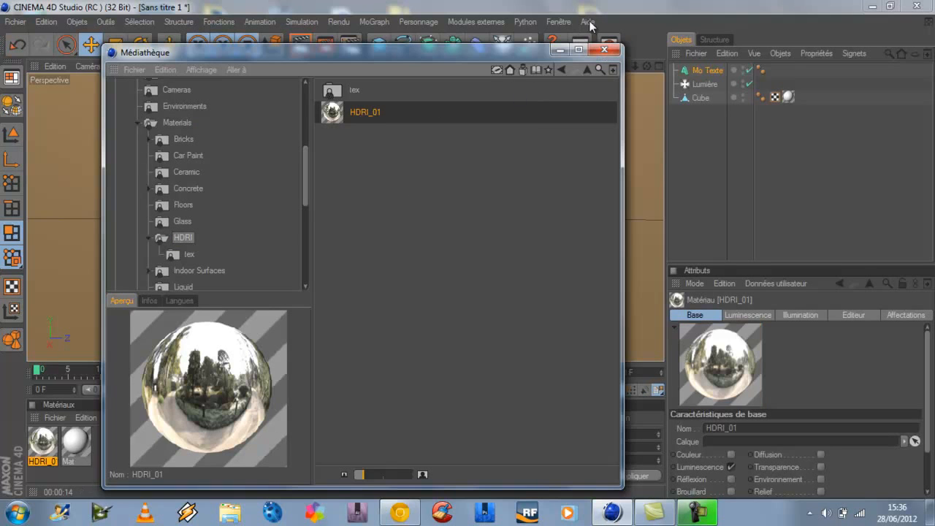
left_click(605, 51)
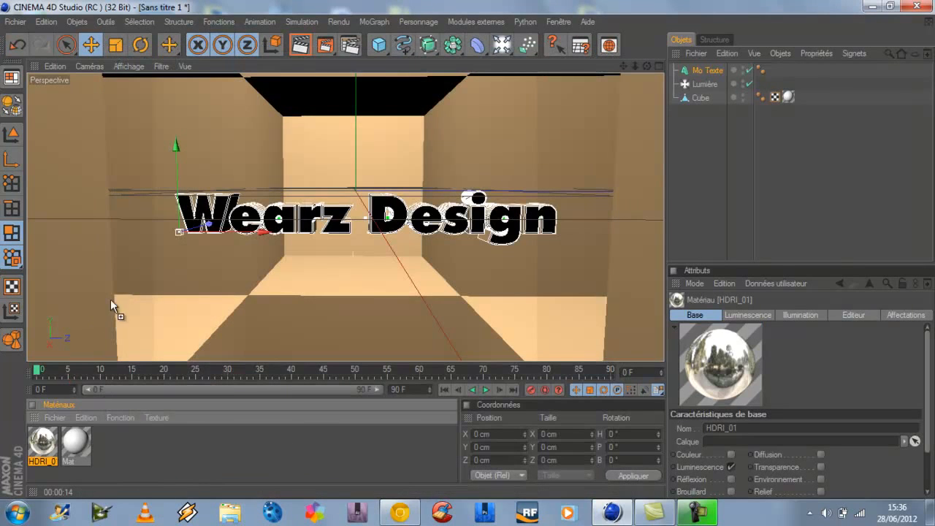
left_click_drag(234, 212, 234, 211)
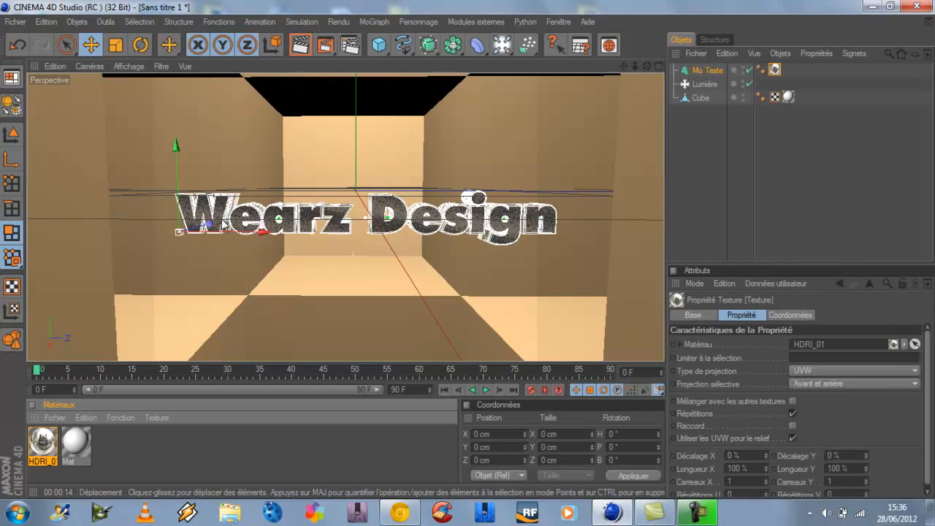
Limit the HDRI_01 texture on the text to selection C1 and render a preview of the view.
left_click(774, 71)
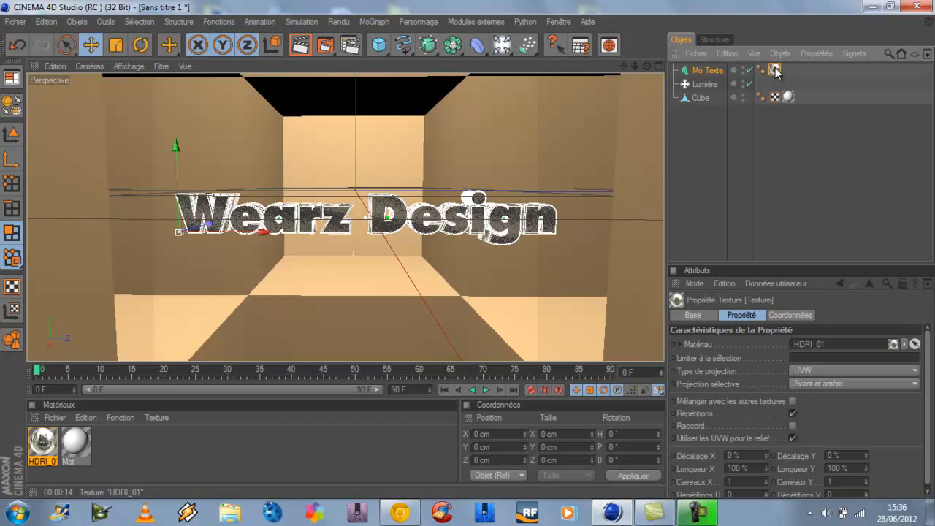
left_click(834, 358)
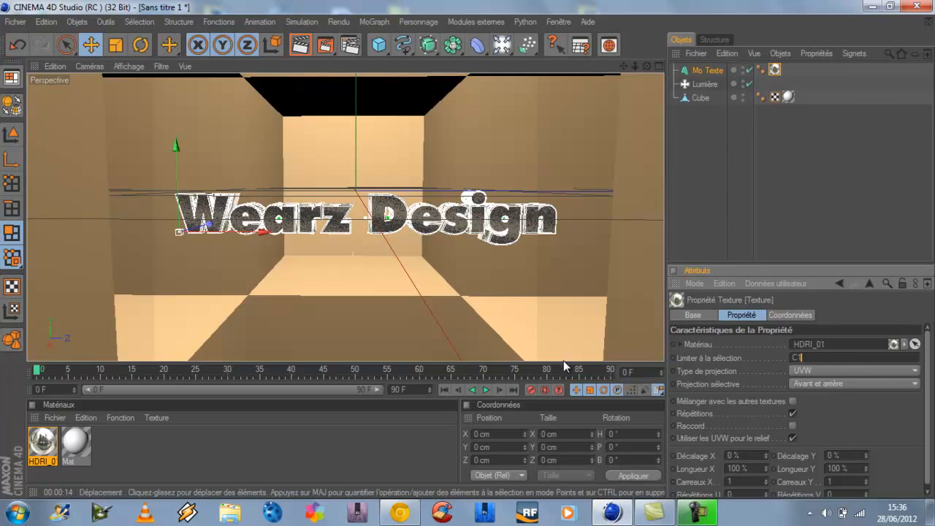
key("Return")
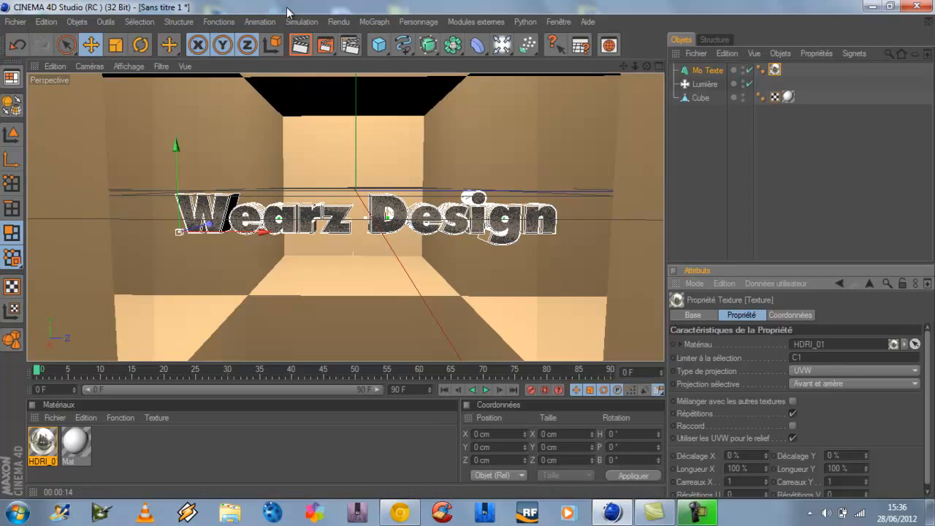
left_click(299, 45)
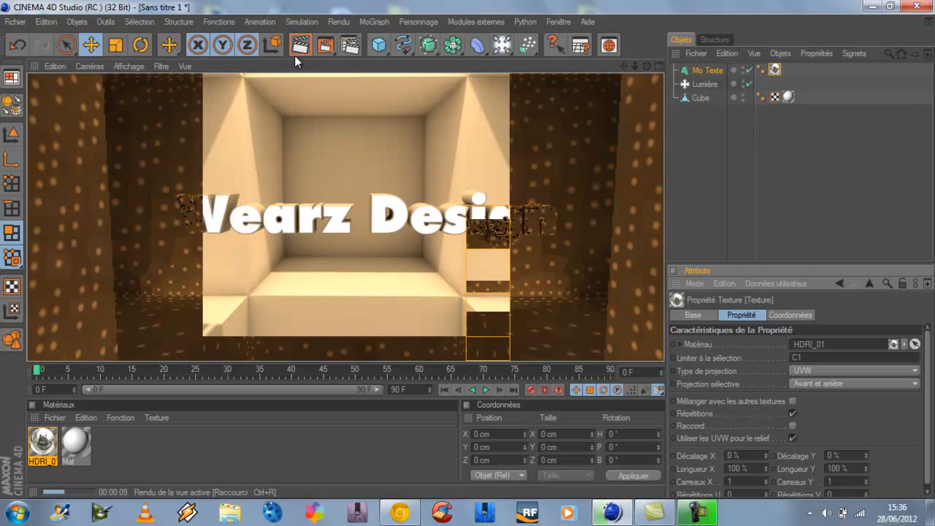
Try limiting the text's HDRI_01 texture to selection C2 and render a preview of the view.
left_click(775, 73)
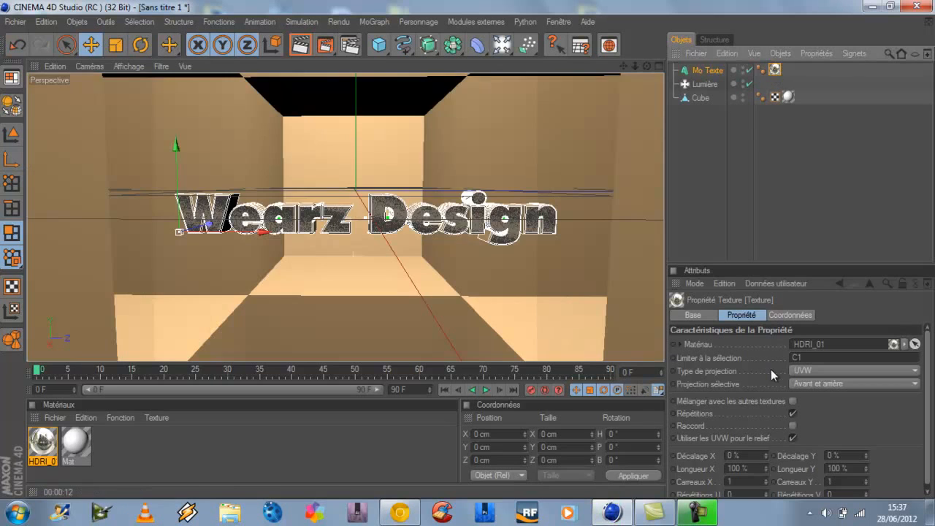
left_click(809, 358)
key("BackSpace")
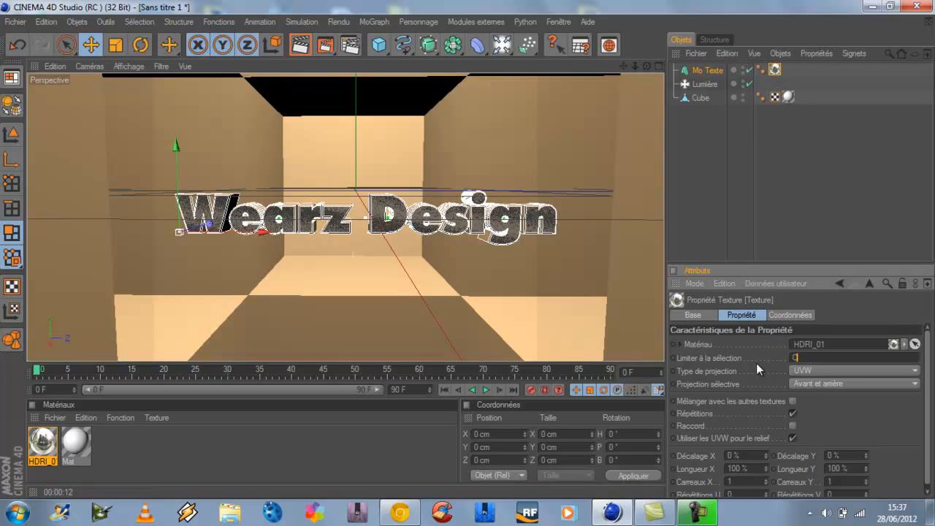
type("2")
key("Return")
left_click(299, 45)
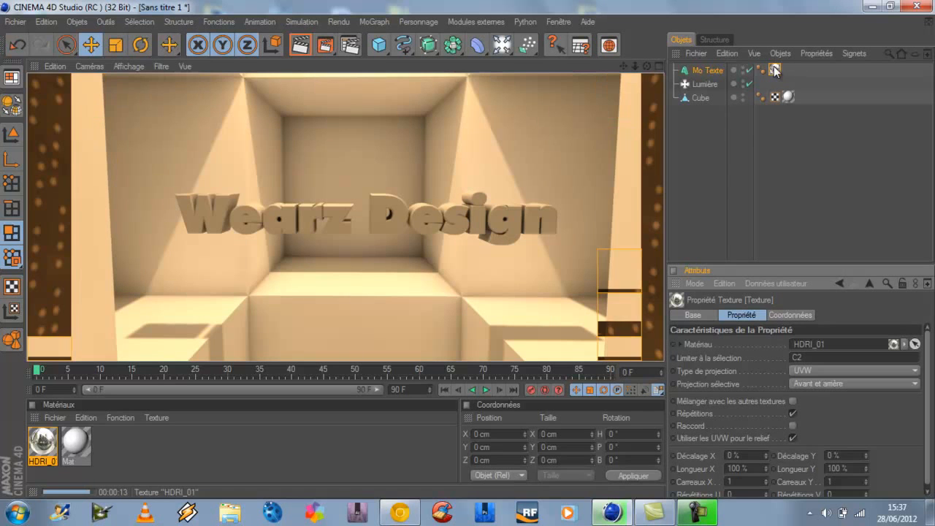
left_click(775, 70)
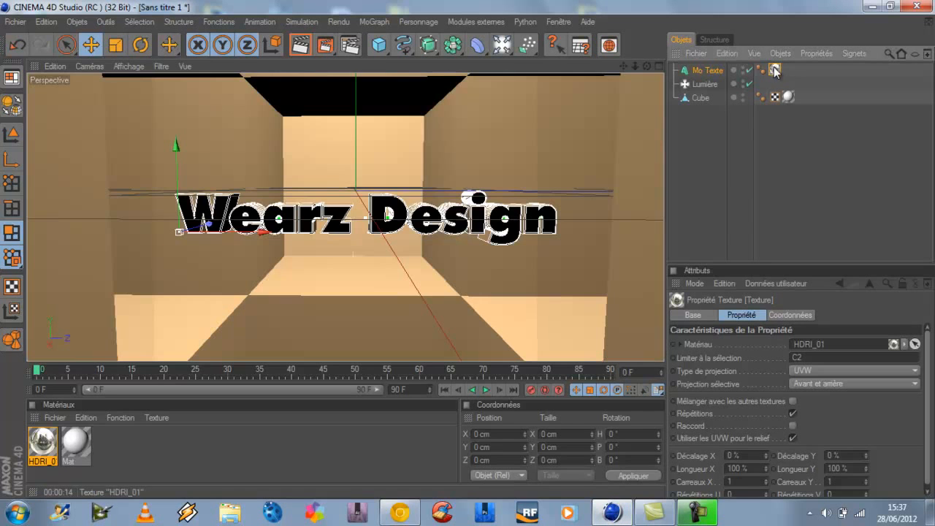
Set the selection restriction of the text's HDRI_01 texture back to C1.
left_click(211, 461)
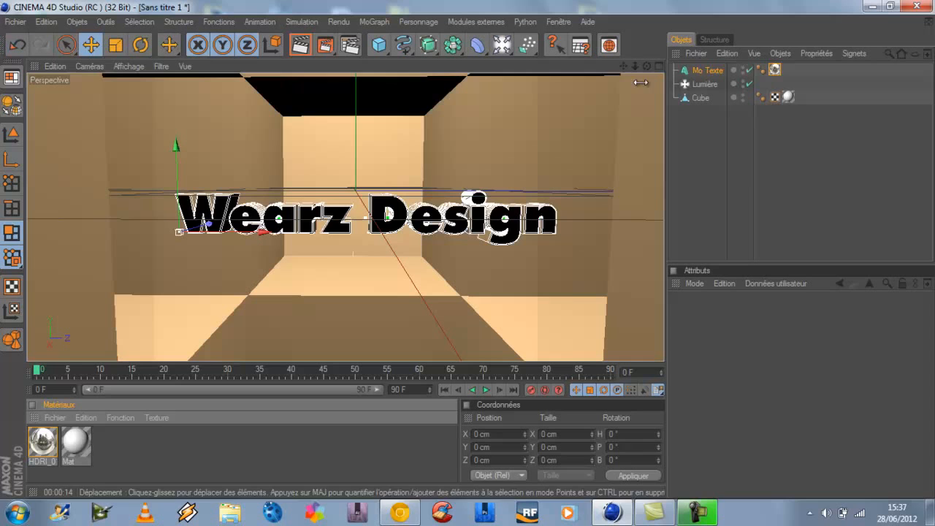
left_click(776, 70)
left_click(810, 358)
type("C2")
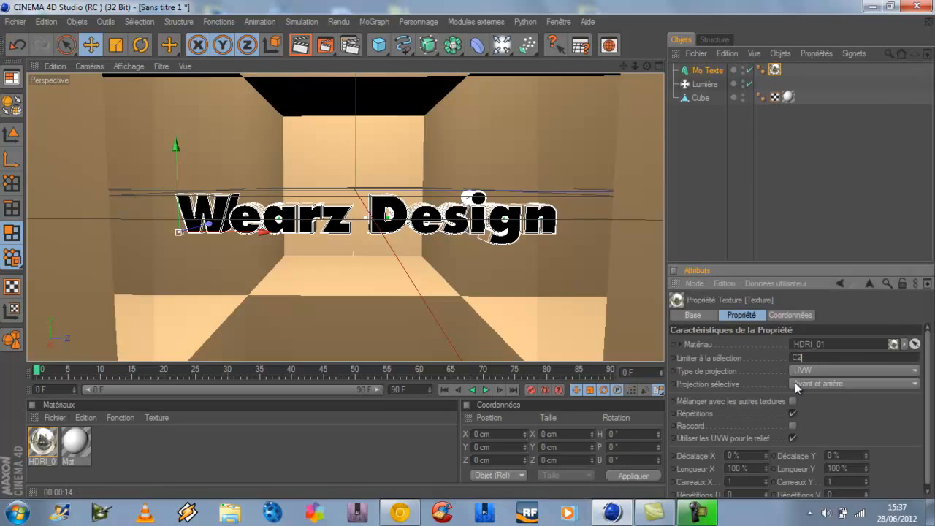
key("Return")
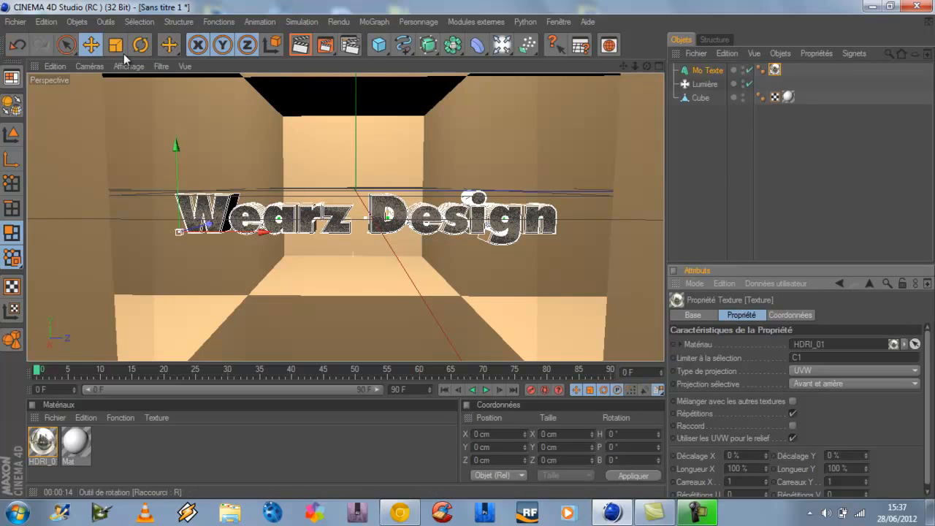
Render only the region around the "Wearz Design" text to check its texture, and deselect the texture tag.
left_click_drag(327, 46, 349, 60)
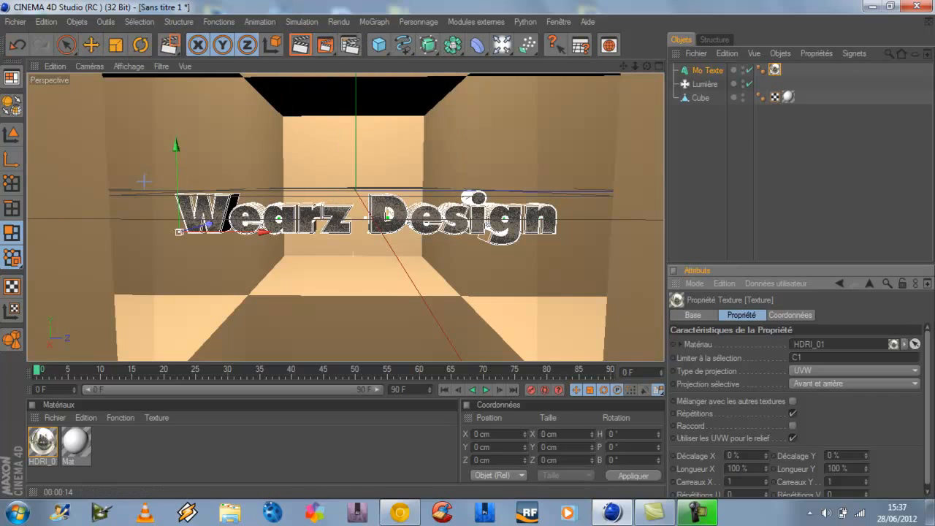
left_click_drag(145, 144, 592, 263)
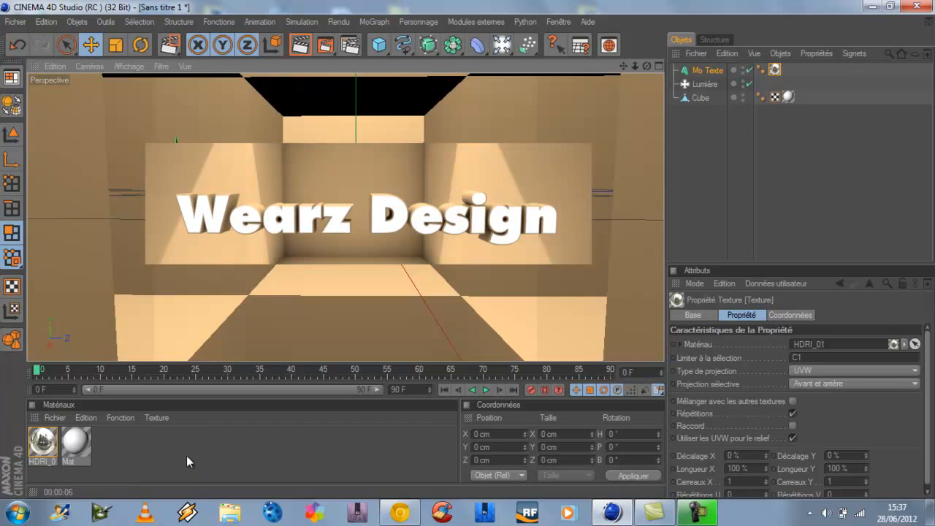
left_click(146, 469)
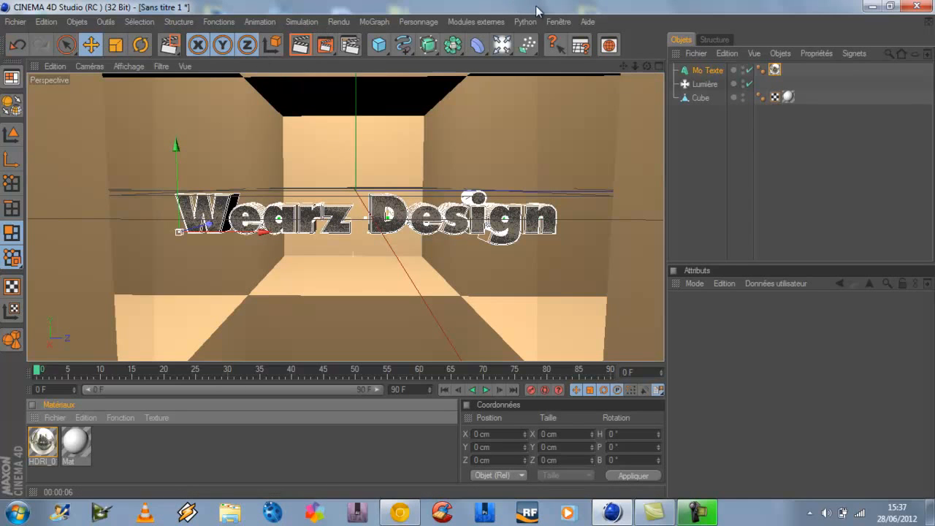
Add a camera to the scene and make it the active view.
left_click(507, 51)
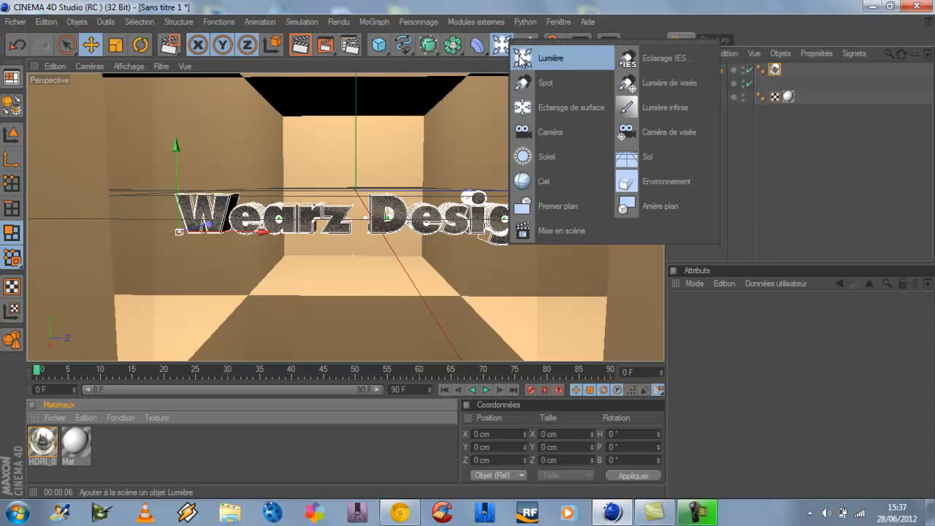
left_click(551, 133)
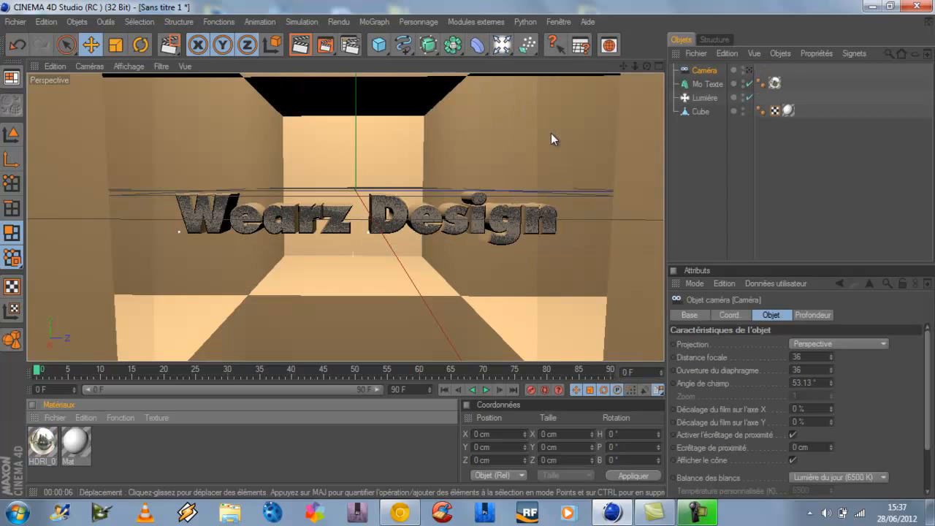
scroll(398, 266, "down", 3)
scroll(397, 266, "up", 2)
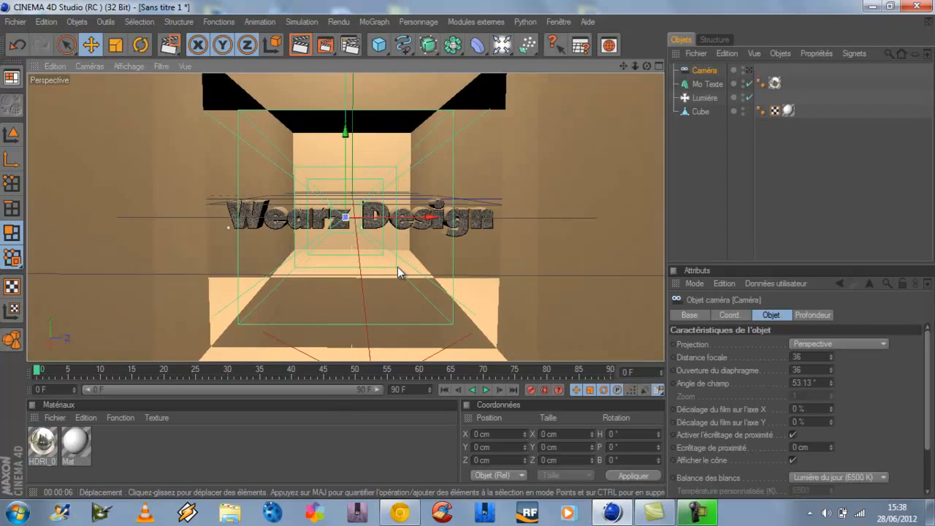
left_click(749, 70)
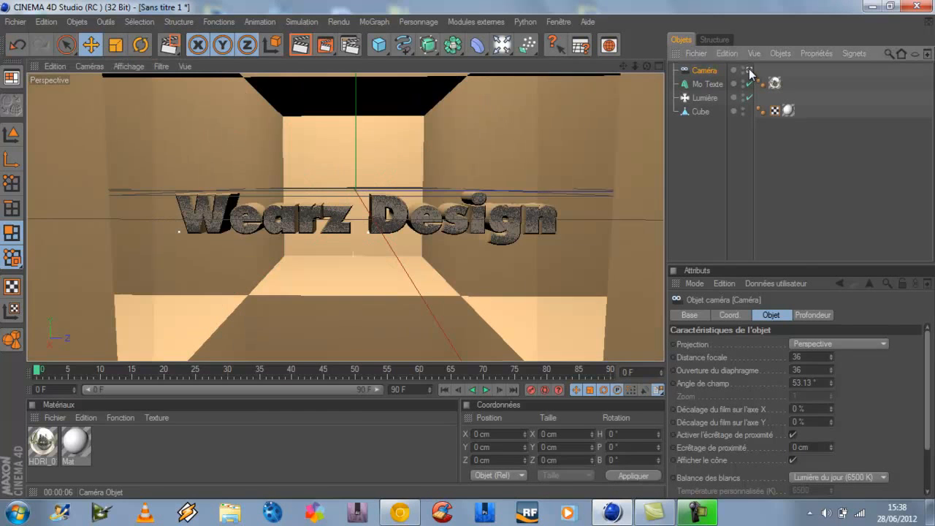
Pull the camera back from the text and record its keyframe at frame 0.
scroll(394, 263, "down", 2)
scroll(377, 263, "down", 3)
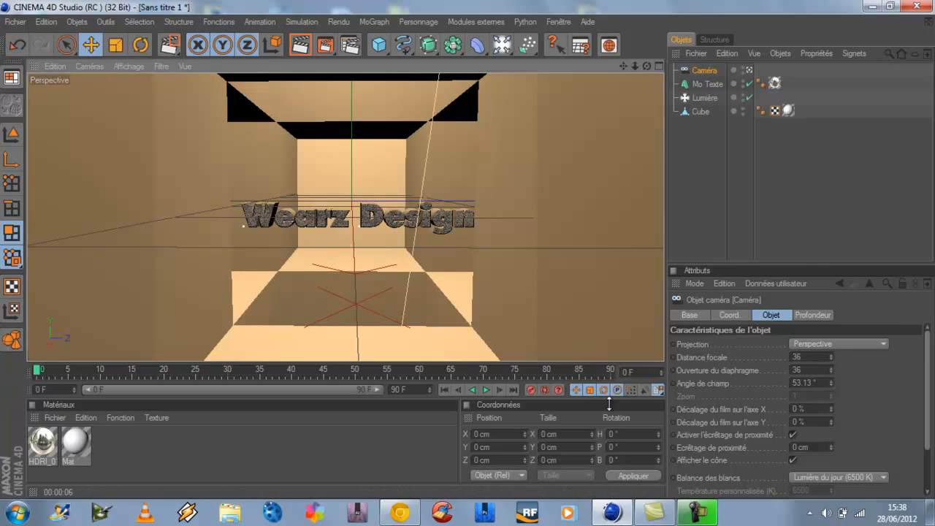
left_click(531, 391)
At frame 15, move the camera closer to the text, shift it slightly sideways, and record a second keyframe.
left_click(134, 367)
scroll(390, 273, "up", 3)
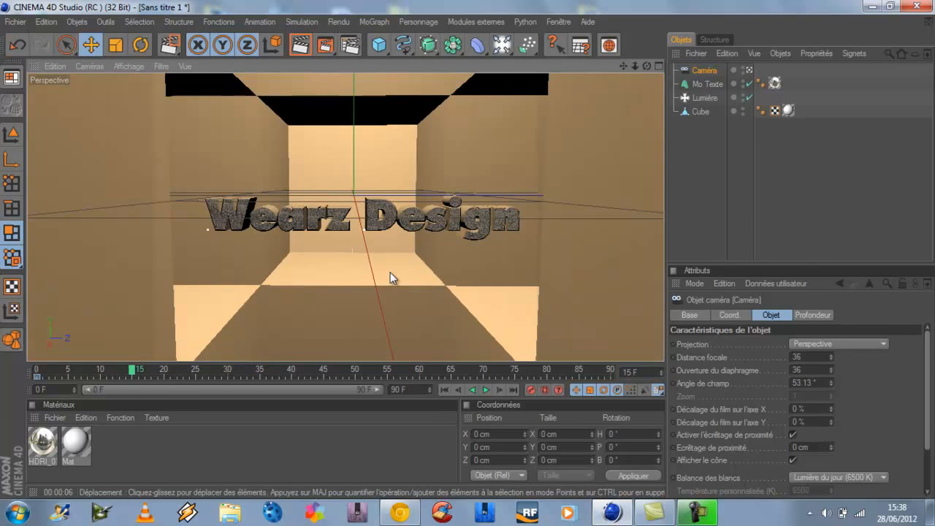
left_click_drag(622, 66, 467, 249)
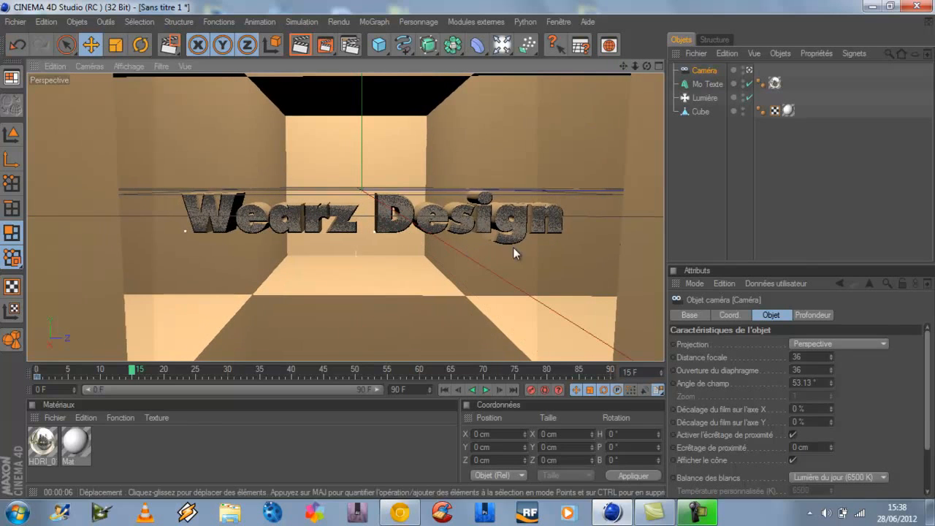
left_click(532, 392)
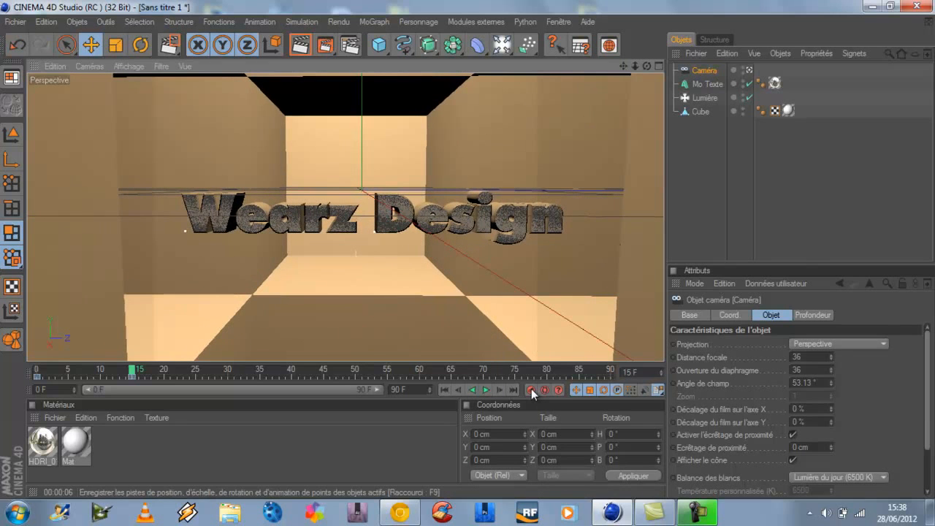
Play the camera animation from the first frame, stop it at frame 29, and check the framing of the text.
scroll(515, 283, "down", 3)
left_click(445, 391)
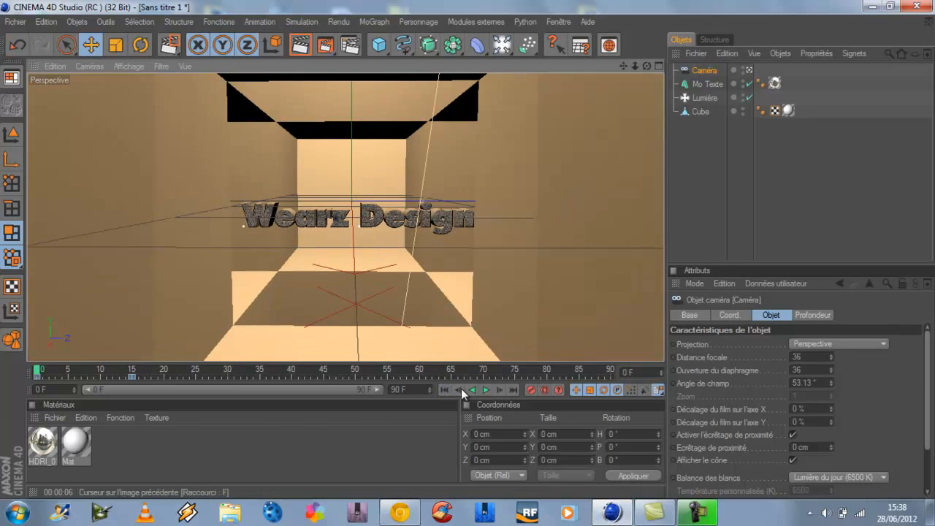
left_click(486, 391)
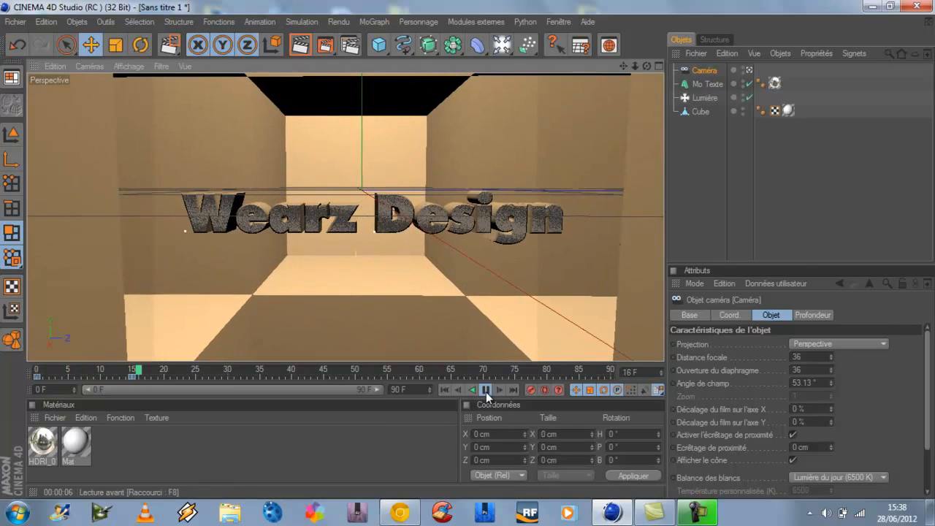
left_click(486, 391)
scroll(433, 299, "down", 3)
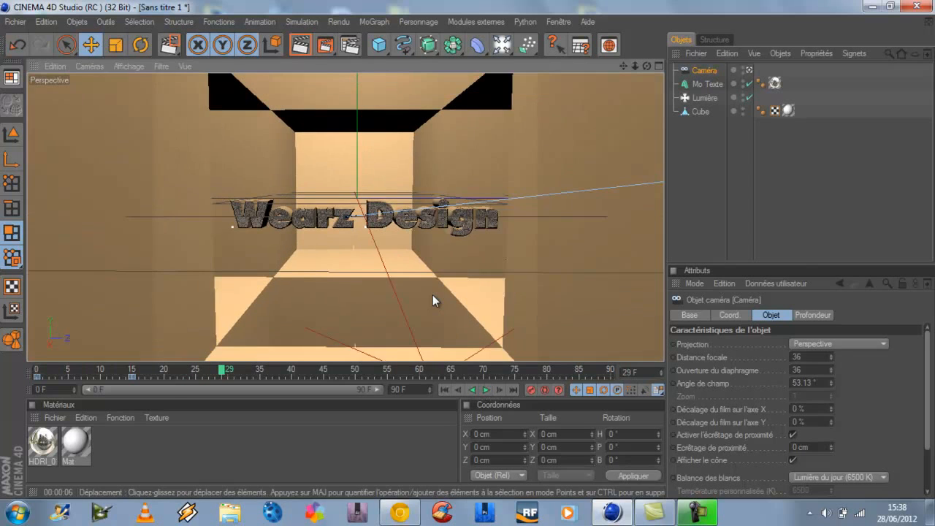
scroll(432, 300, "up", 3)
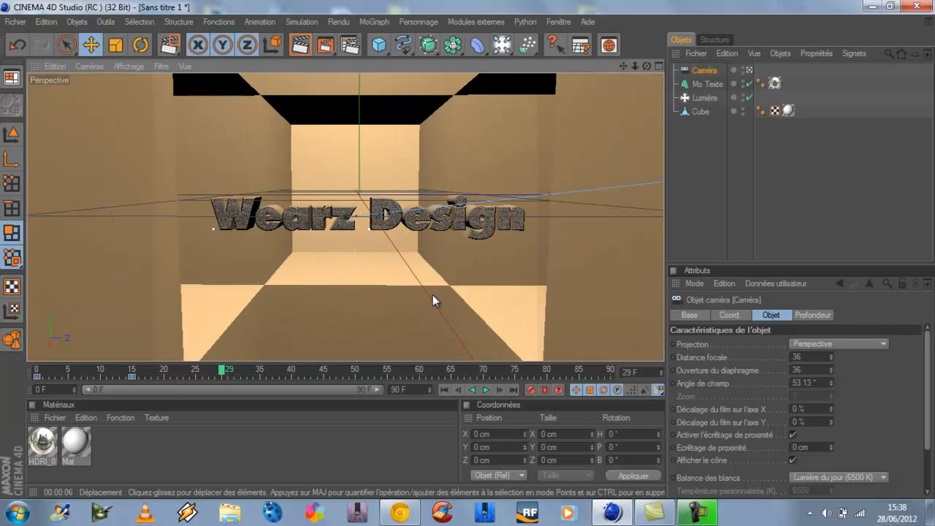
Open the render settings and set the output to the Film/Vidéo preset HDV/HDTV 720 29.97.
left_click(349, 44)
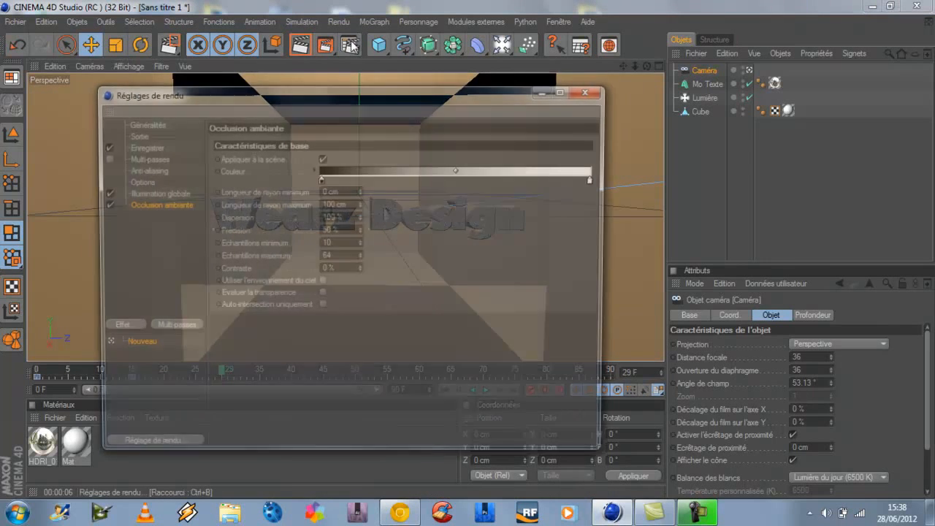
left_click(135, 135)
left_click(220, 140)
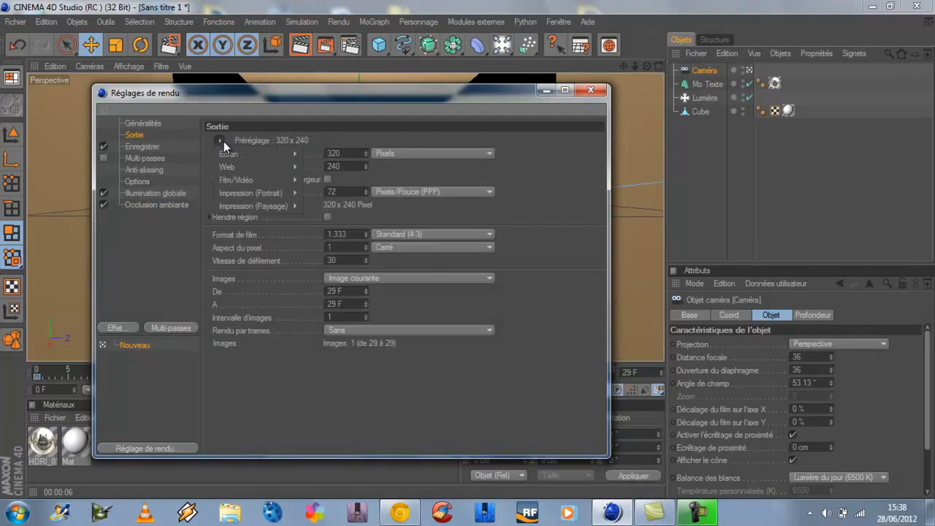
mouse_move(245, 179)
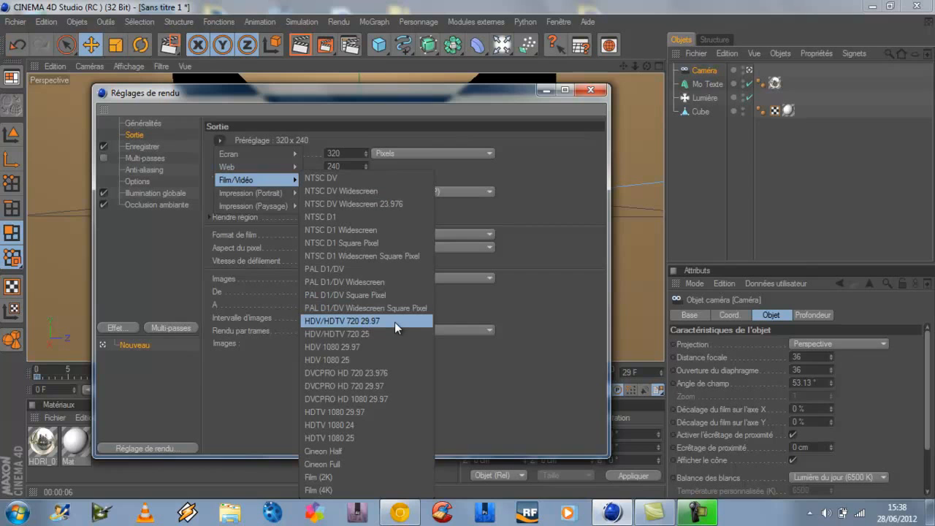
left_click(395, 322)
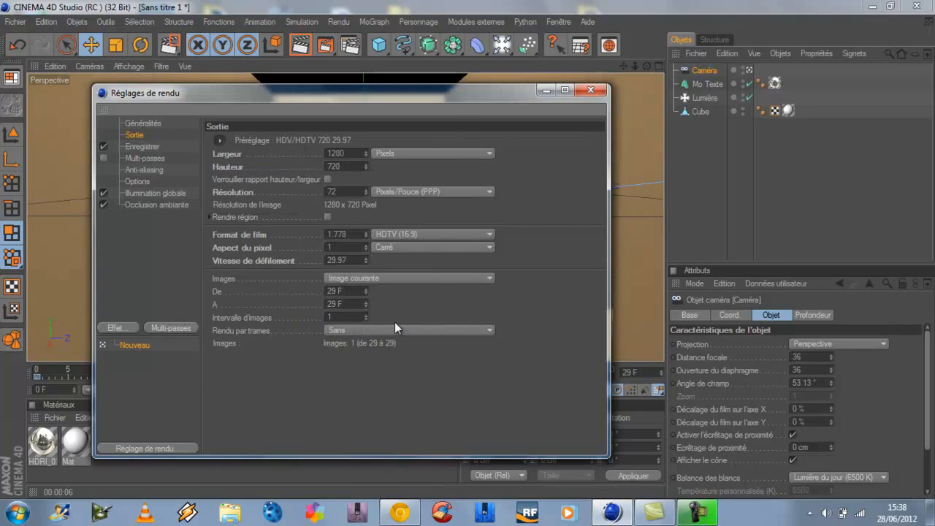
Set the output frame range from 0 to 30.
left_click(327, 291)
type("0")
key("Tab")
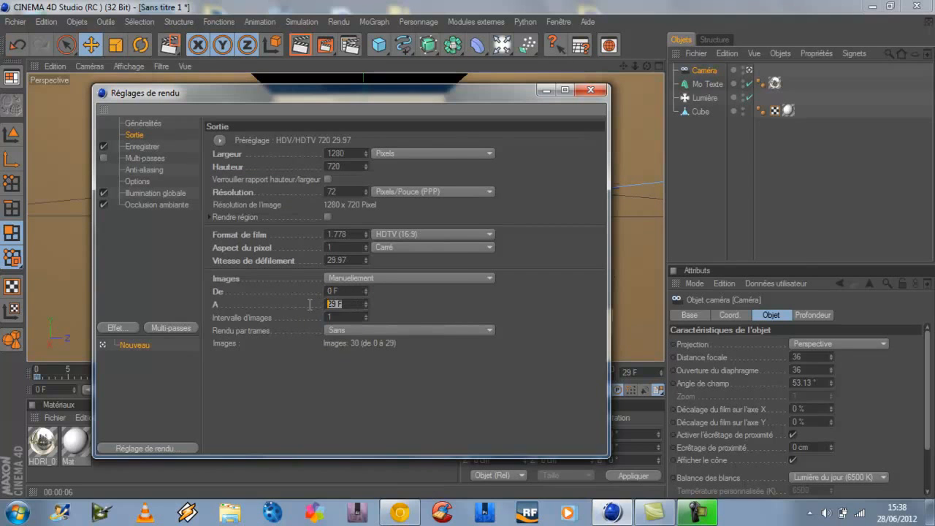
type("30")
key("Return")
Set the render's save format to Film AVI and show the Multi-passes settings.
left_click(145, 148)
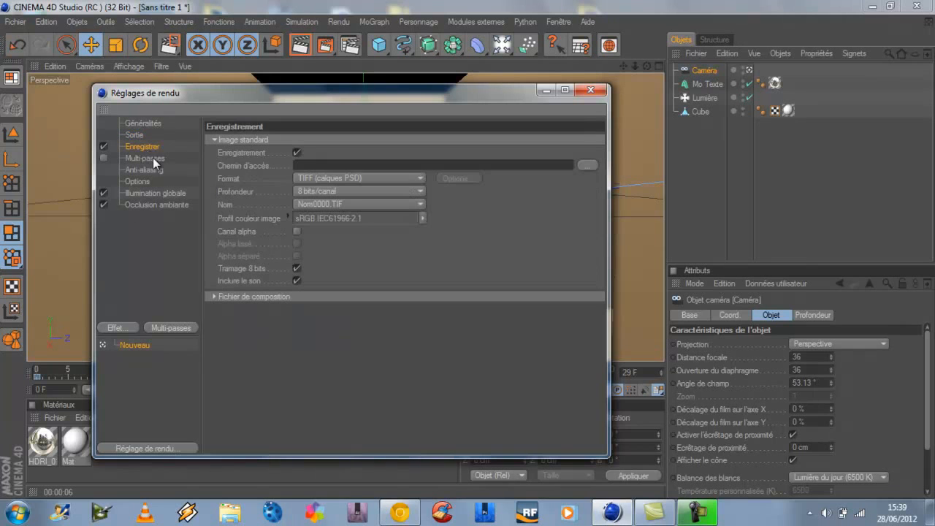
left_click(377, 177)
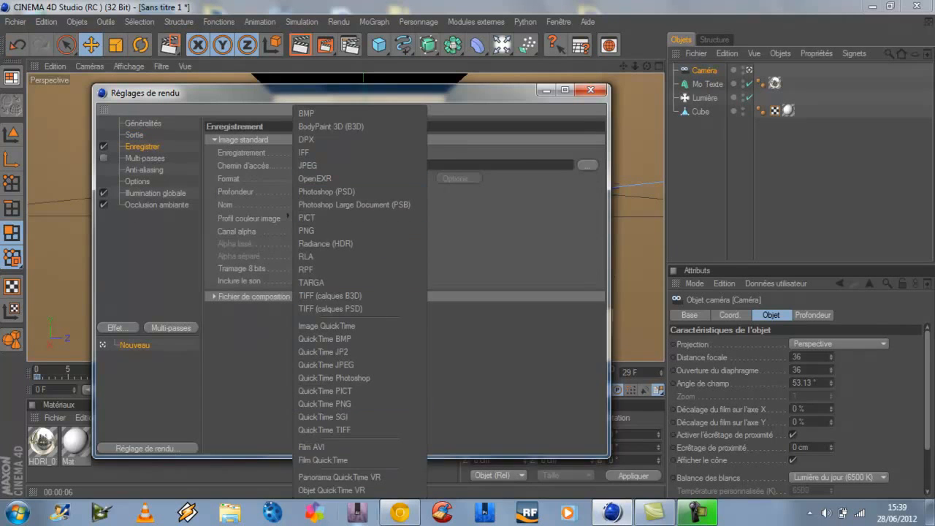
left_click(361, 447)
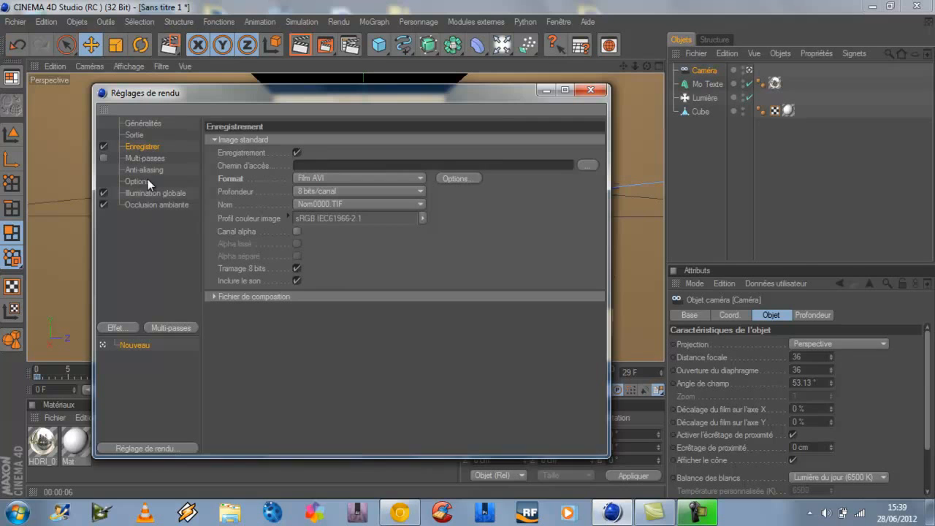
left_click(157, 157)
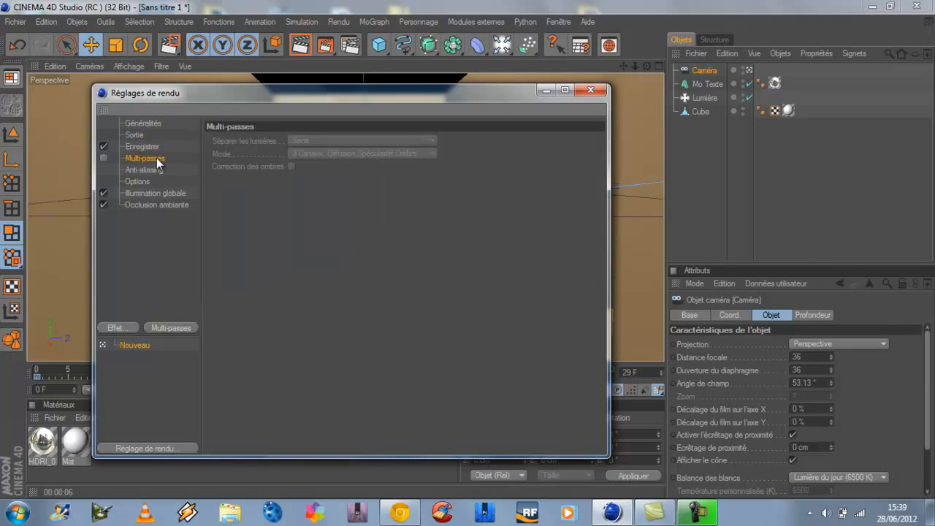
Set the render's anti-aliasing to Au mieux with the Animation filter and a minimum level of 2x2.
left_click(146, 170)
left_click(372, 137)
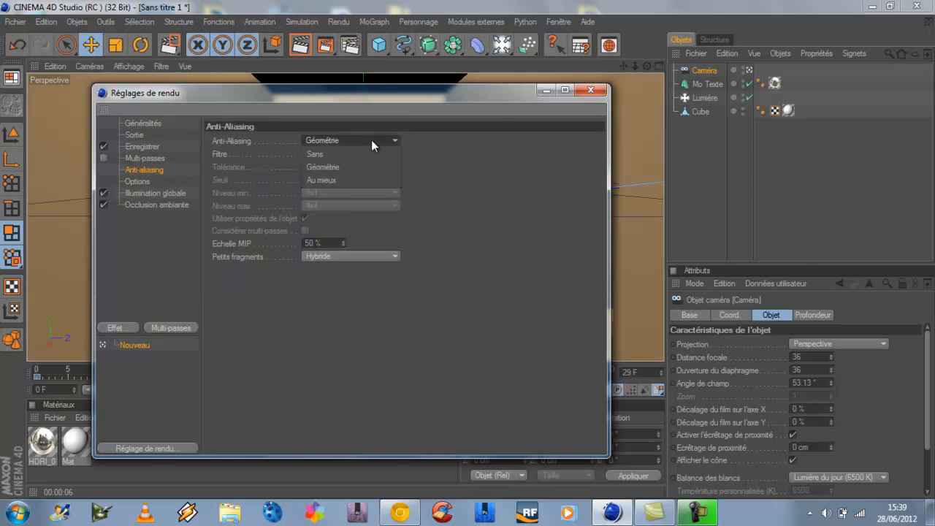
left_click(358, 176)
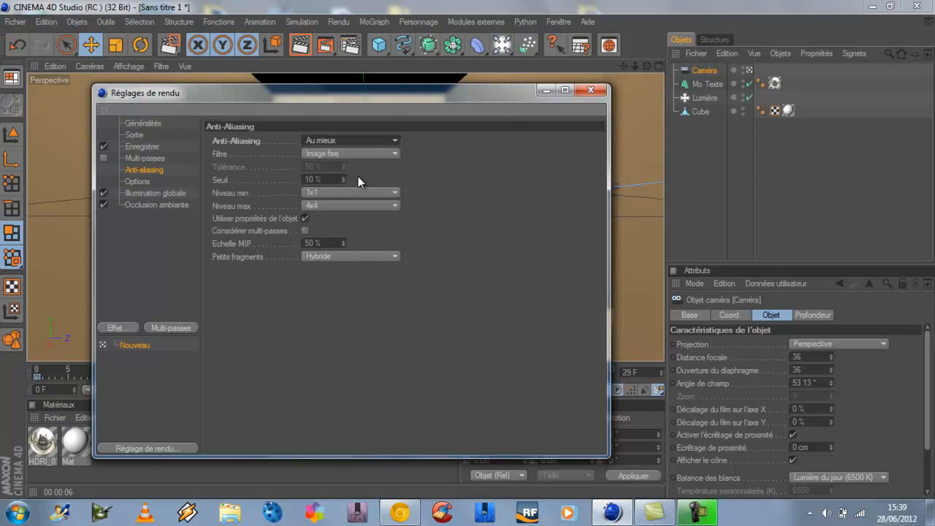
left_click(358, 152)
left_click(358, 179)
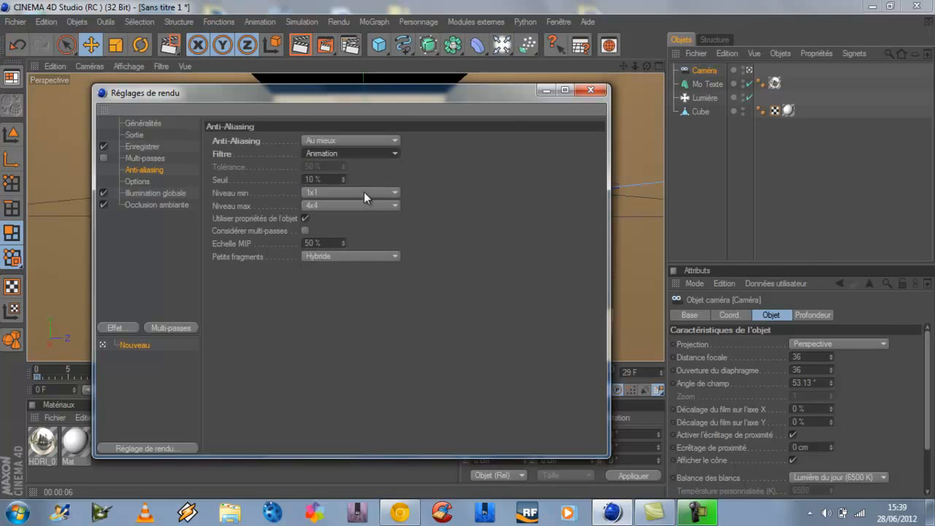
left_click(363, 192)
left_click(360, 220)
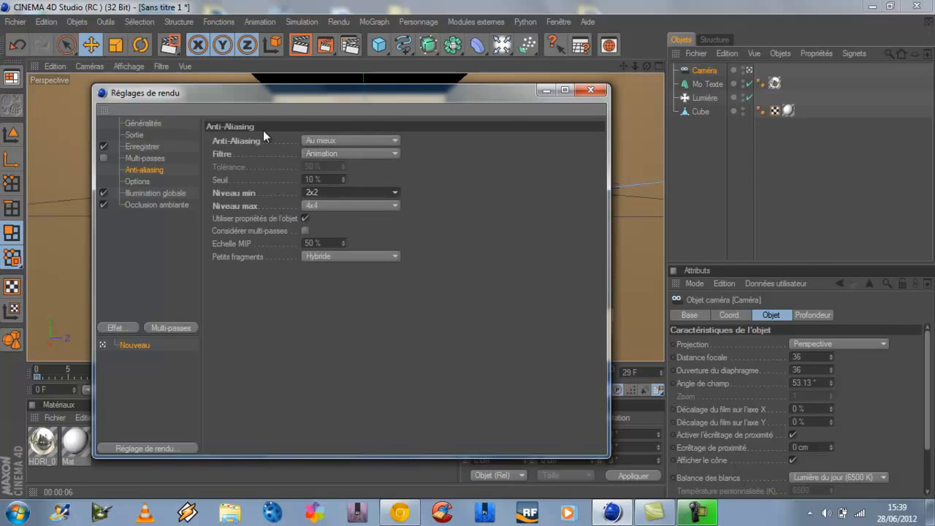
Review the render's Options, Illumination globale and Occlusion ambiante settings, and close the render settings.
left_click(144, 181)
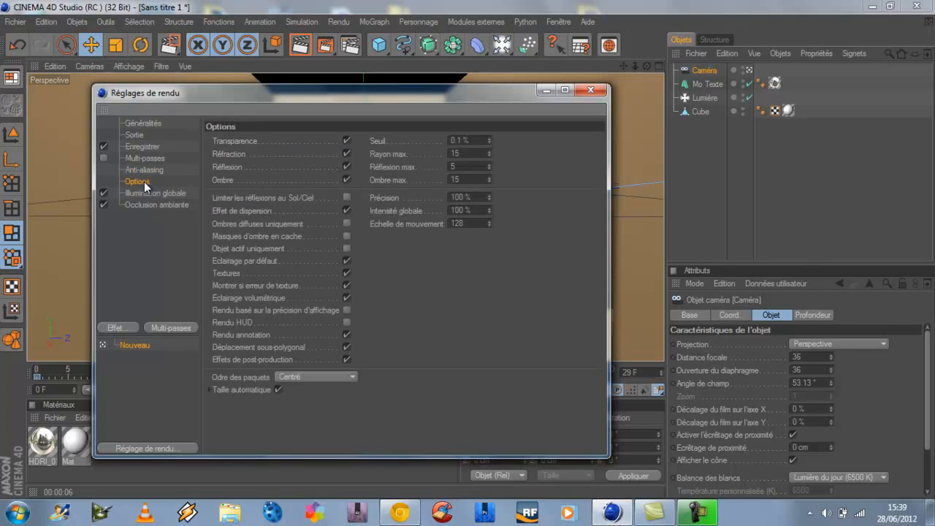
left_click(153, 193)
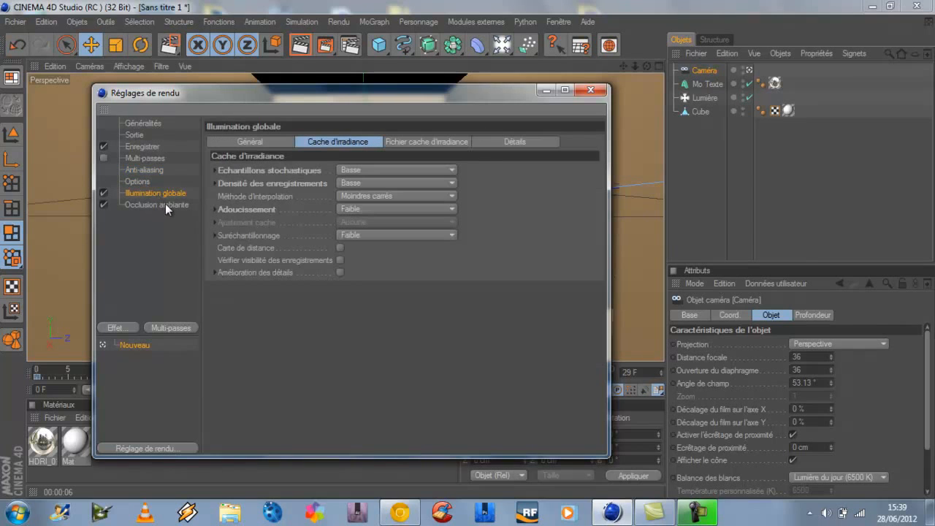
left_click(165, 204)
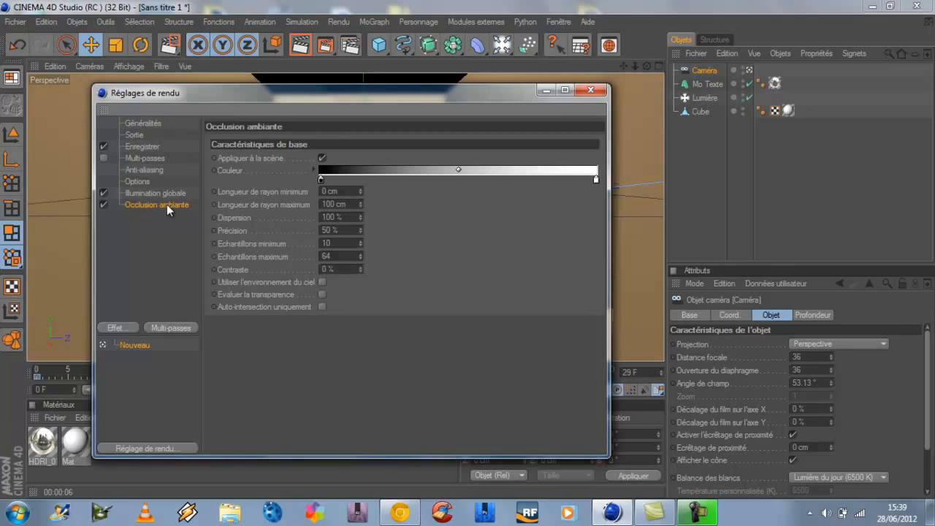
left_click(590, 89)
Start rendering the animation in the Visualiser without saving it to a file.
left_click(319, 51)
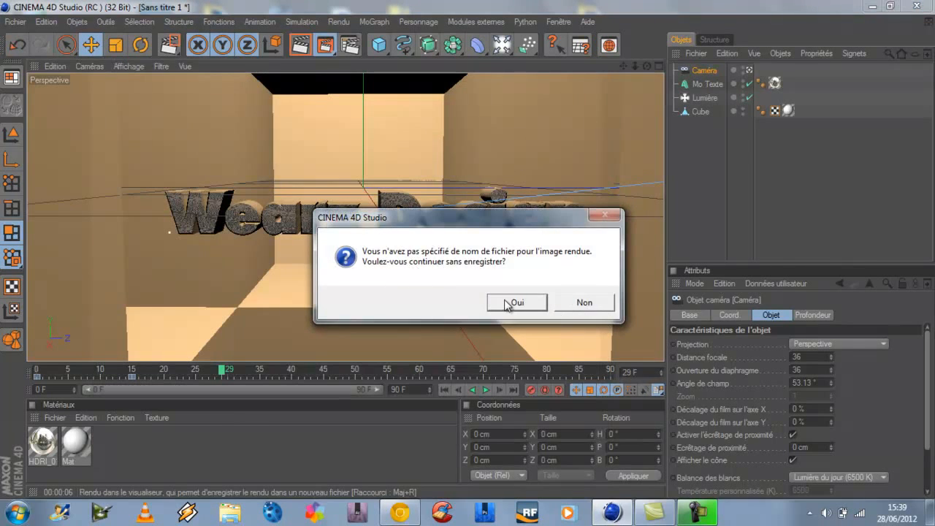
left_click(505, 301)
left_click_drag(428, 99, 374, 60)
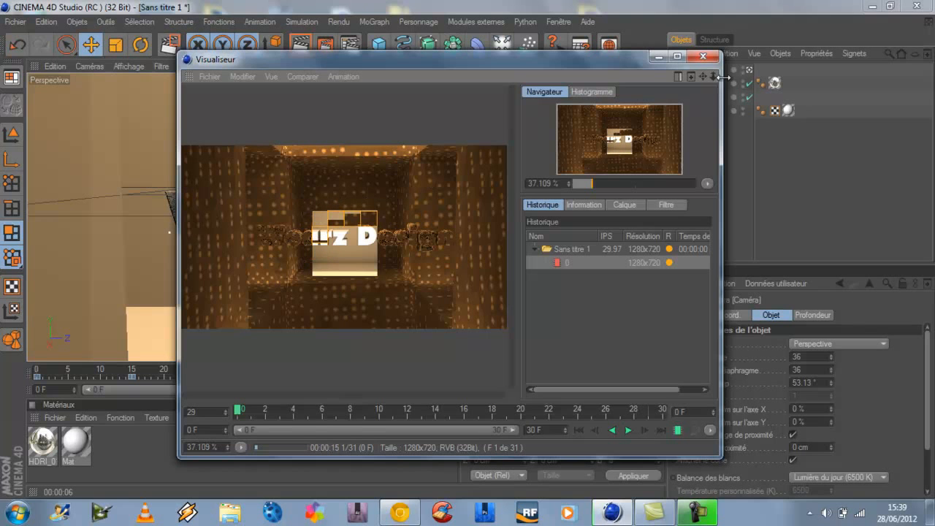
Stop the running render and quit Cinema 4D without saving the project.
left_click(702, 57)
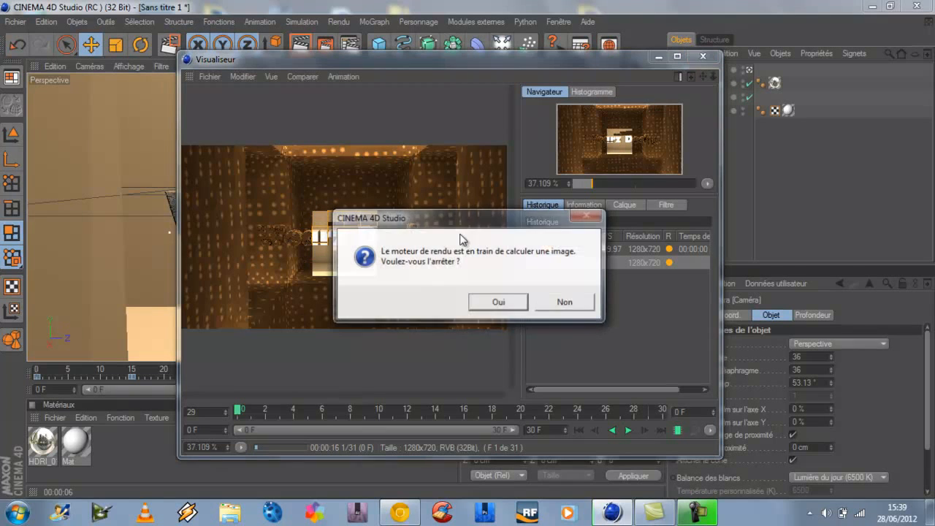
left_click(509, 305)
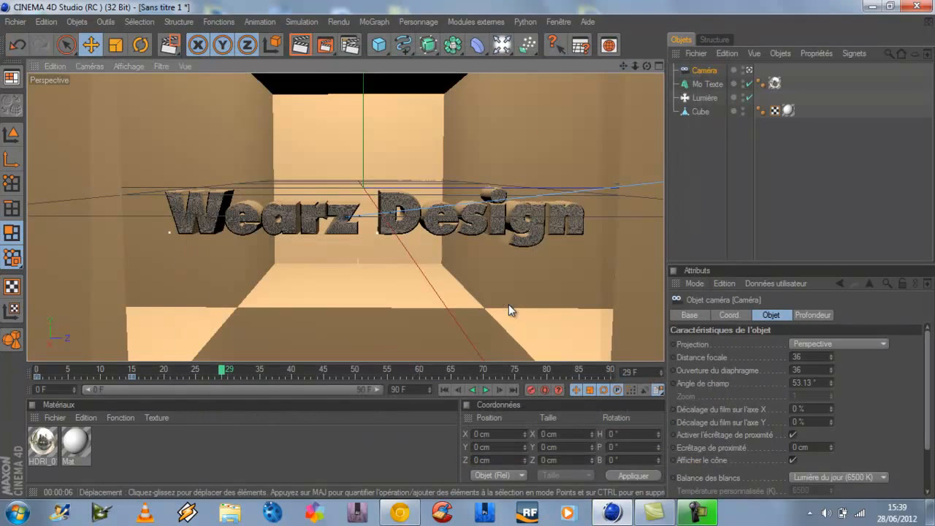
left_click(926, 8)
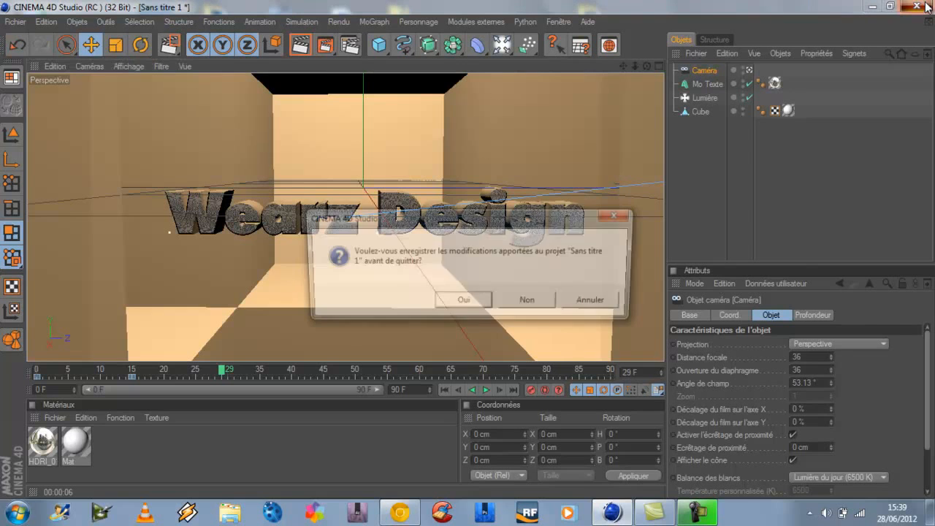
left_click(532, 303)
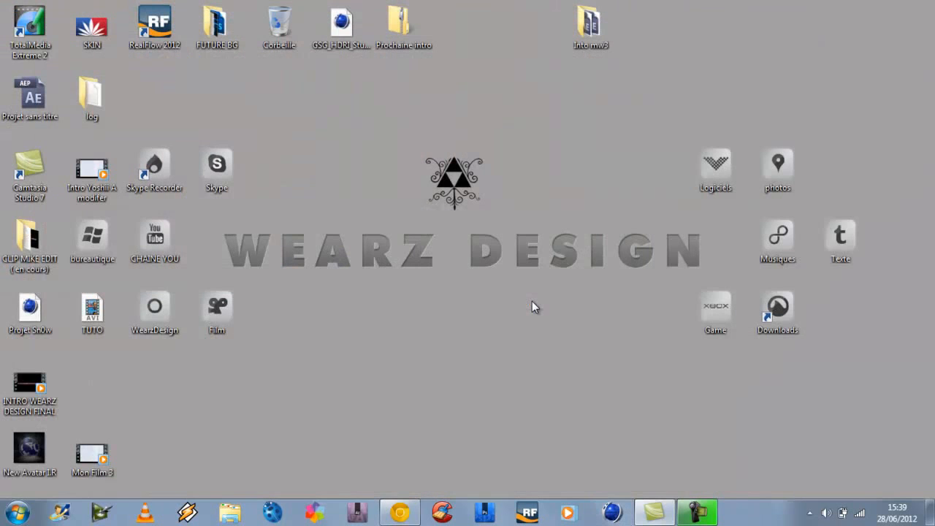
Play the rendered TUTO video from the desktop several times to check the animation, and close the player.
left_click_drag(87, 326, 523, 325)
double_click(524, 323)
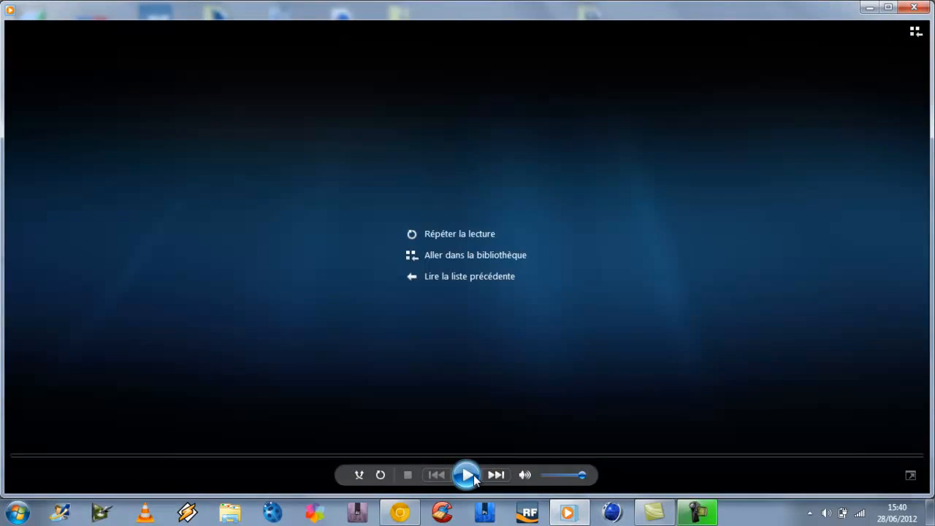
left_click(468, 475)
left_click(467, 475)
left_click(474, 476)
left_click(474, 476)
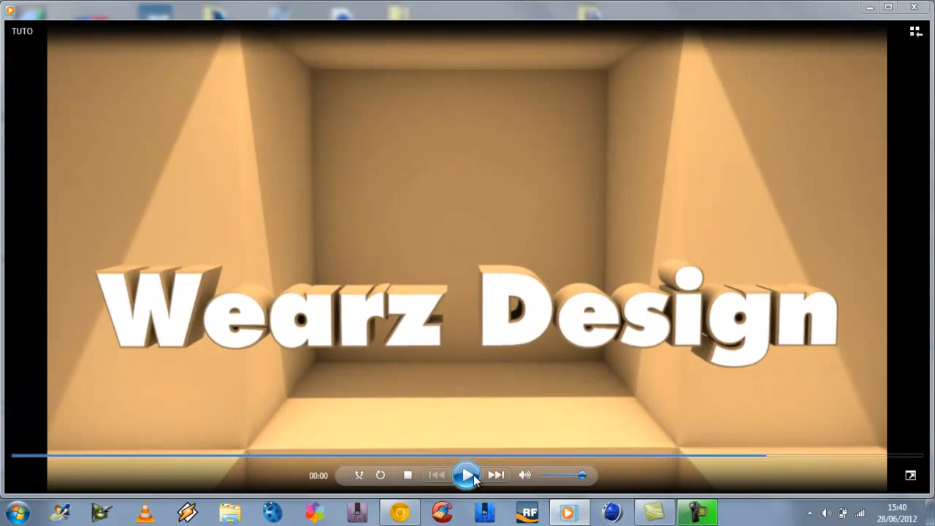
left_click(915, 7)
left_click_drag(528, 310, 327, 329)
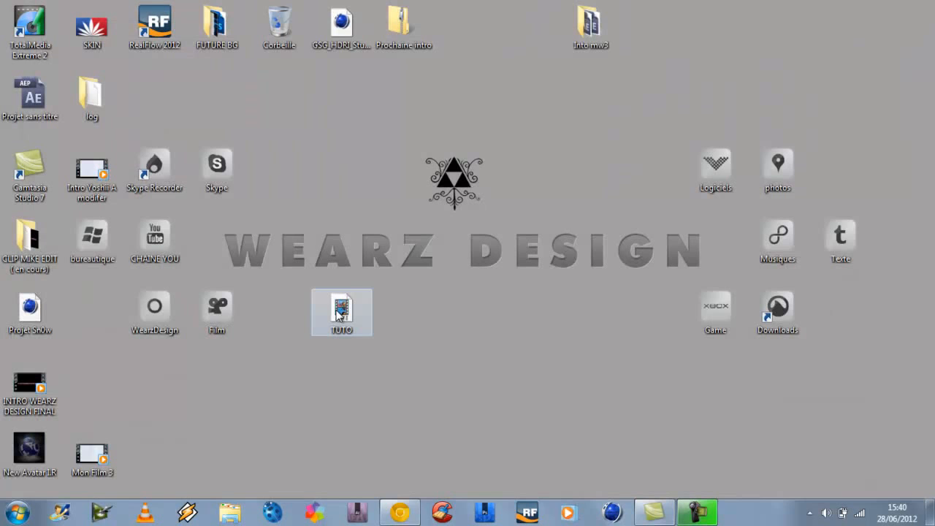
left_click(512, 309)
Switch to After Effects and create an HDV/HDTV 720 29,97 composition with a duration of 0;00;10;05.
left_click(356, 513)
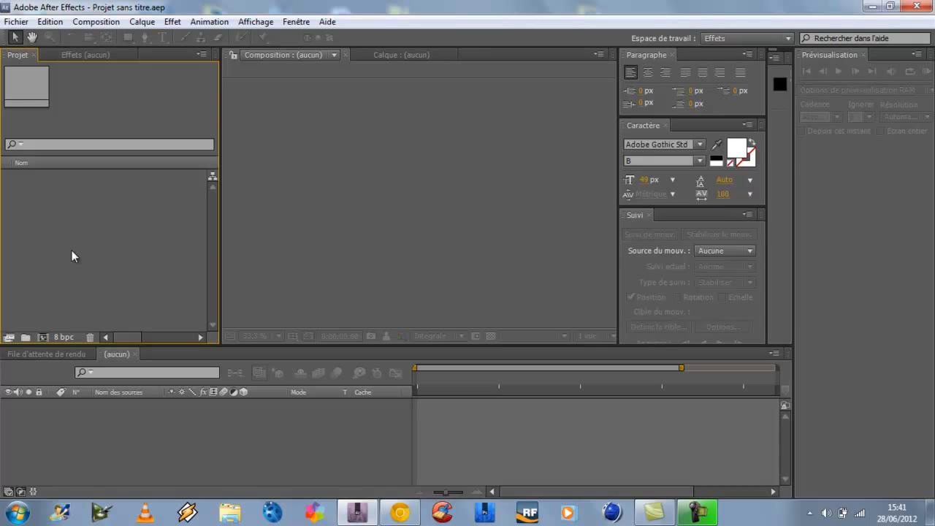
left_click(95, 21)
left_click(116, 41)
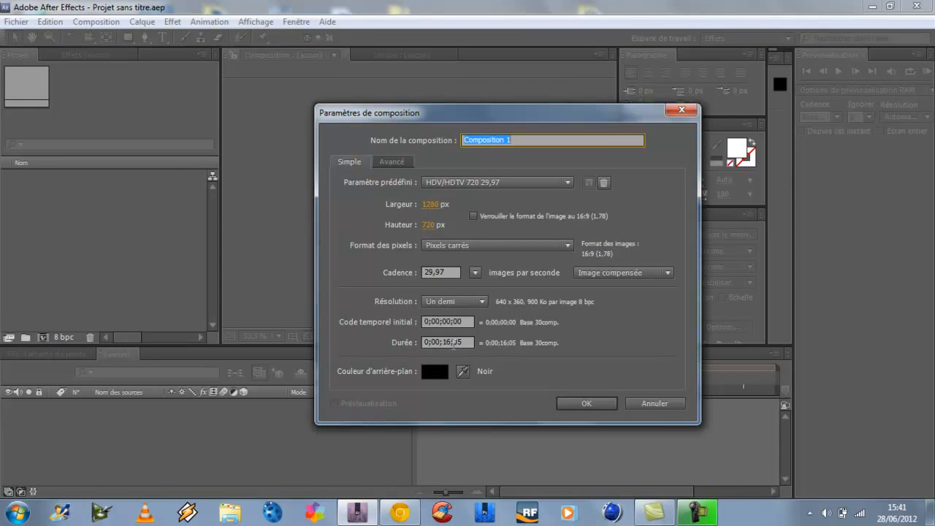
left_click(451, 343)
key("BackSpace")
key("BackSpace")
type("10")
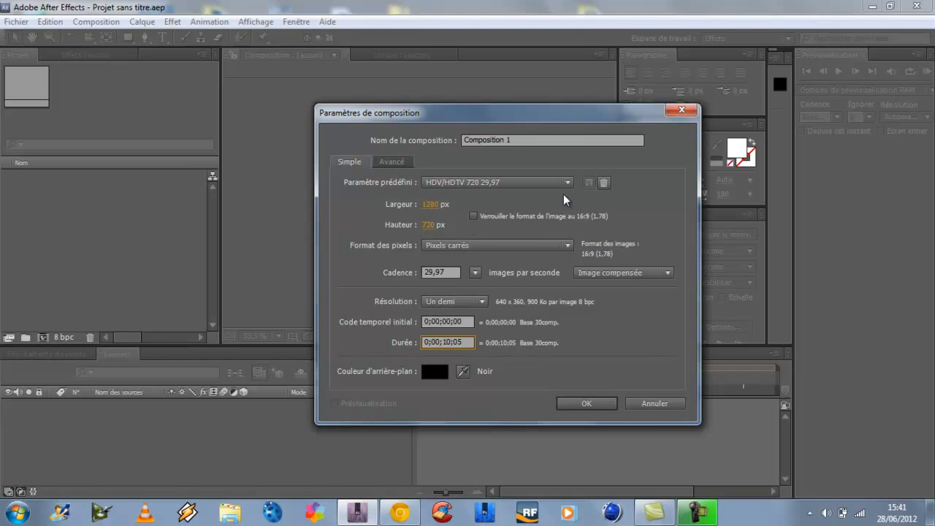
left_click(575, 404)
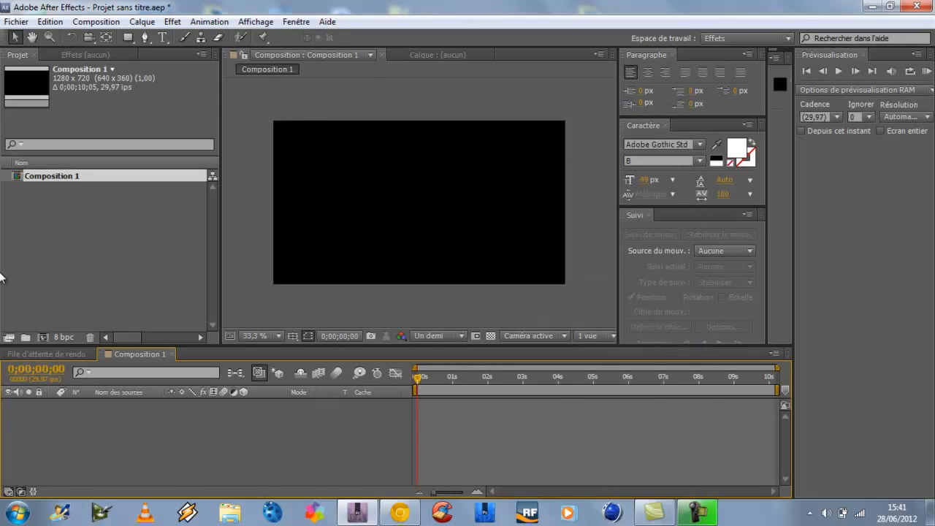
Import TUTO.avi from the desktop into the project and add it as a layer in Composition 1.
left_click(931, 522)
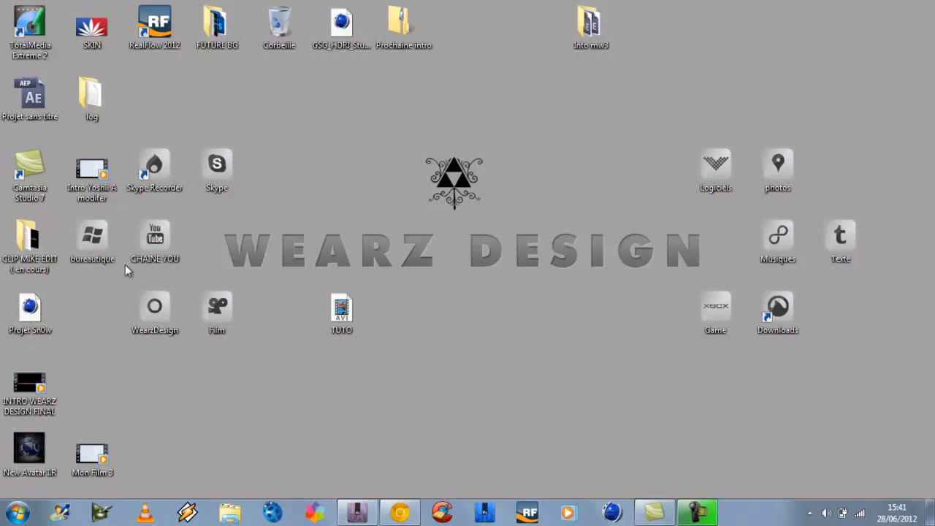
left_click_drag(337, 312, 26, 235)
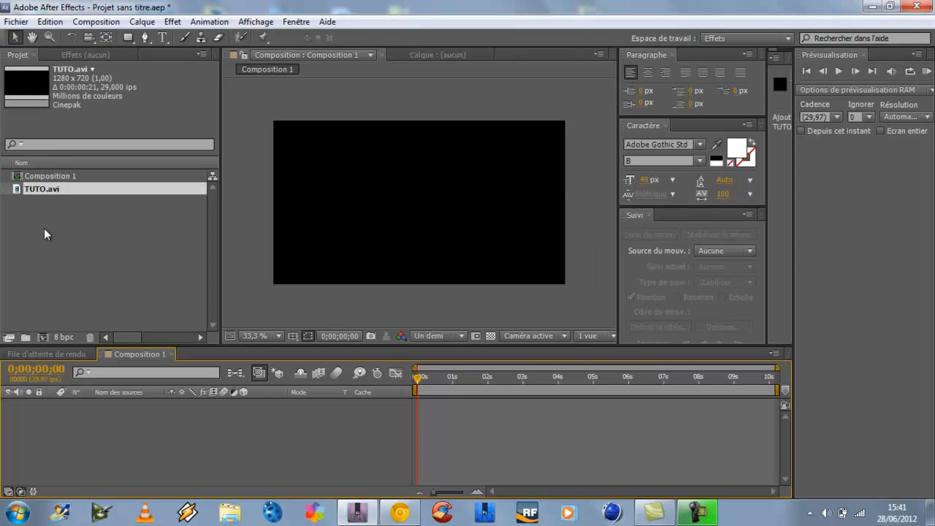
left_click_drag(56, 189, 137, 446)
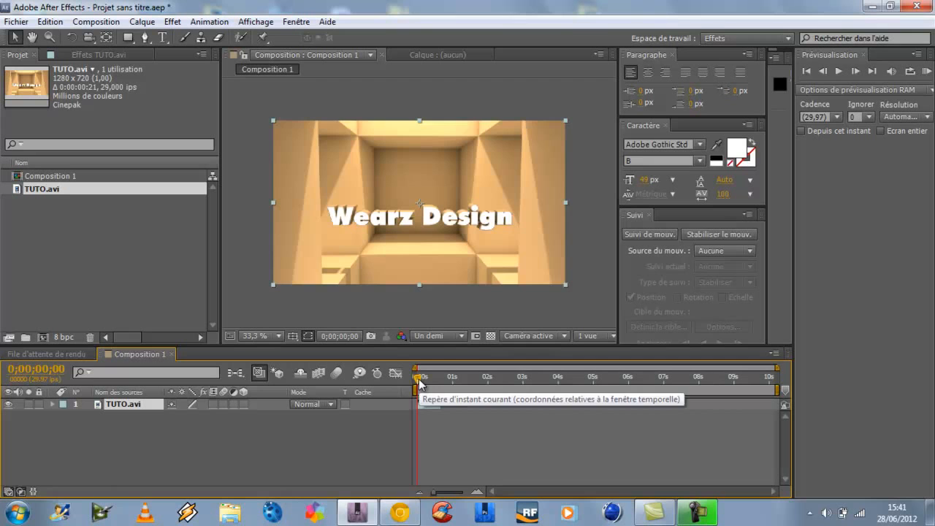
Preview the TUTO.avi layer, and apply a time stretch factor of 500 to it.
key("KP_0")
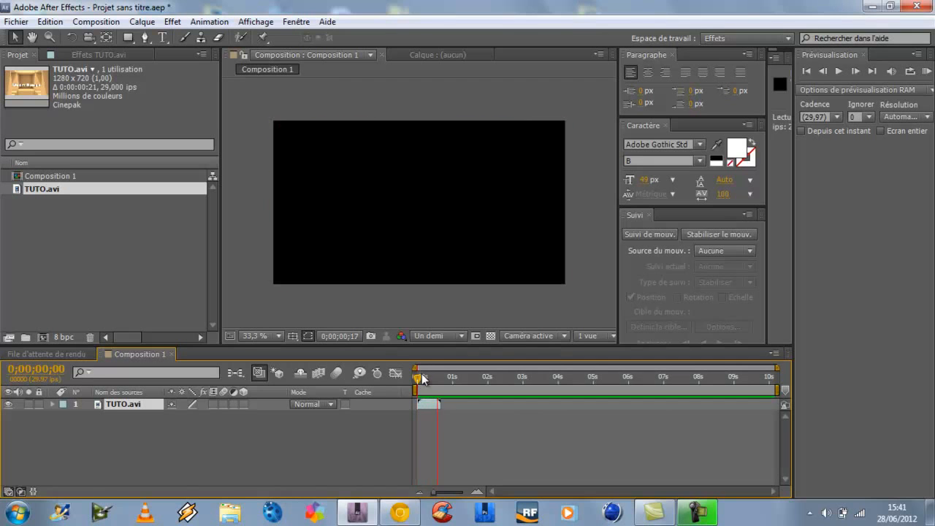
mouse_move(422, 379)
left_mouse_down()
mouse_move(447, 379)
mouse_move(419, 379)
left_mouse_up()
right_click(434, 405)
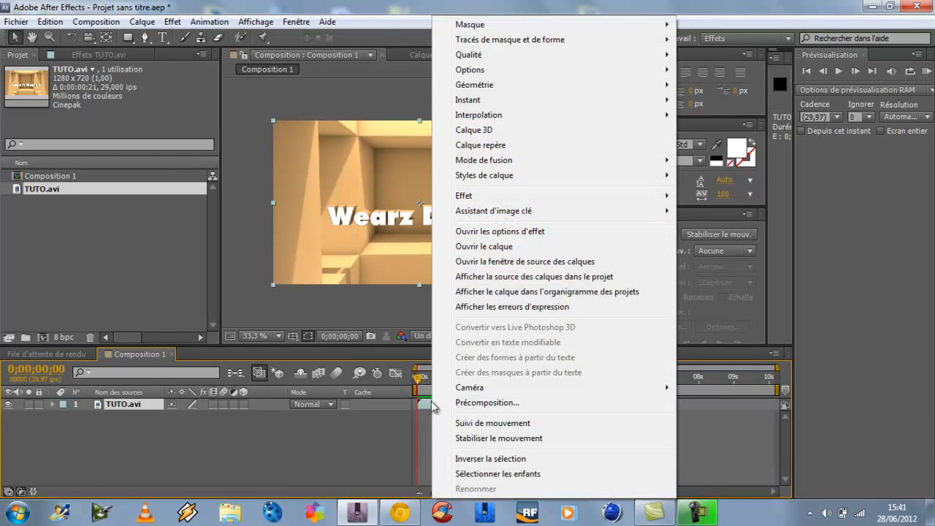
mouse_move(546, 100)
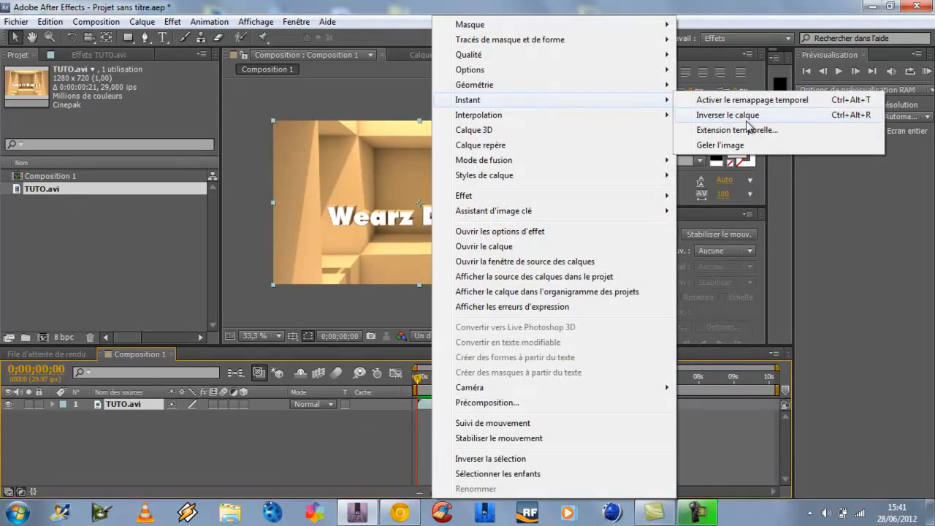
left_click(738, 130)
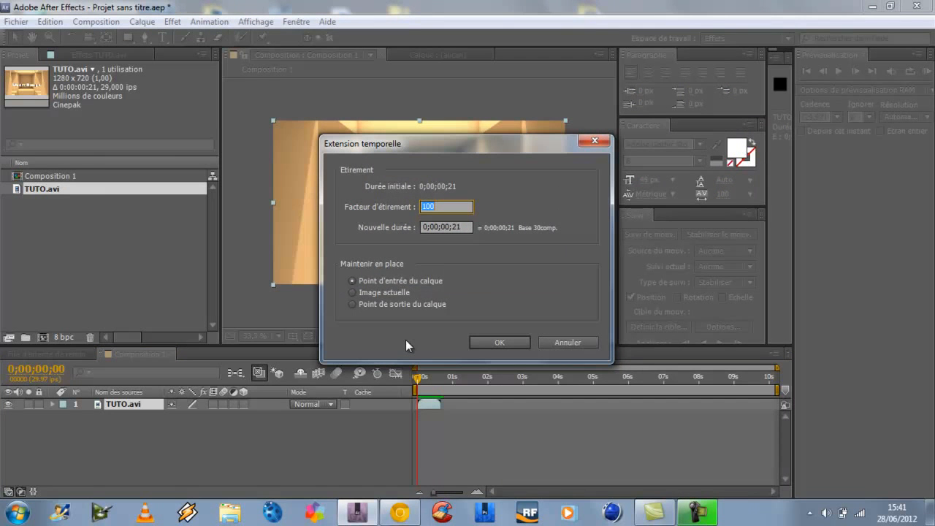
type("500")
key("Return")
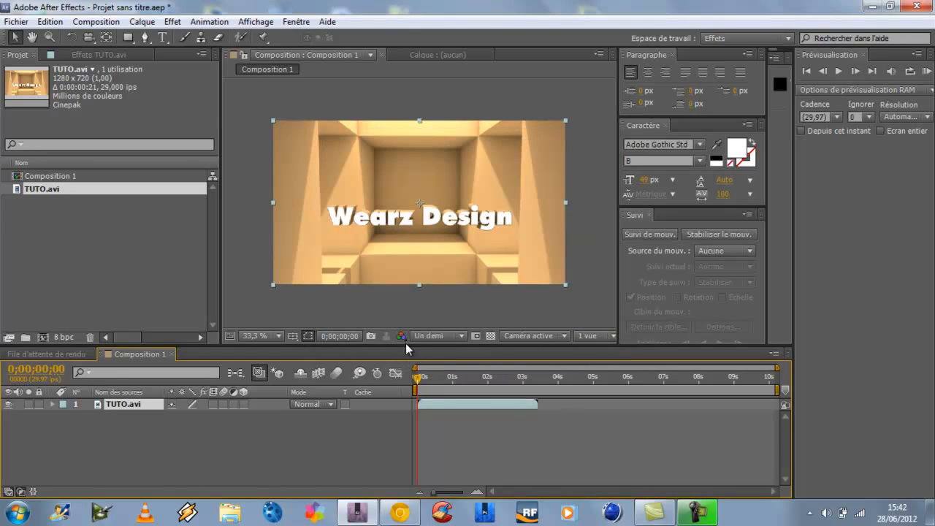
Preview the stretched TUTO.avi clip to check its speed, and return to the composition's first frame.
key("KP_0")
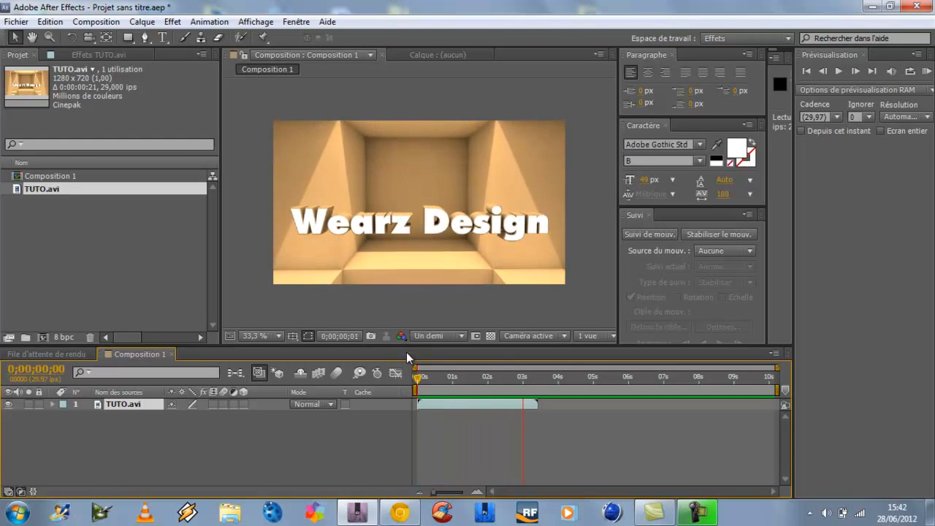
key("space")
key("space")
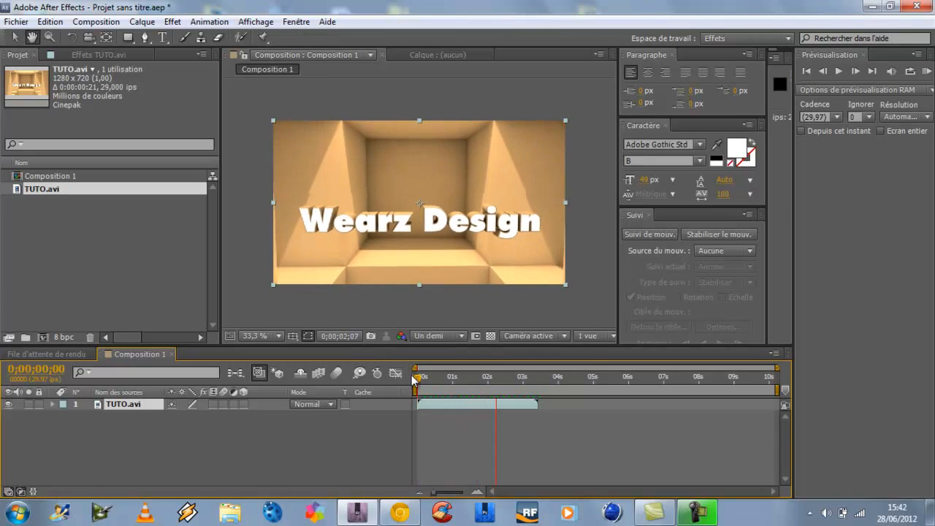
key("space")
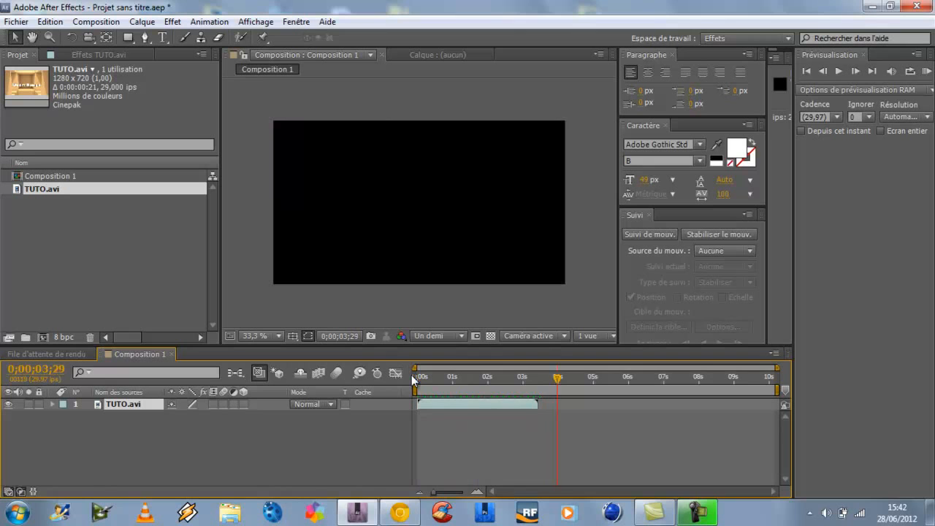
key("KP_0")
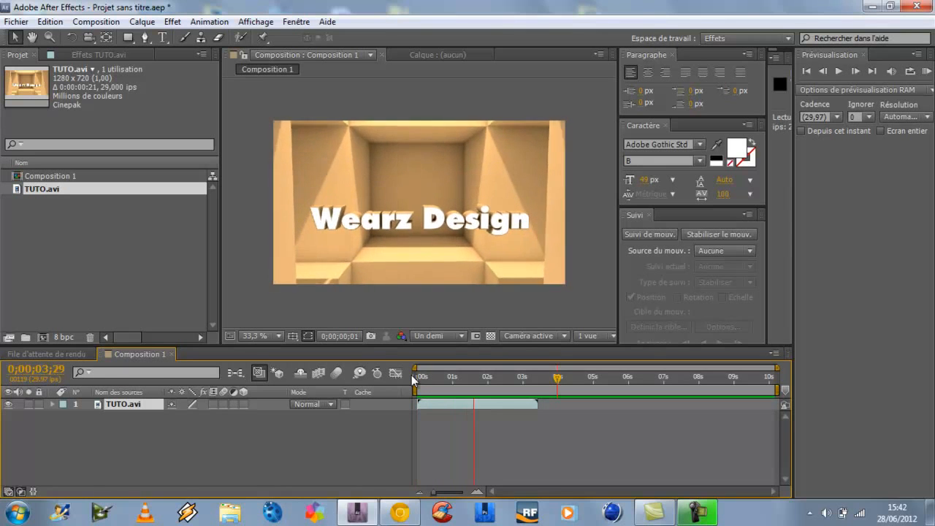
key("space")
left_click_drag(431, 377, 399, 413)
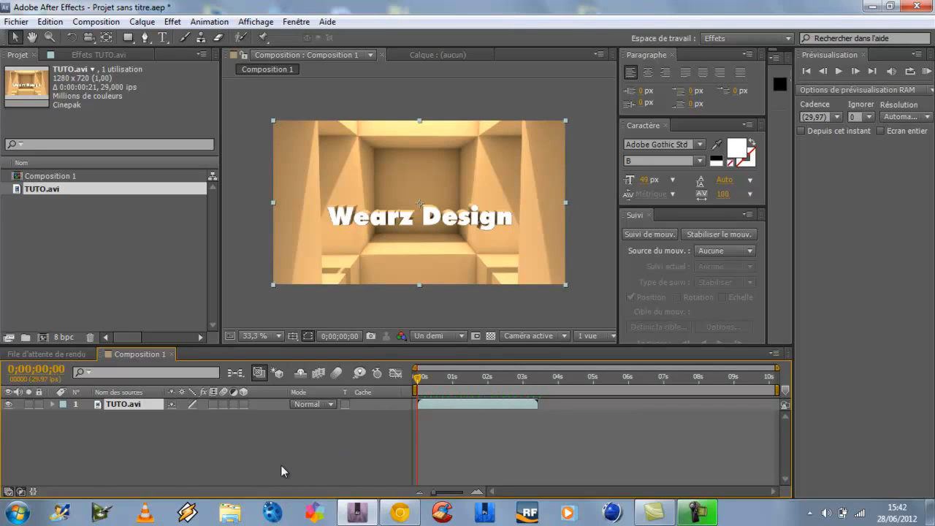
Apply the CC Glass Wipe transition effect to the TUTO.avi layer.
left_click(168, 23)
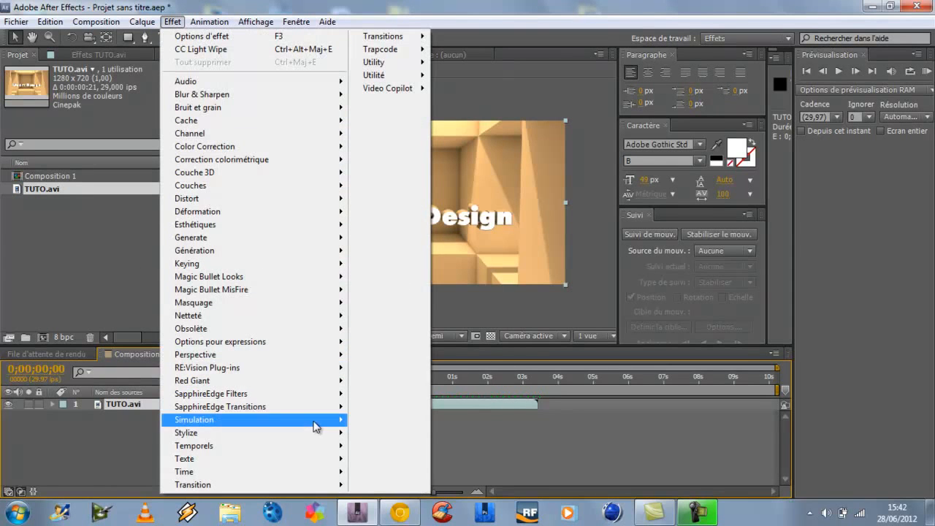
mouse_move(288, 485)
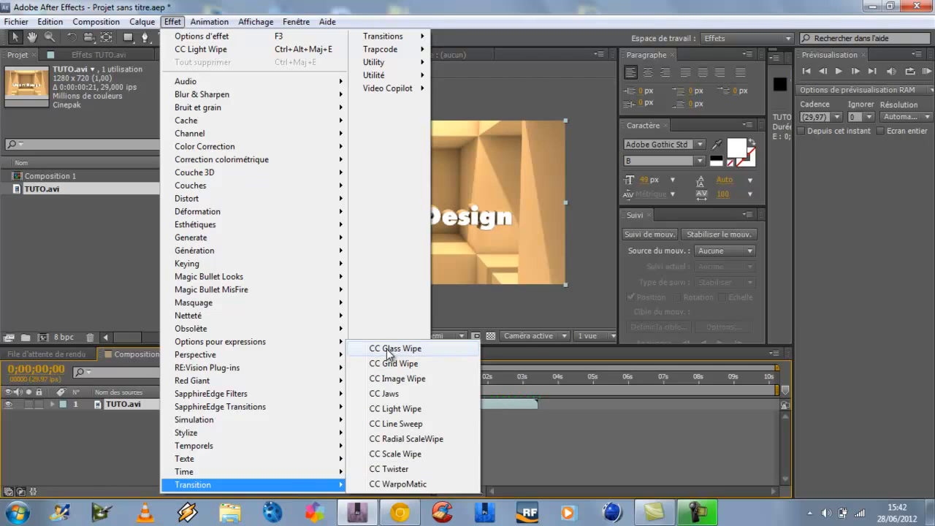
left_click(395, 349)
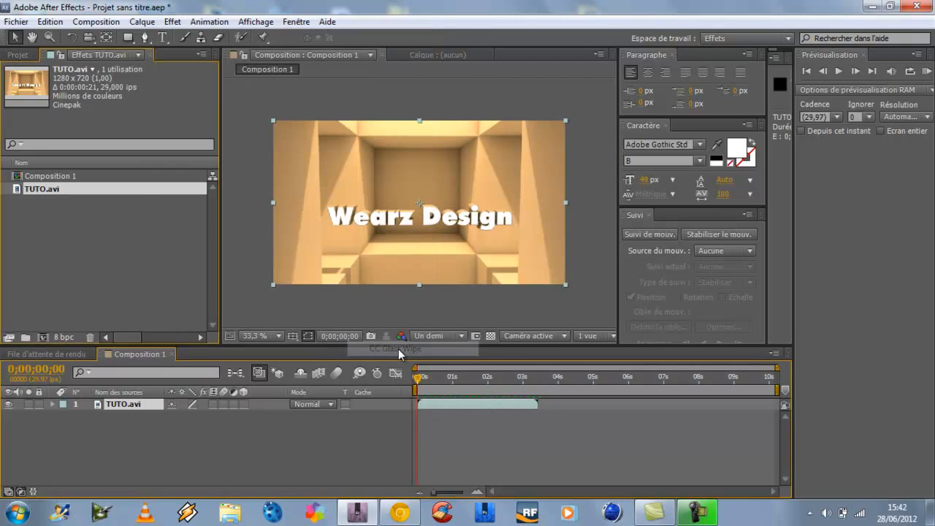
left_click(147, 404)
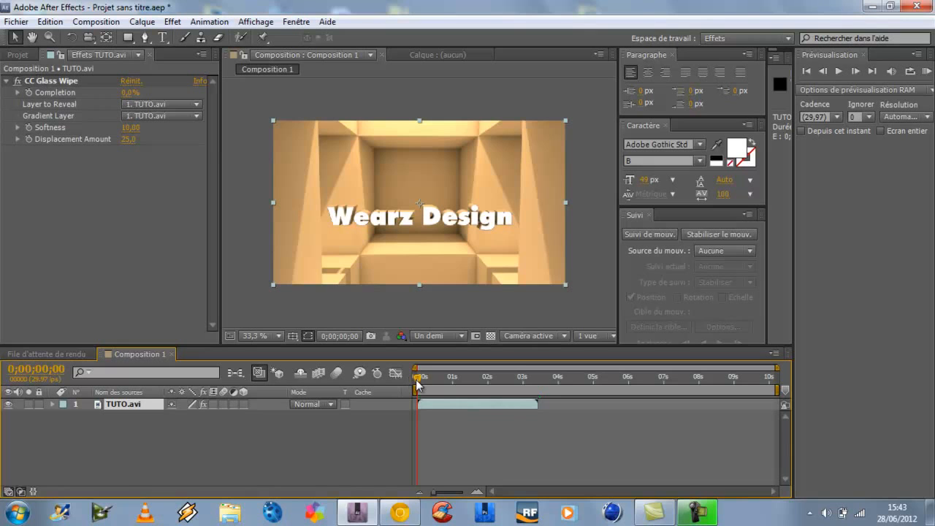
mouse_move(419, 383)
left_mouse_down()
mouse_move(589, 377)
mouse_move(397, 402)
mouse_move(432, 385)
mouse_move(408, 393)
left_mouse_up()
left_click(56, 94)
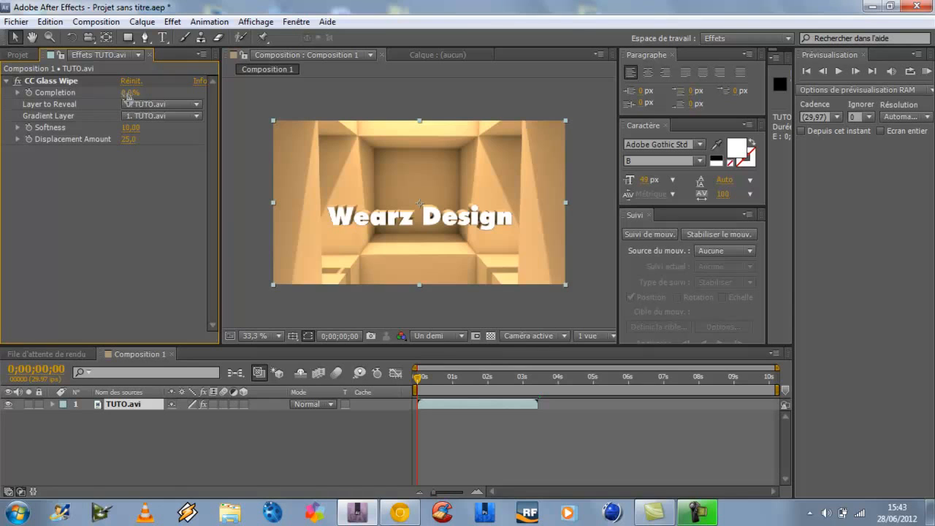
mouse_move(130, 93)
left_mouse_down()
mouse_move(207, 90)
mouse_move(136, 101)
left_mouse_up()
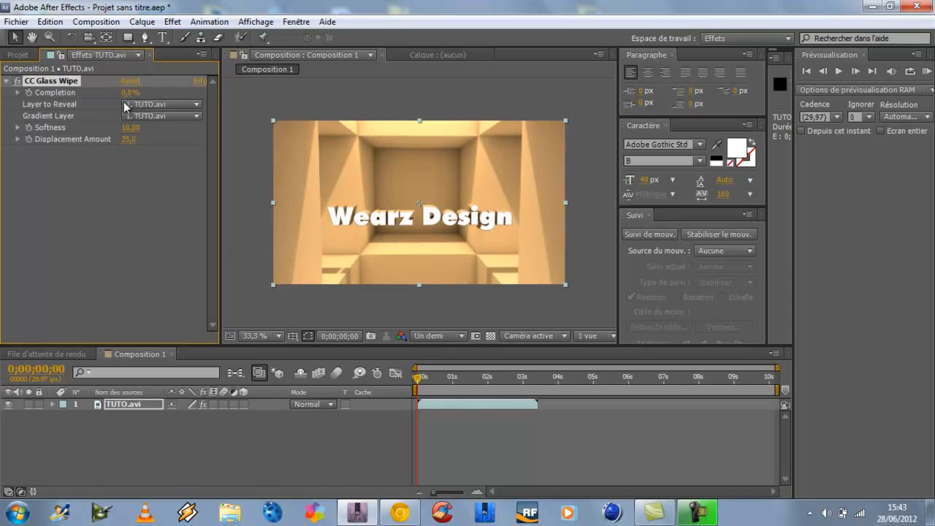
left_click(178, 462)
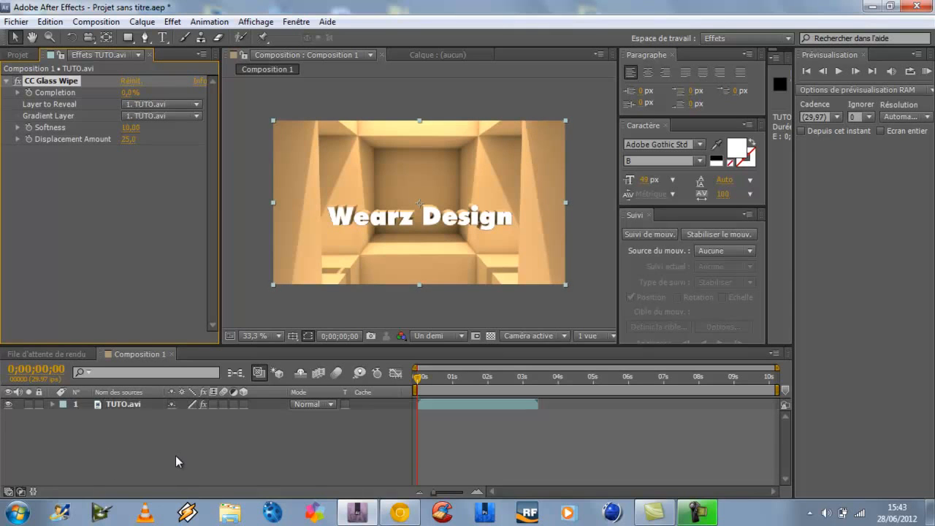
left_click(123, 406)
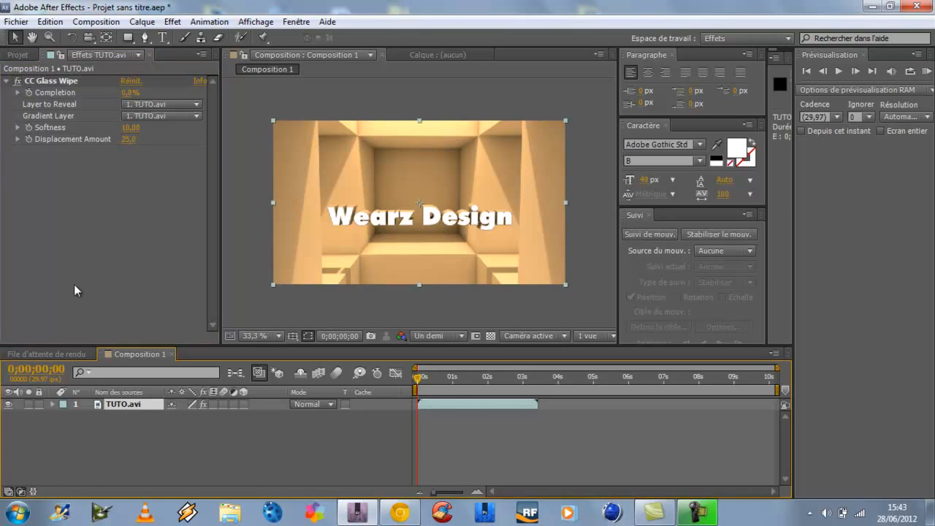
Collapse the CC Glass Wipe settings, add the Magic Bullet Looks effect to TUTO.avi and open its look editor.
left_click(17, 80)
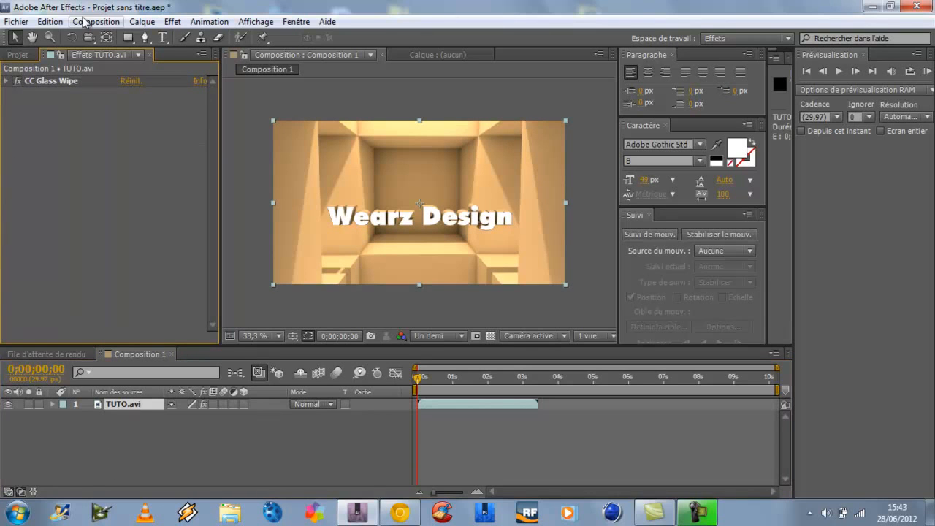
left_click(173, 22)
mouse_move(270, 285)
left_click(391, 281)
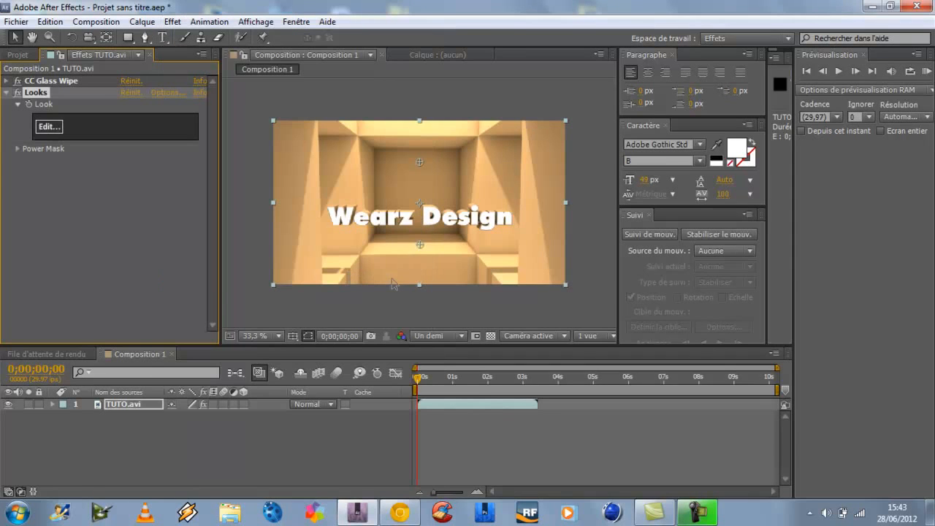
left_click(40, 126)
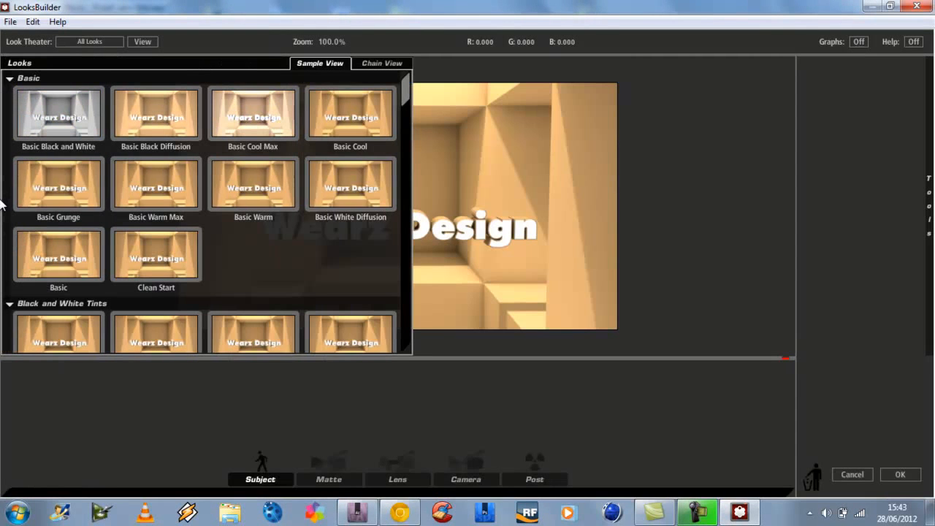
Try the Basic White Diffusion, Clean Start and Telecine Net Warm looks on the clip.
left_click(339, 185)
mouse_move(2, 288)
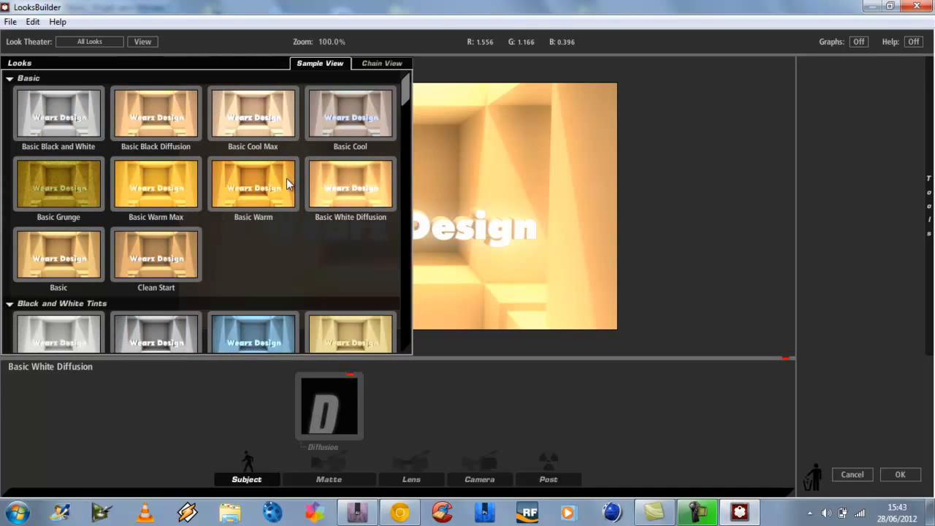
left_click(170, 263)
scroll(216, 251, "down", 3)
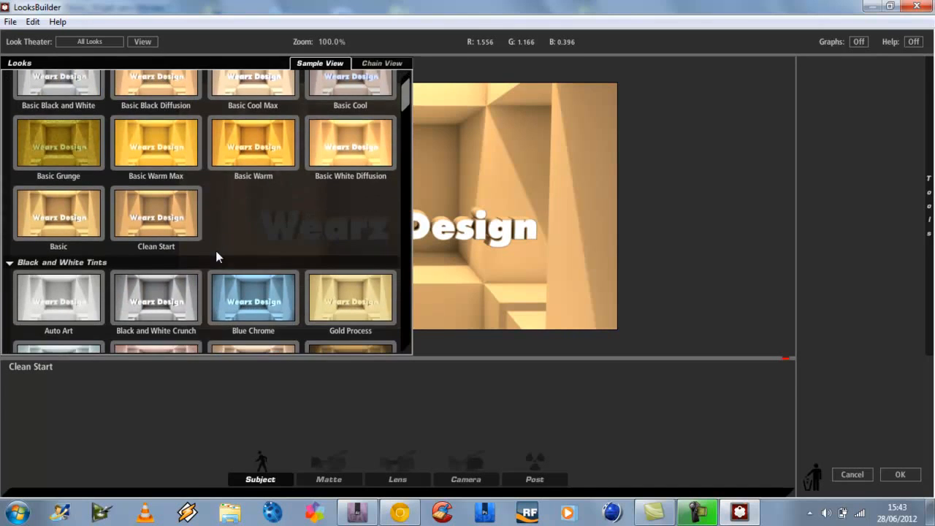
scroll(215, 251, "down", 6)
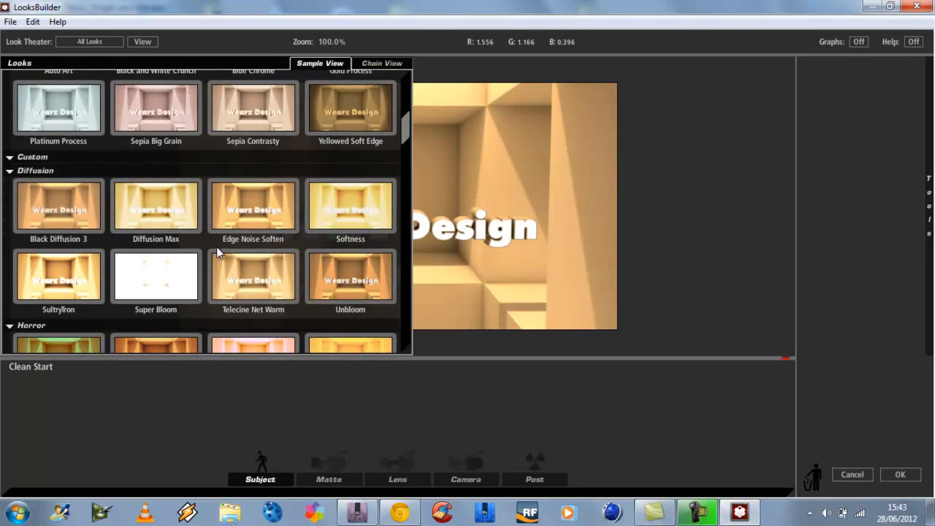
scroll(217, 252, "down", 3)
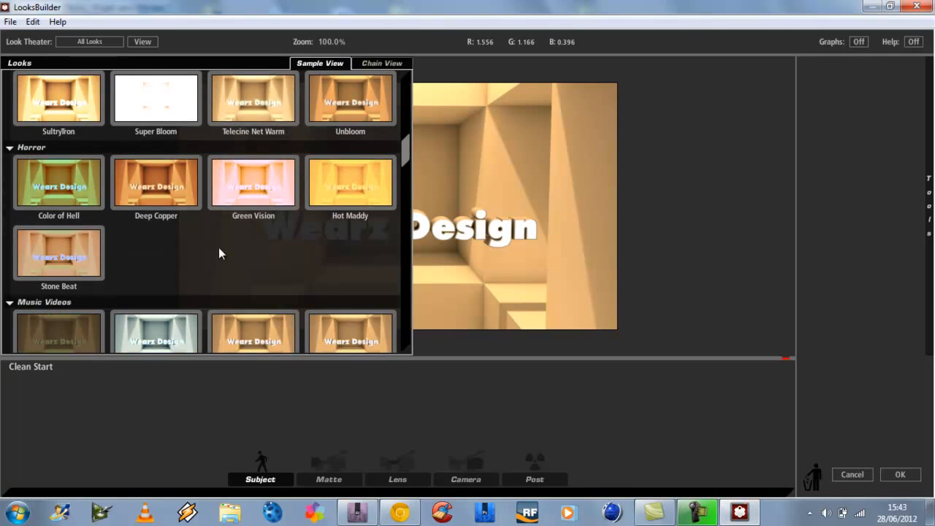
left_click(261, 118)
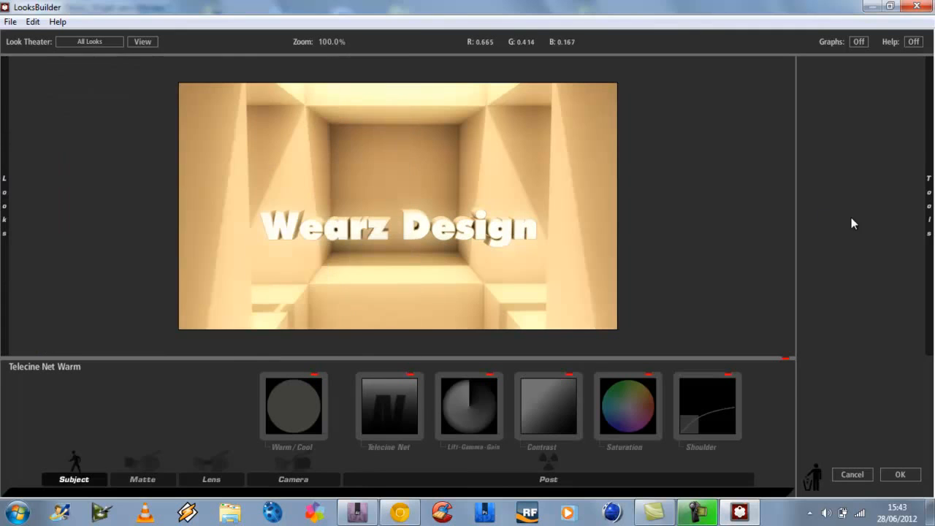
Choose the Bronze Aggressive look from the Popular Film presets and apply it to the clip.
mouse_move(2, 343)
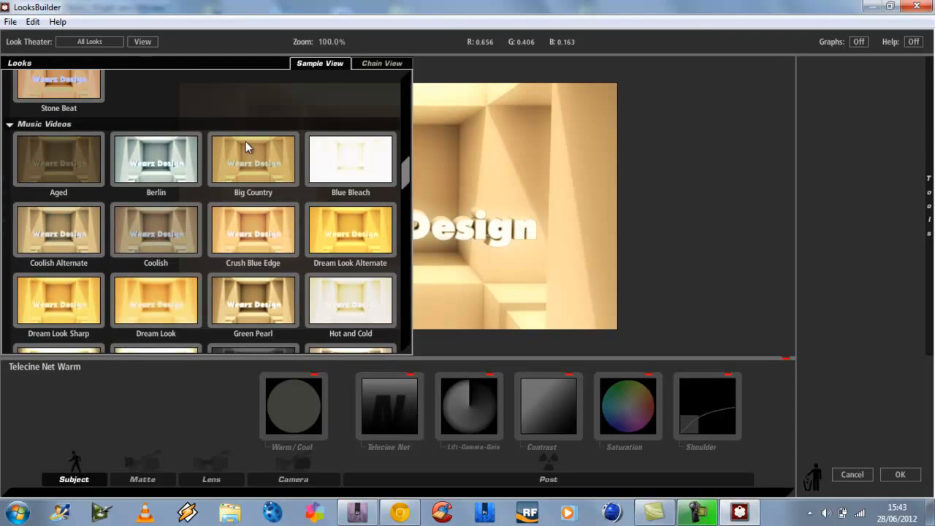
scroll(250, 168, "down", 5)
scroll(246, 188, "down", 3)
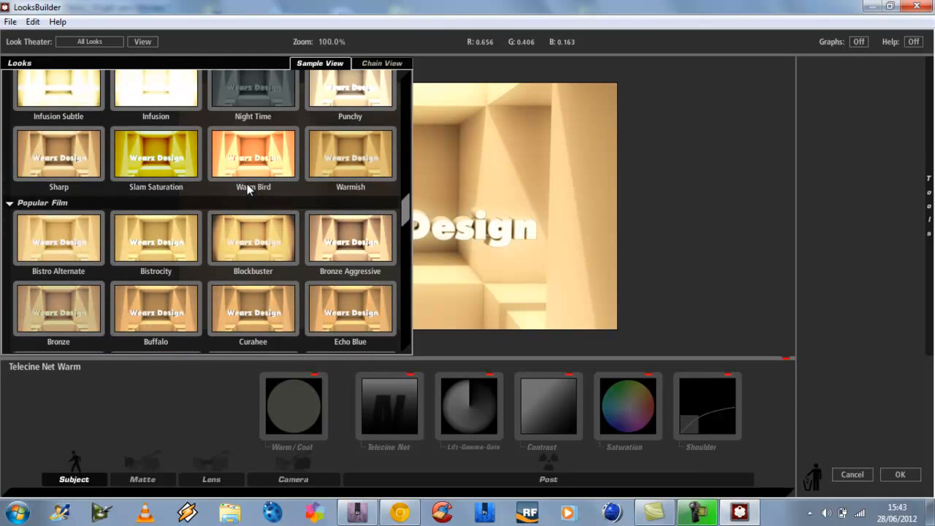
left_click_drag(405, 208, 407, 221)
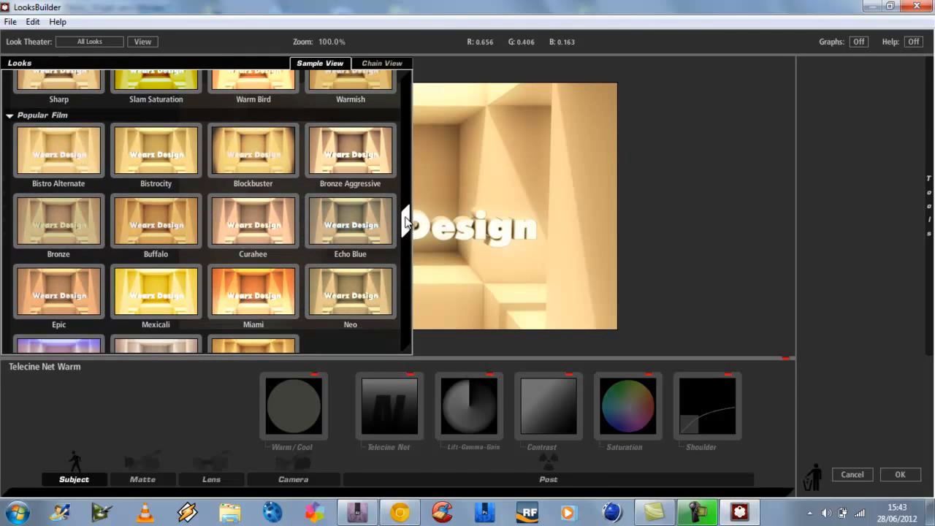
left_click(382, 174)
mouse_move(2, 361)
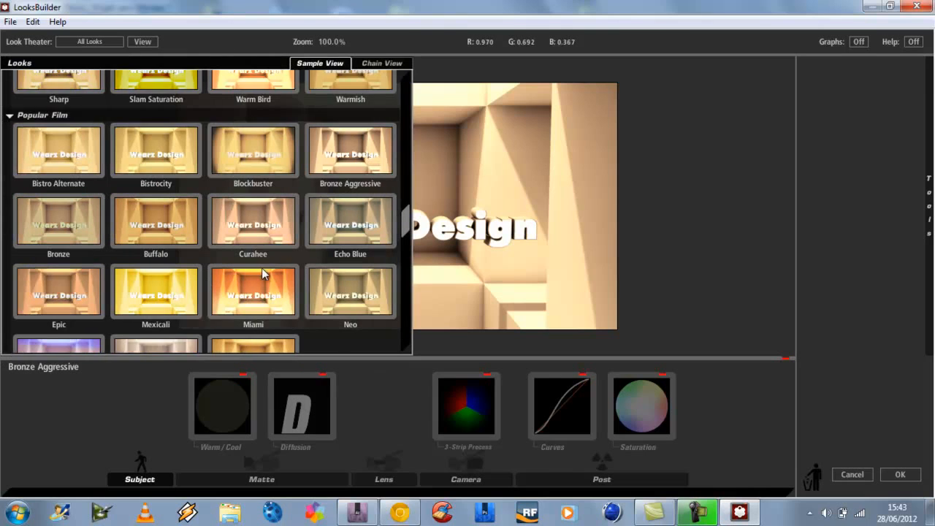
scroll(265, 271, "down", 3)
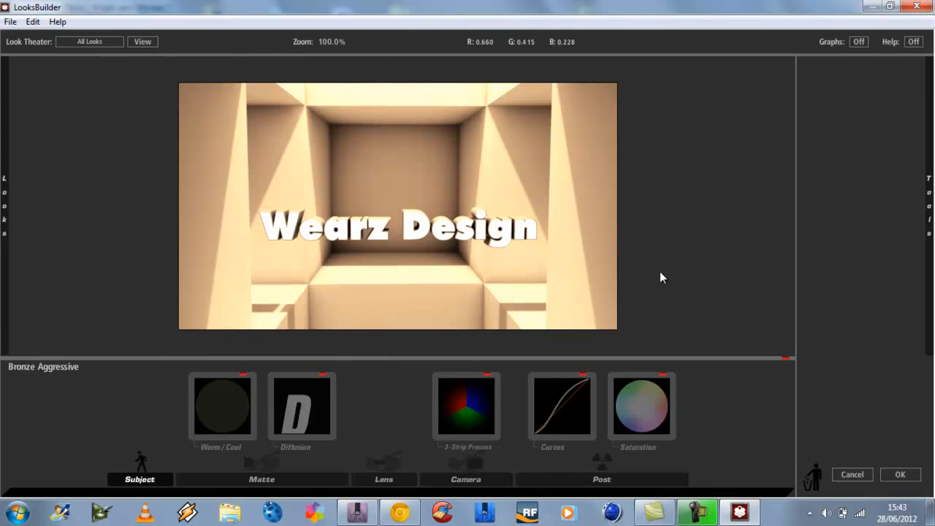
left_click(889, 475)
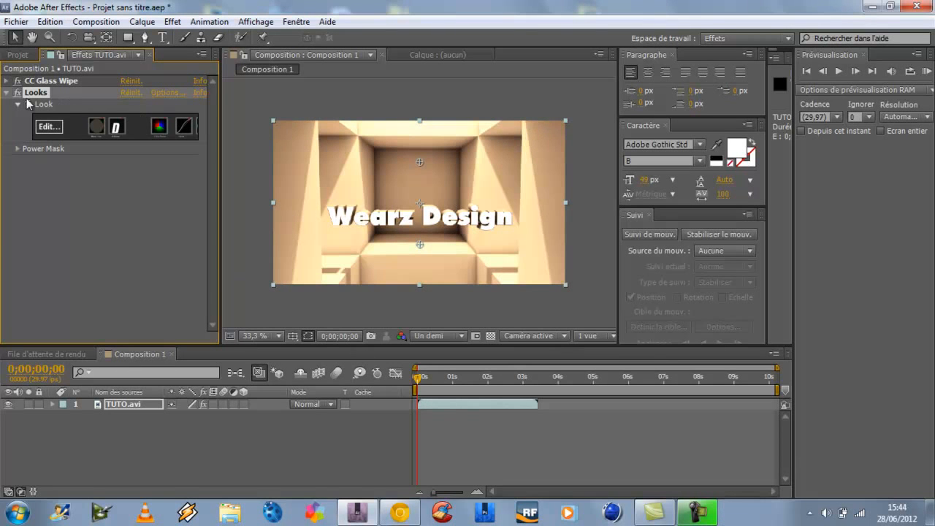
Examine the CC Glass Wipe parameters of the TUTO.avi layer in the effect controls and in the timeline.
left_click(6, 80)
left_click_drag(130, 92, 87, 108)
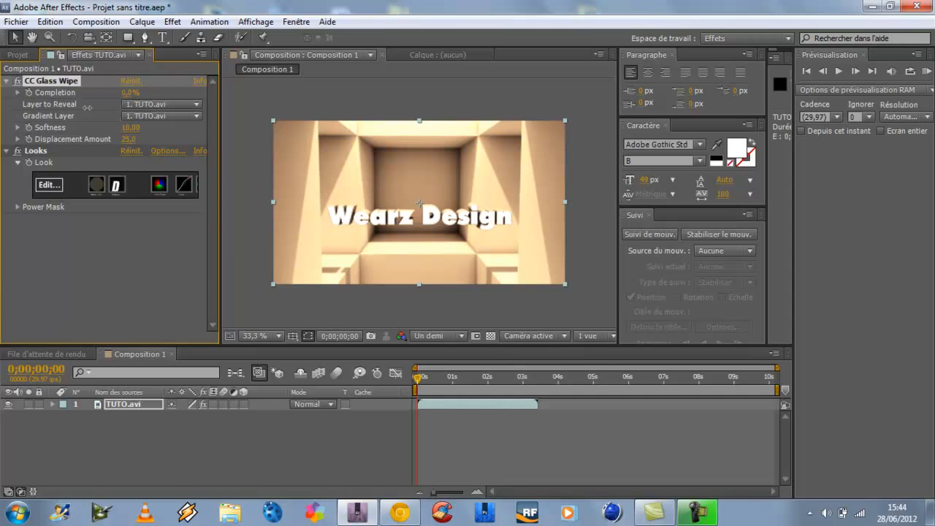
left_click(121, 405)
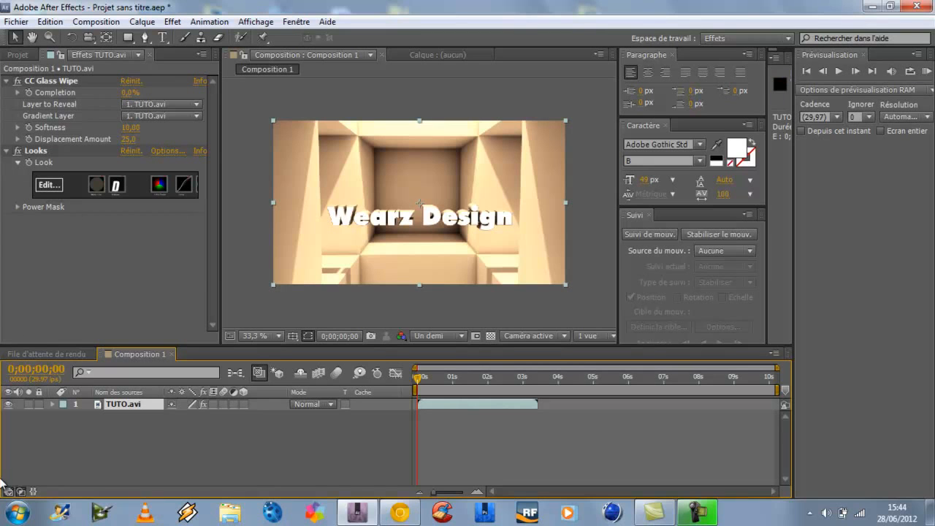
left_click(52, 404)
left_click(64, 416)
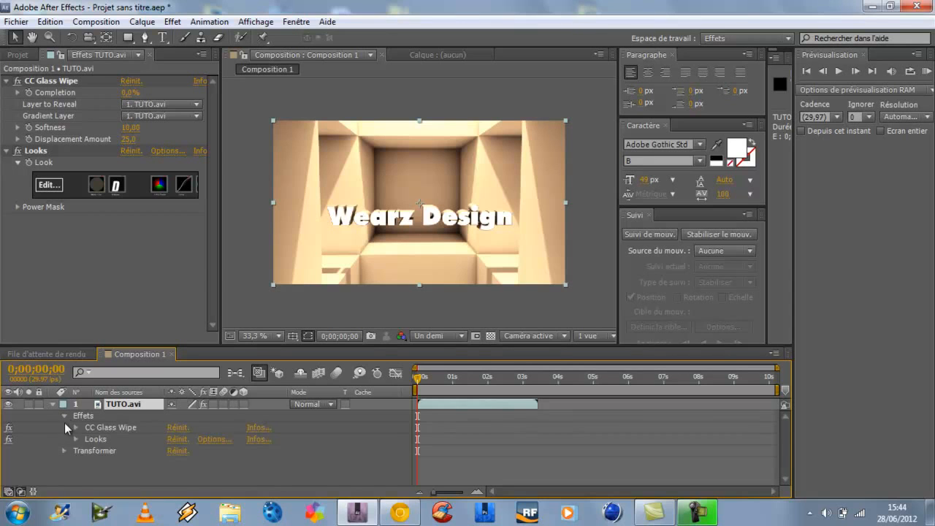
left_click(75, 427)
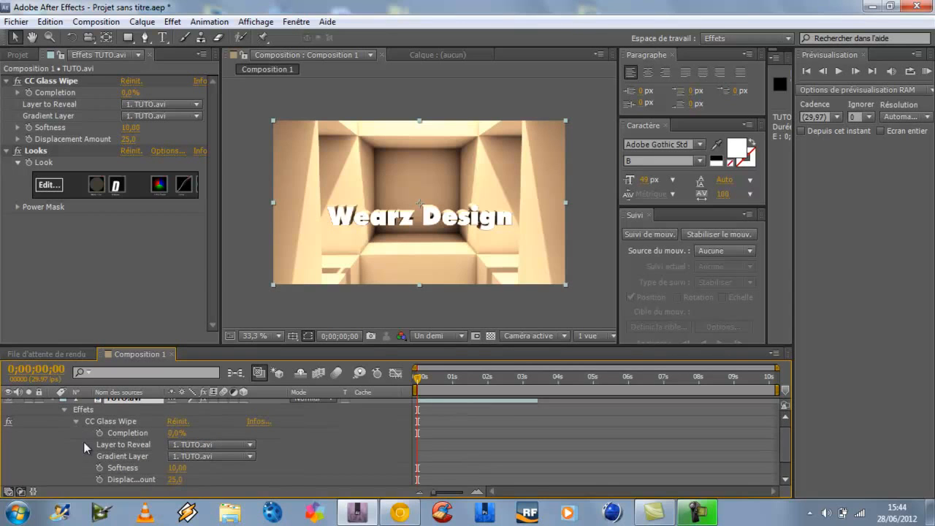
left_click(64, 410)
left_click(52, 405)
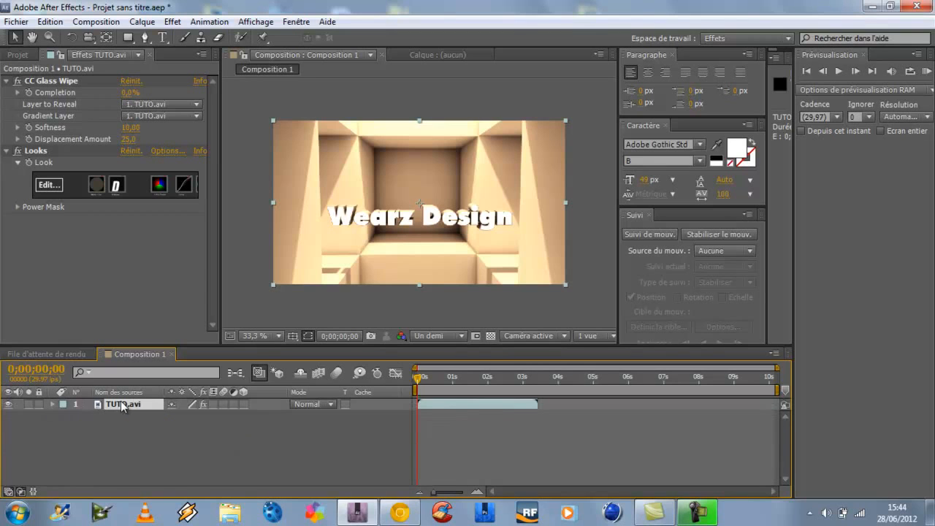
Keyframe the CC Glass Wipe Completion at 0% on the first frame and 100% at 0;00;02;00.
mouse_move(419, 378)
left_mouse_down()
mouse_move(521, 378)
mouse_move(428, 378)
mouse_move(411, 395)
left_mouse_up()
left_click(28, 92)
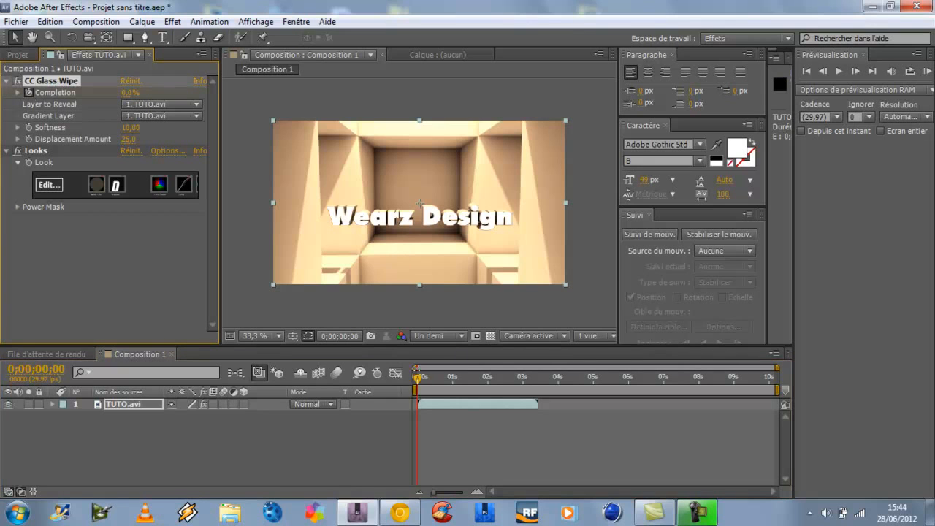
left_click_drag(418, 378, 488, 379)
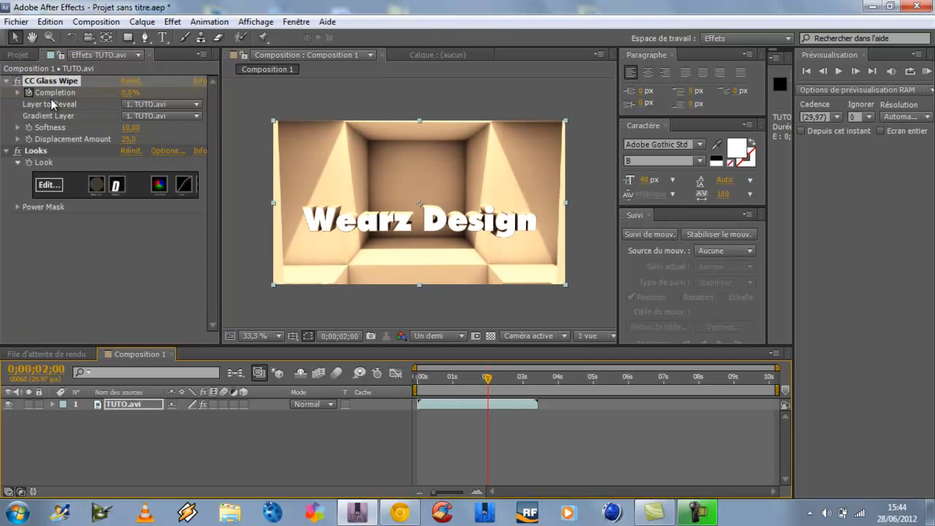
left_click(130, 93)
type("100")
key("Return")
left_click(532, 413)
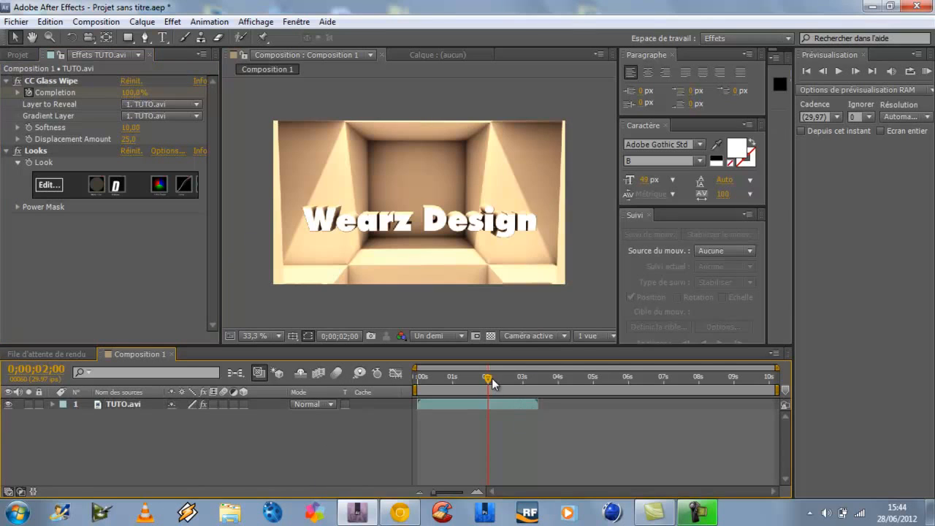
Preview the animated glass wipe, and move the current time to 0;00;01;00 to inspect the transition.
key("KP_0")
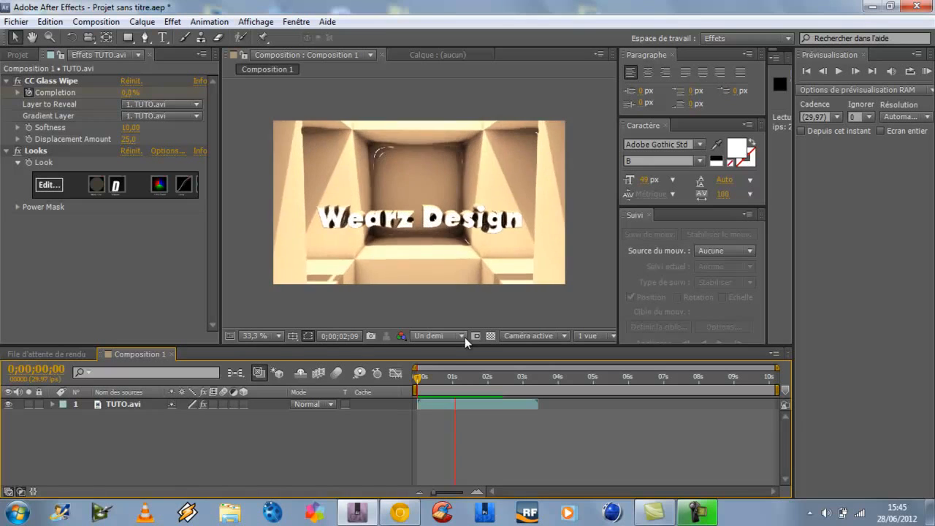
key("space")
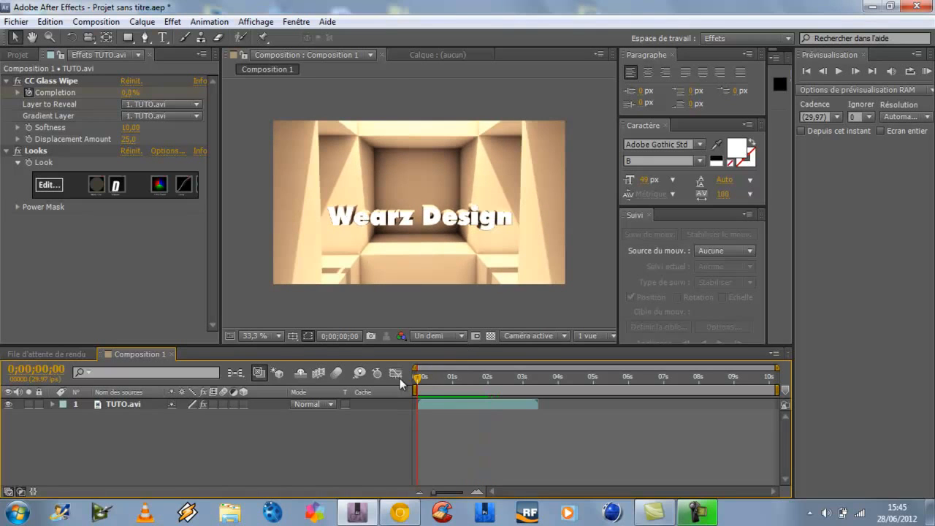
left_click_drag(421, 377, 451, 396)
Switch to the browser, review the end of the ImpacTIIDesigN reference intro on YouTube, and return to After Effects.
left_click(393, 511)
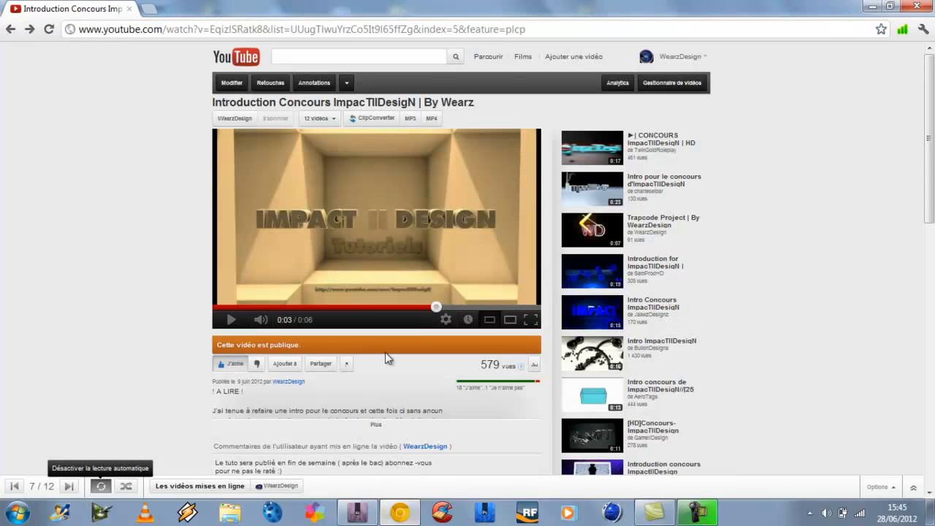
left_click_drag(458, 305, 531, 313)
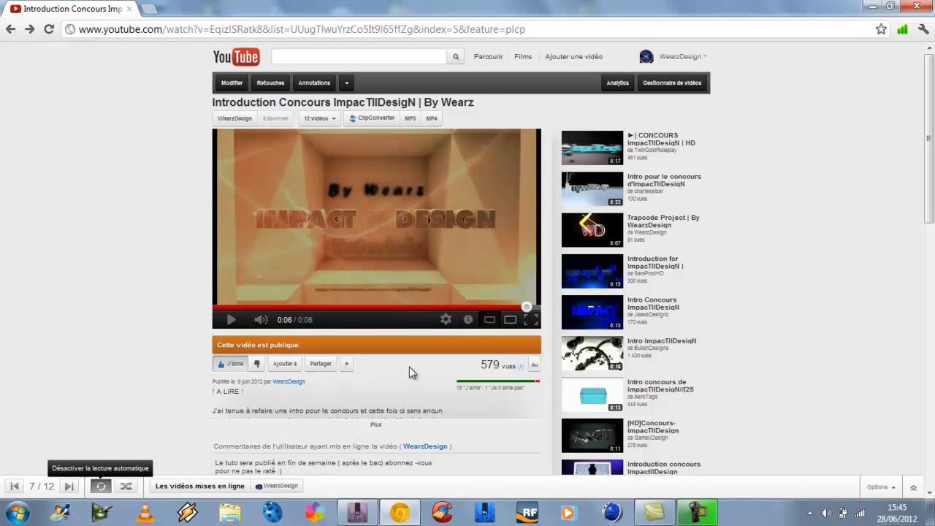
left_click(358, 511)
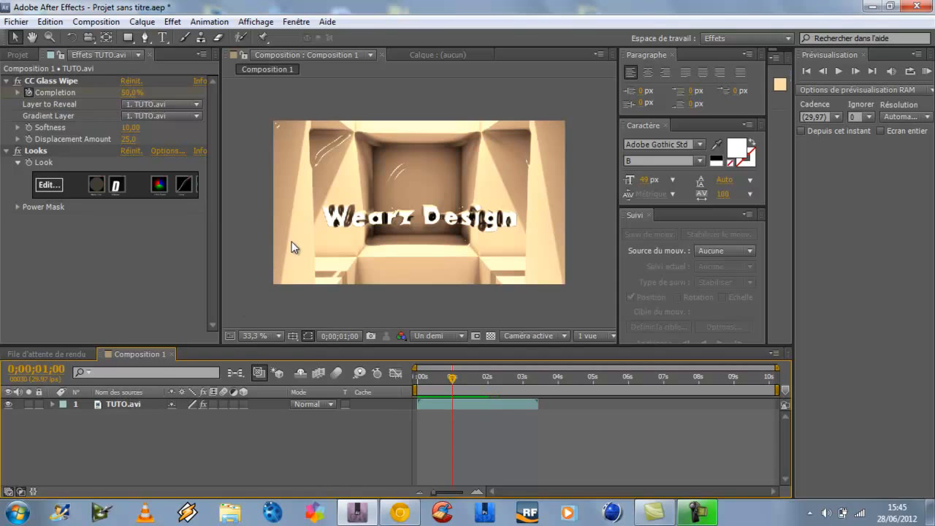
Return the current time to the composition's first frame.
right_click(362, 240)
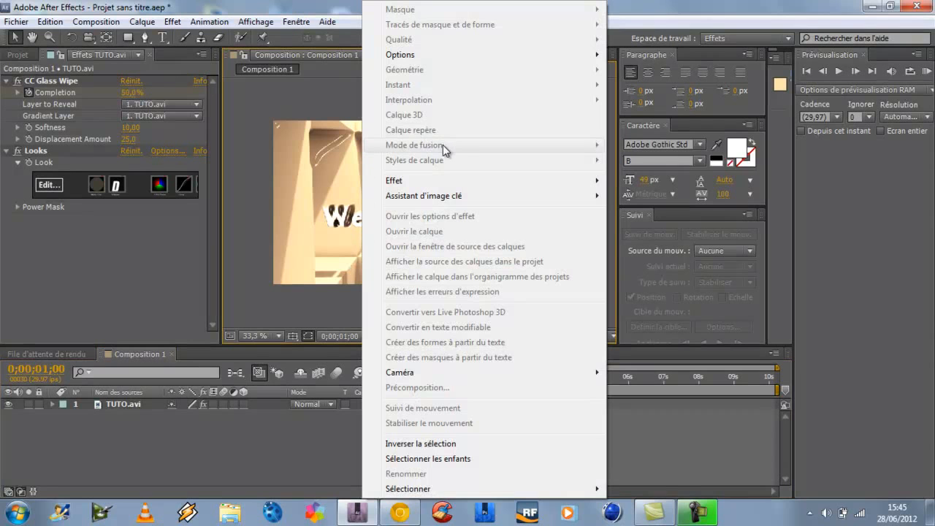
left_click(154, 441)
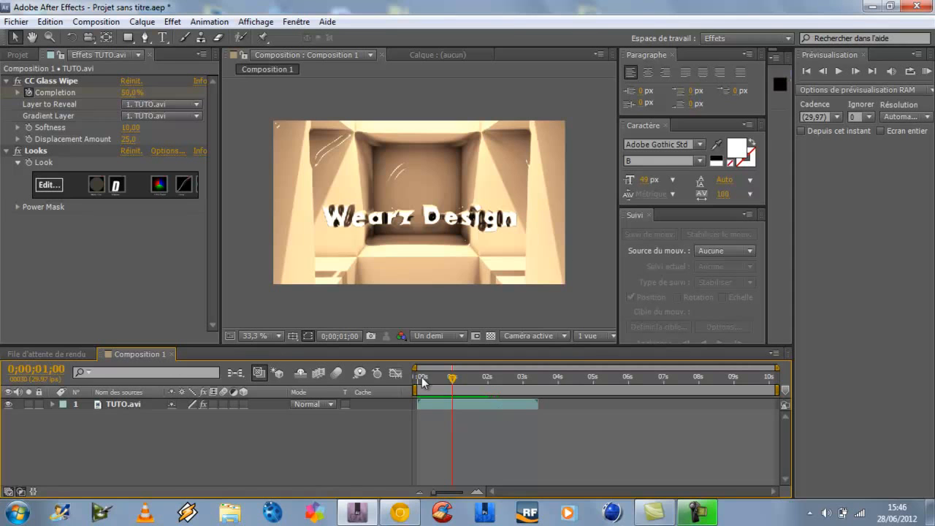
left_click_drag(453, 380, 391, 388)
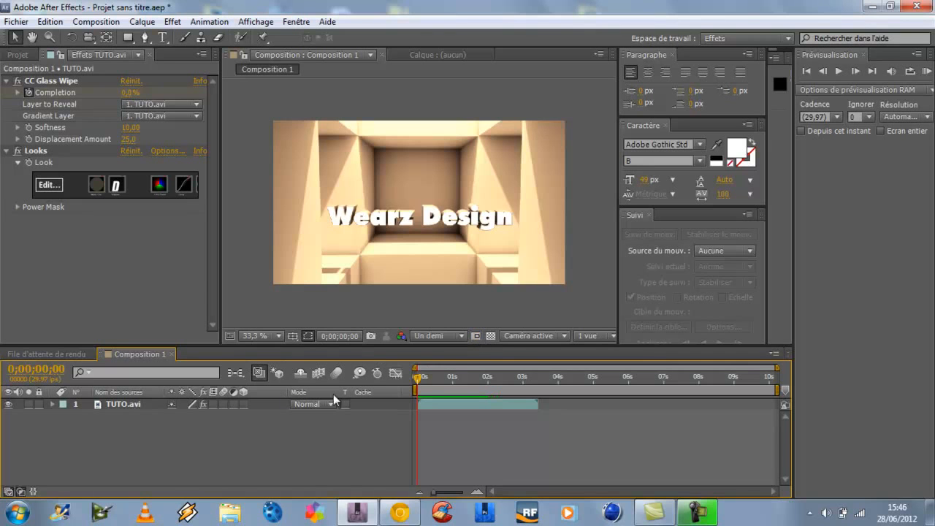
left_click_drag(422, 378, 387, 392)
left_click_drag(418, 377, 405, 409)
mouse_move(698, 511)
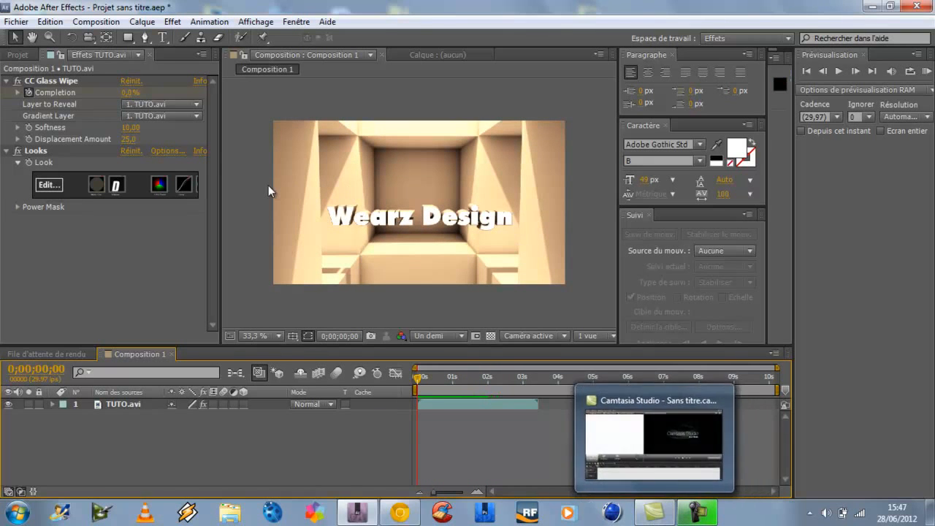